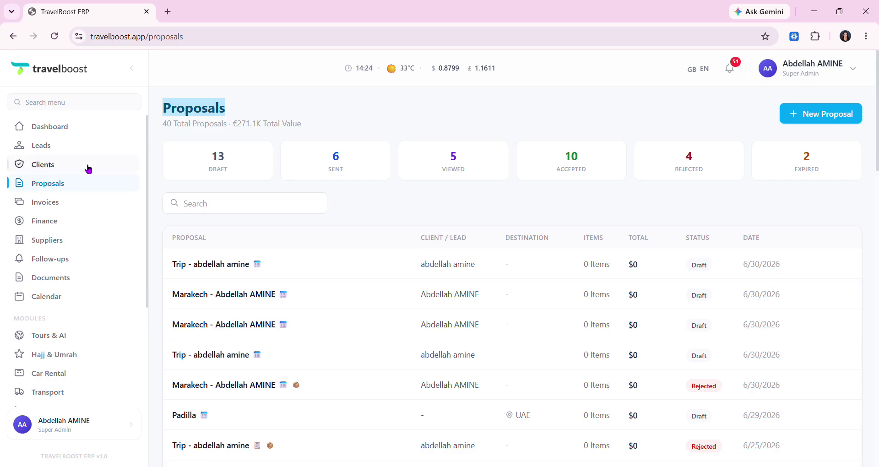
Step: Create a new proposal from the Marakech lead in the New stage of the Sales pipeline, then close the lead's details
{"action": "left_click", "coordinate": [80, 147]}
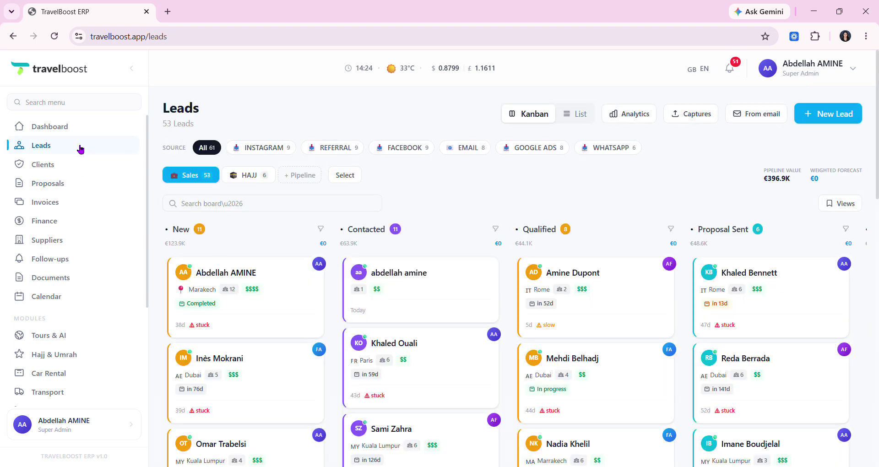
{"action": "mouse_move", "coordinate": [236, 295]}
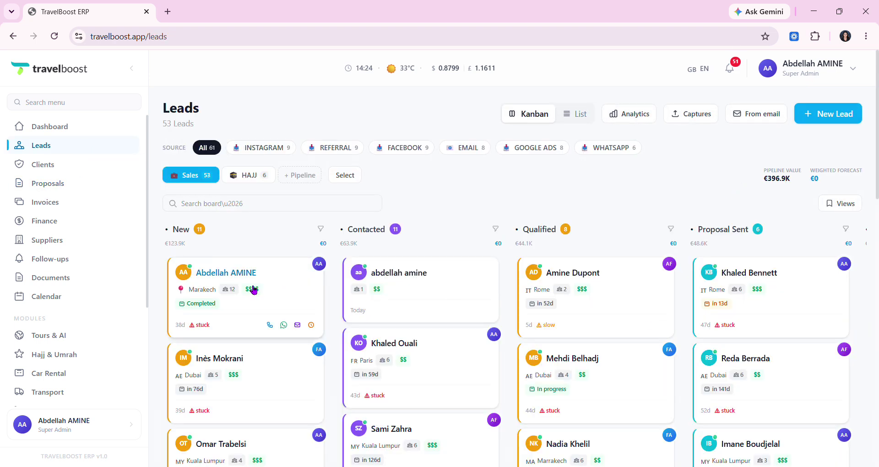
{"action": "left_click", "coordinate": [295, 281]}
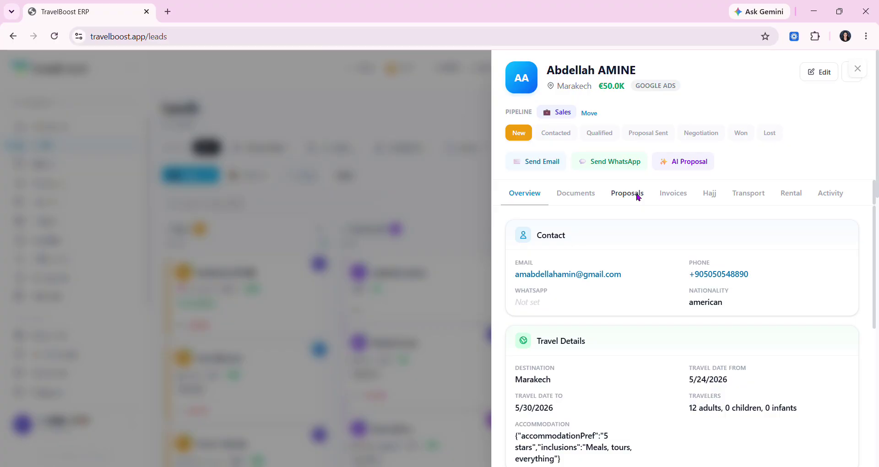
{"action": "left_click", "coordinate": [637, 197]}
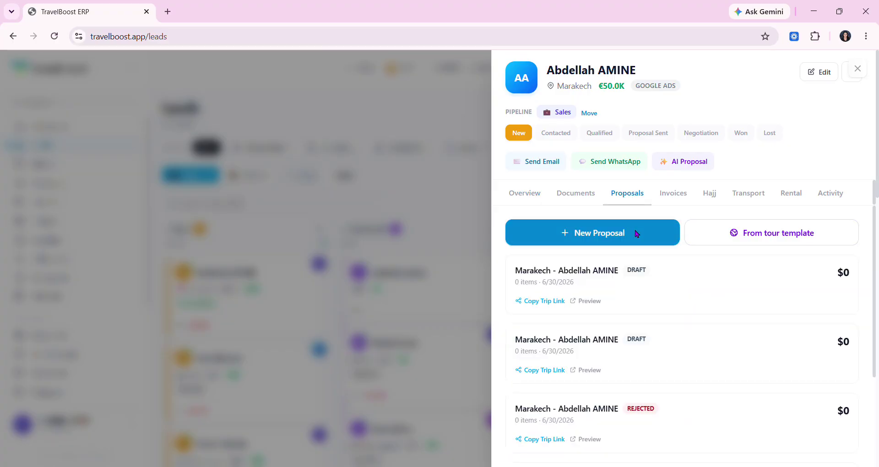
{"action": "left_click", "coordinate": [635, 234]}
{"action": "left_click", "coordinate": [106, 5]}
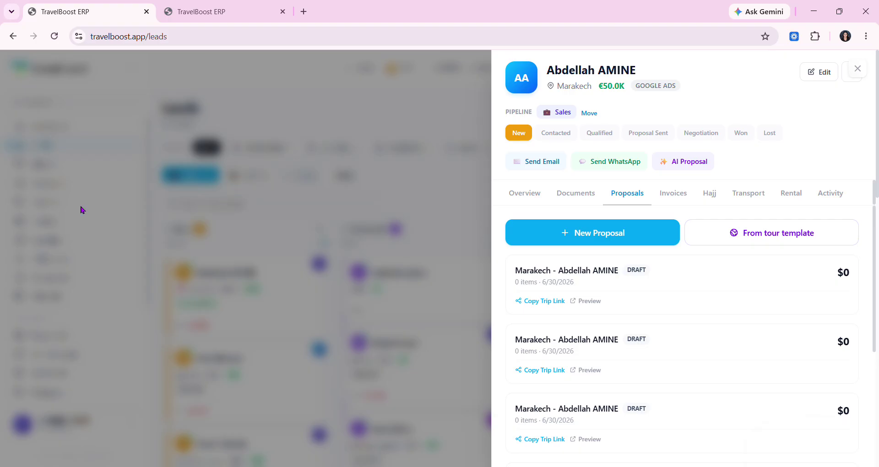
{"action": "left_click", "coordinate": [857, 69]}
Step: Go to the Proposals list and look over the blank new proposal form without filling it in
{"action": "left_click", "coordinate": [63, 185]}
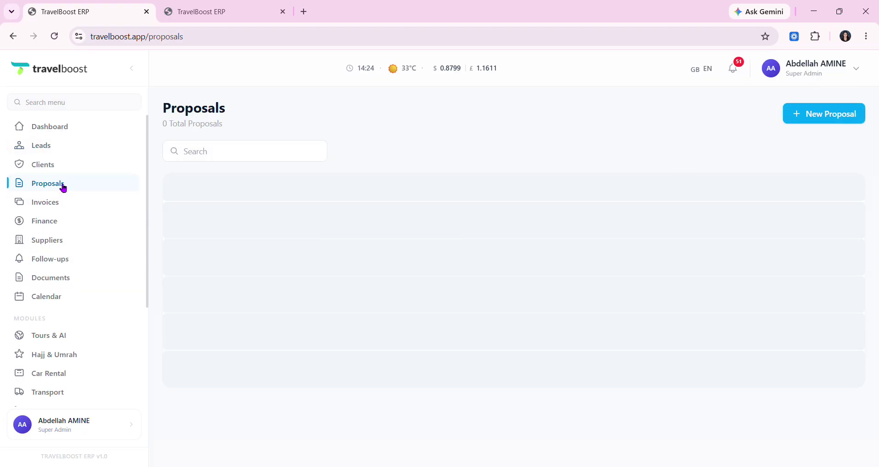
{"action": "left_click", "coordinate": [831, 116]}
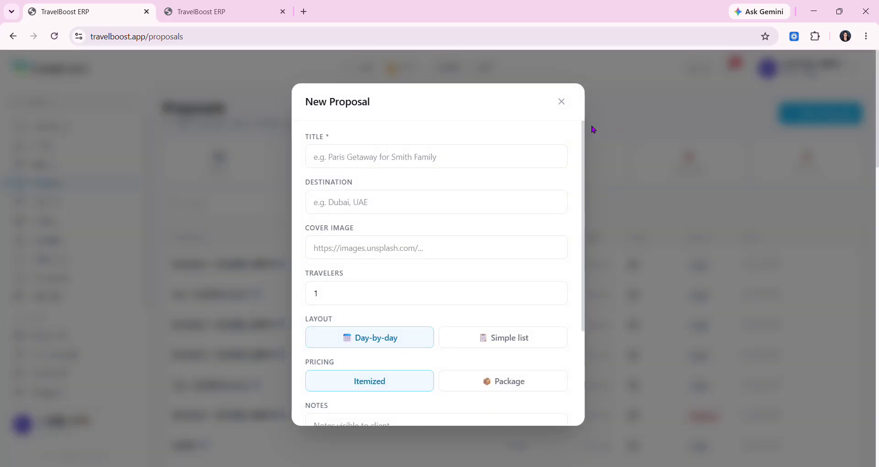
{"action": "left_click", "coordinate": [564, 106]}
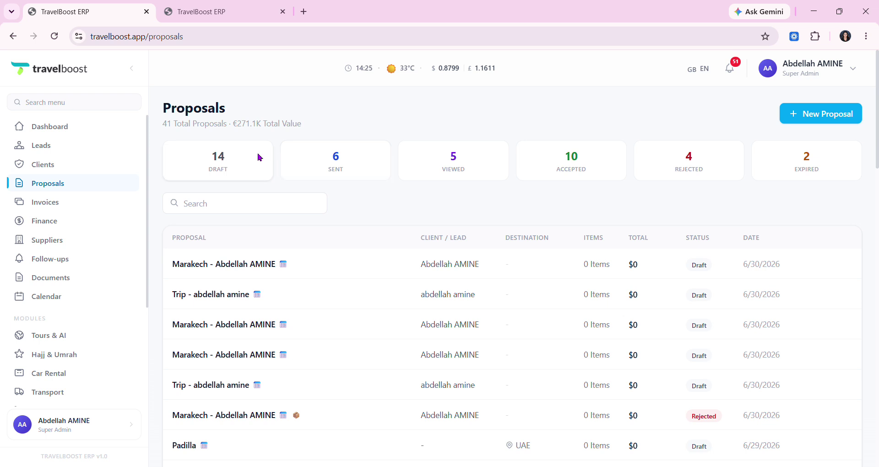
Step: Examine the proposals filtered by each status: Draft, Sent, Viewed, Accepted, Rejected and Expired
{"action": "left_click", "coordinate": [231, 170]}
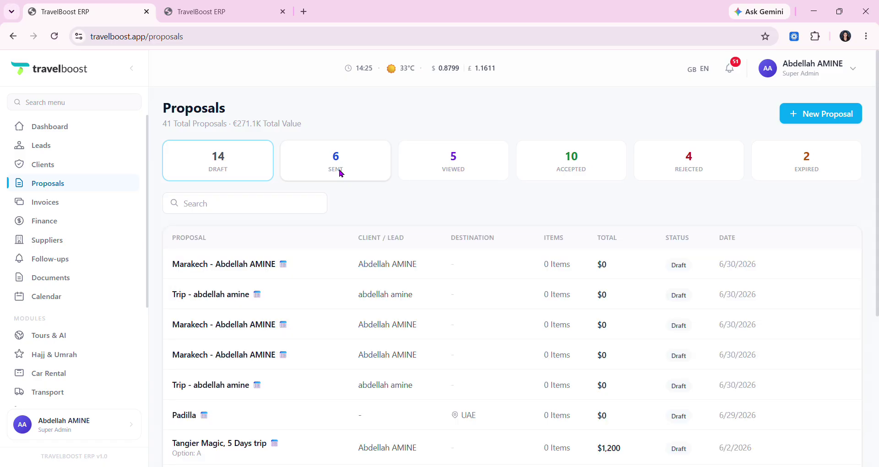
{"action": "left_click", "coordinate": [341, 173]}
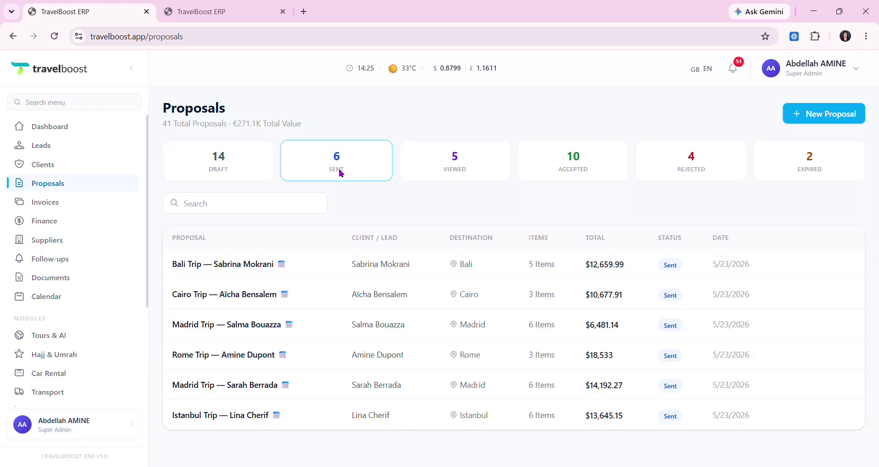
{"action": "left_click", "coordinate": [477, 171]}
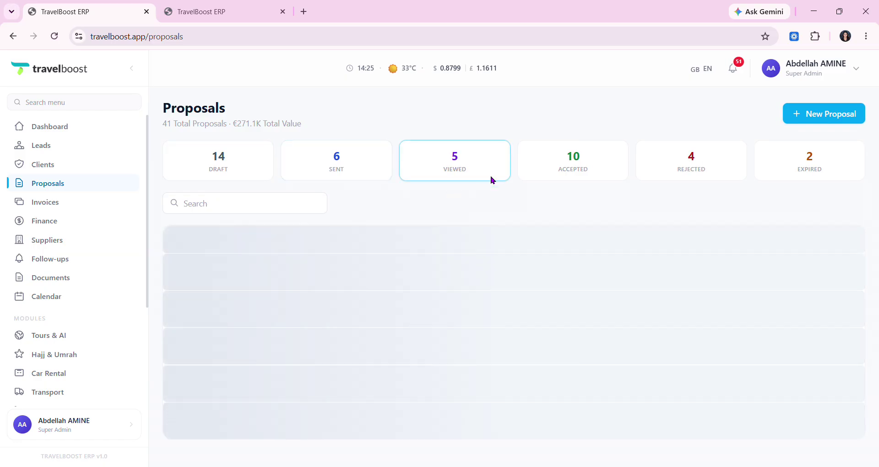
{"action": "left_click", "coordinate": [582, 173]}
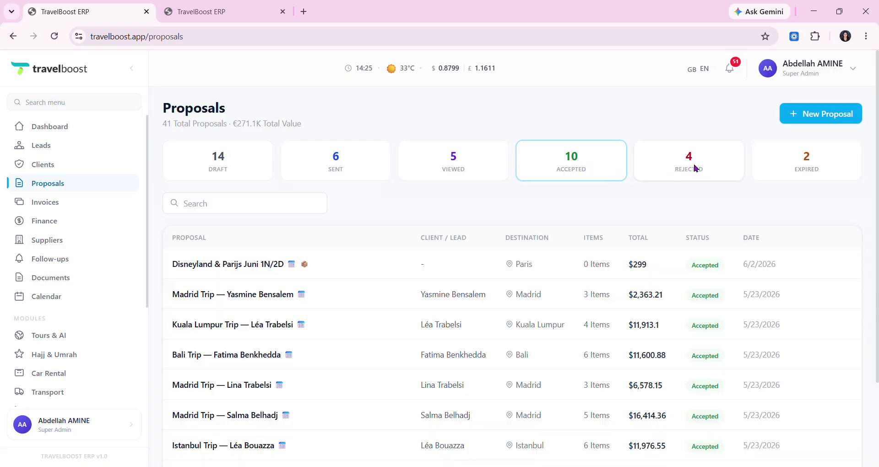
{"action": "left_click", "coordinate": [693, 166]}
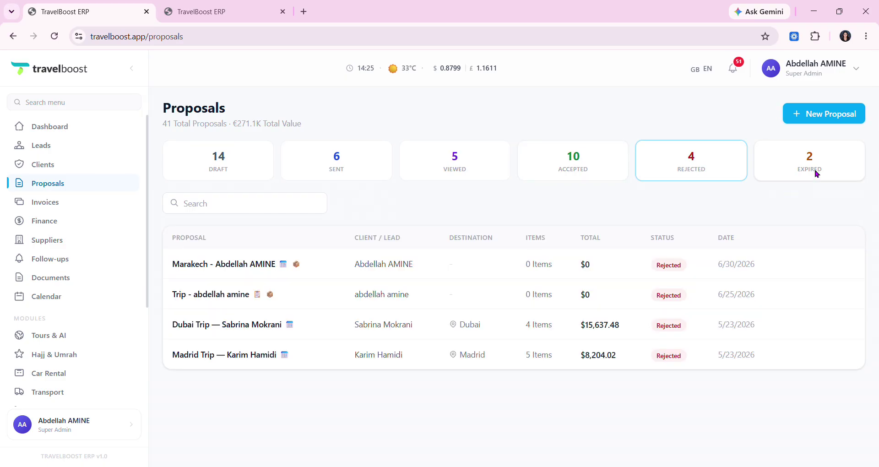
{"action": "left_click", "coordinate": [816, 173]}
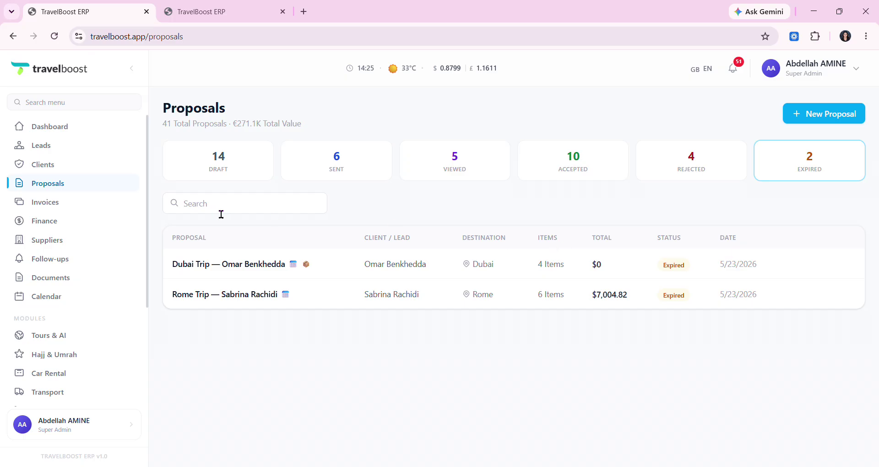
Step: Filter the proposals to Draft and review the entries in the list
{"action": "left_click", "coordinate": [224, 169]}
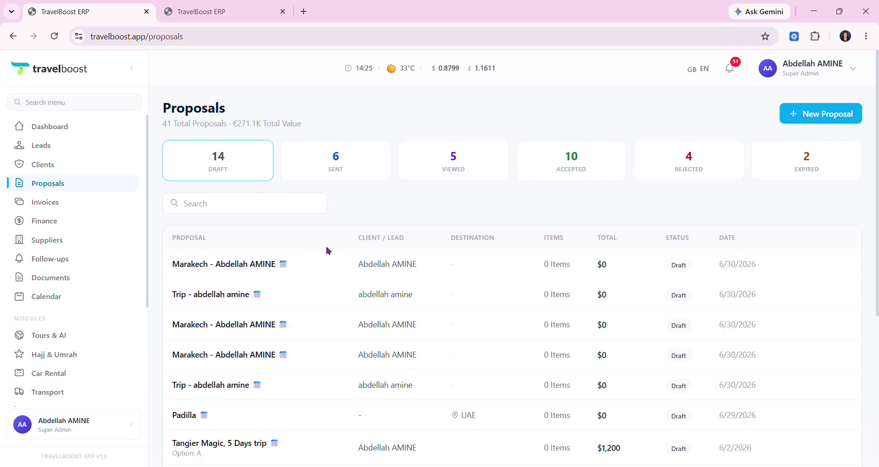
{"action": "scroll", "coordinate": [424, 338], "scroll_direction": "down", "scroll_amount": 2}
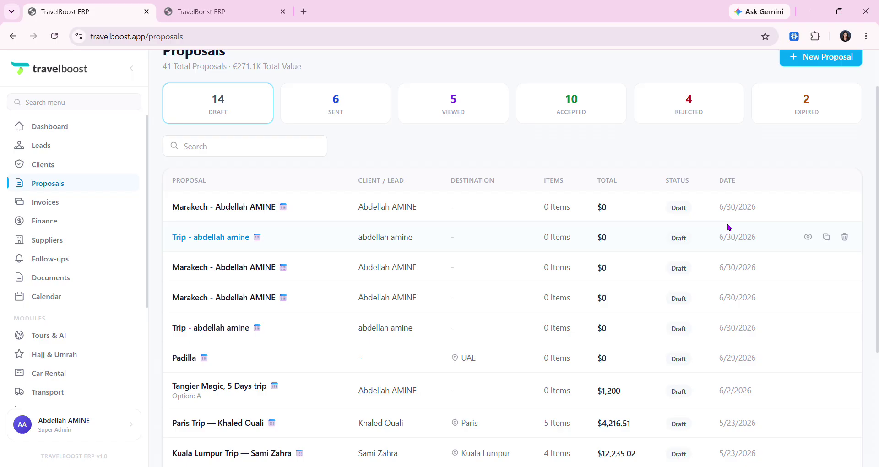
{"action": "scroll", "coordinate": [639, 310], "scroll_direction": "down", "scroll_amount": 1}
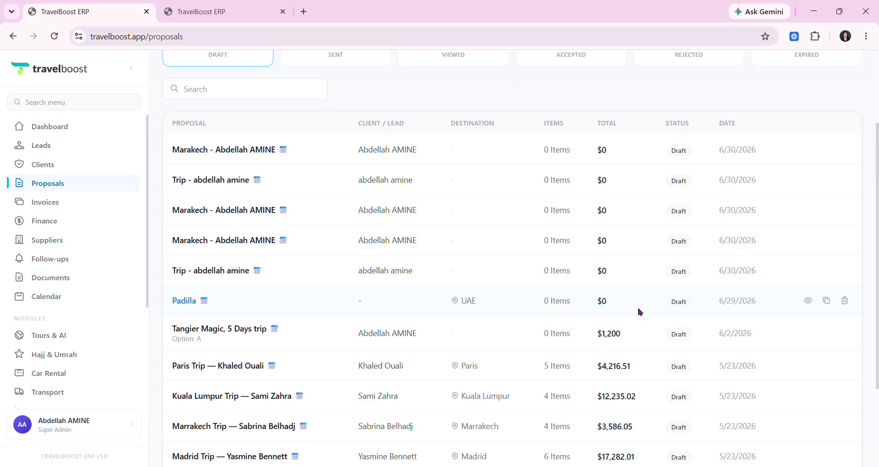
{"action": "scroll", "coordinate": [640, 312], "scroll_direction": "up", "scroll_amount": 2}
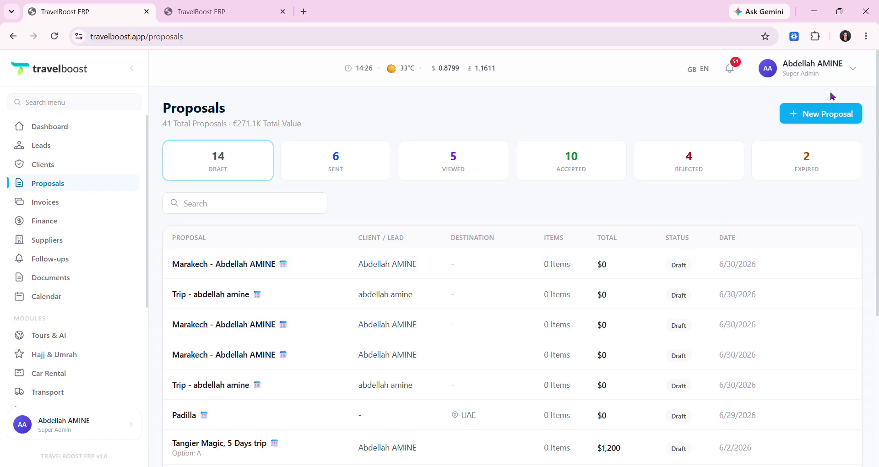
Step: Start a new proposal with the client family's name as its title and Philippines as its destination
{"action": "left_click", "coordinate": [820, 116]}
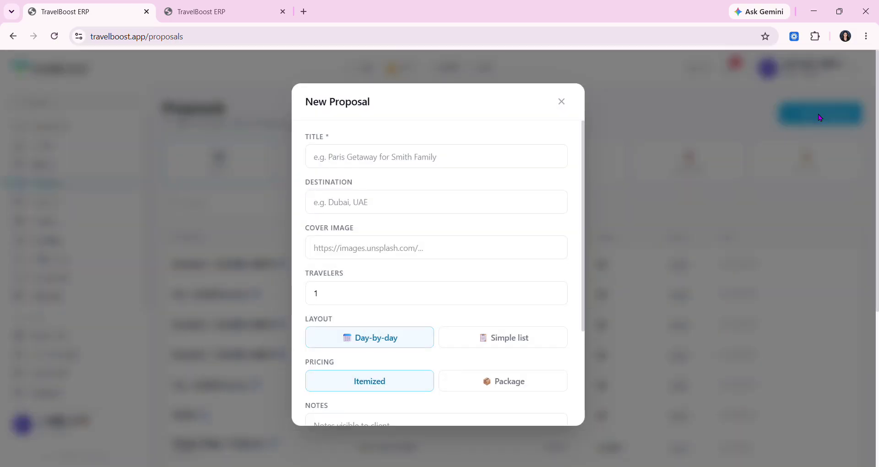
{"action": "left_click", "coordinate": [432, 163]}
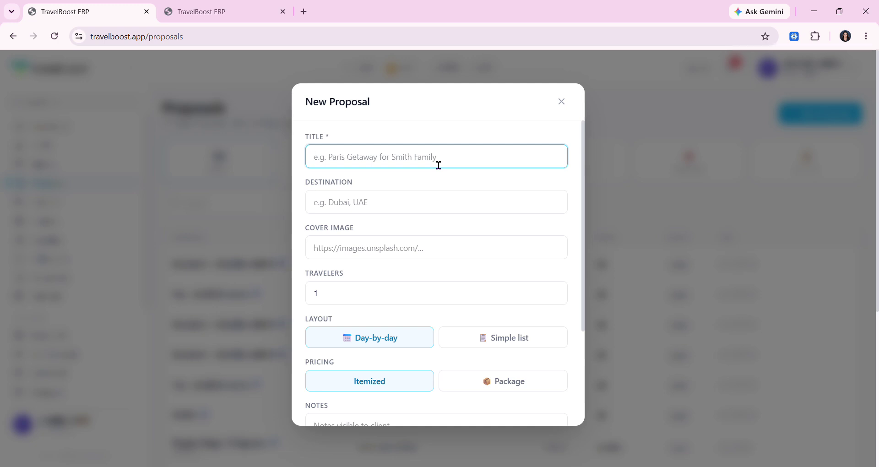
{"action": "type", "text": "A"}
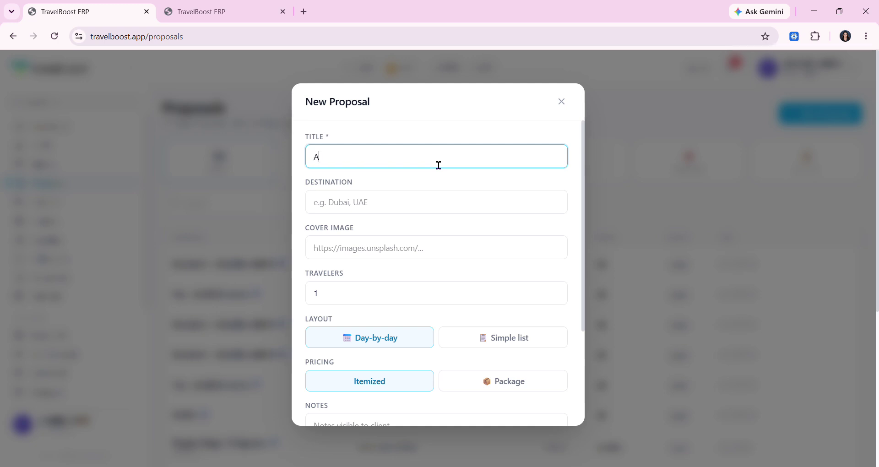
{"action": "type", "text": "bdellah Family"}
{"action": "left_click", "coordinate": [435, 203]}
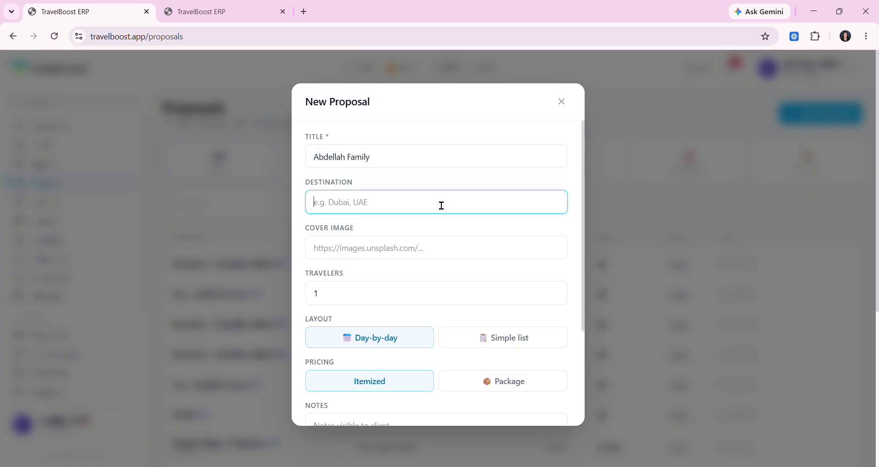
{"action": "type", "text": "Phil"}
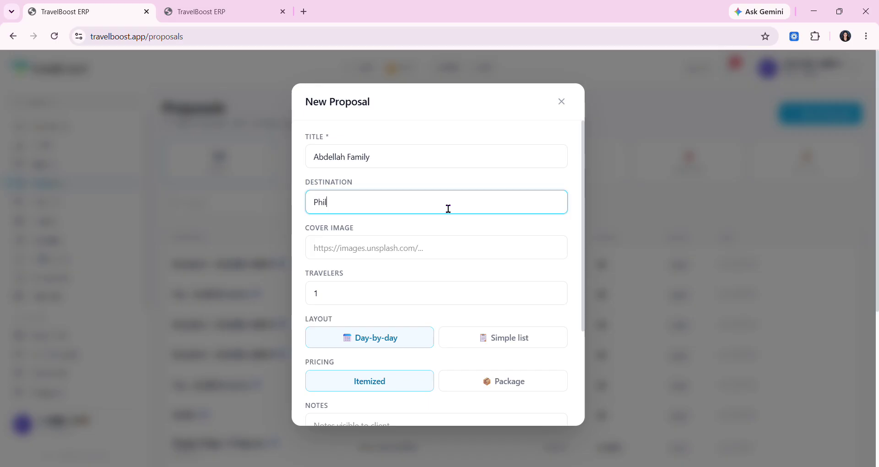
{"action": "type", "text": "ippines"}
Step: Search Google Images for philippines in a new browser tab to find a cover image
{"action": "left_click", "coordinate": [421, 253]}
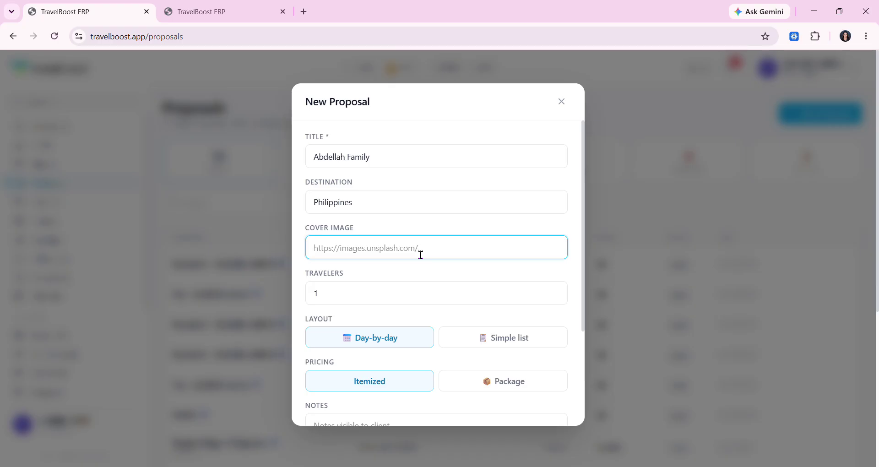
{"action": "left_click", "coordinate": [310, 14]}
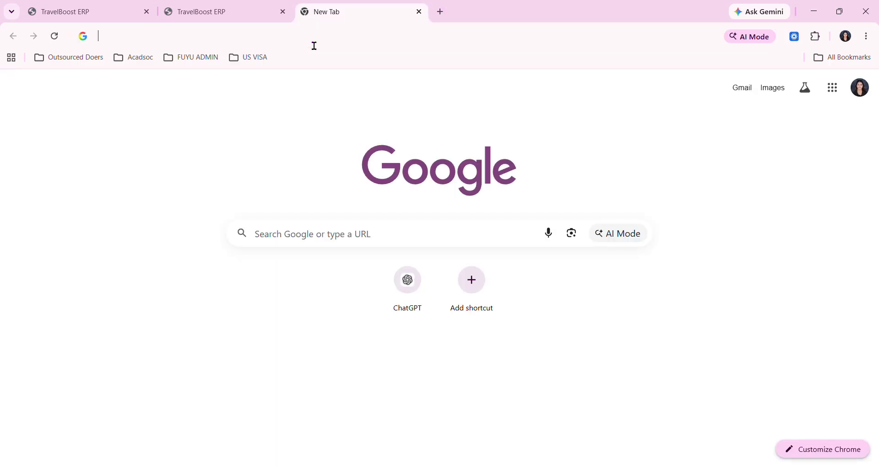
{"action": "left_click", "coordinate": [314, 45]}
{"action": "type", "text": "phi"}
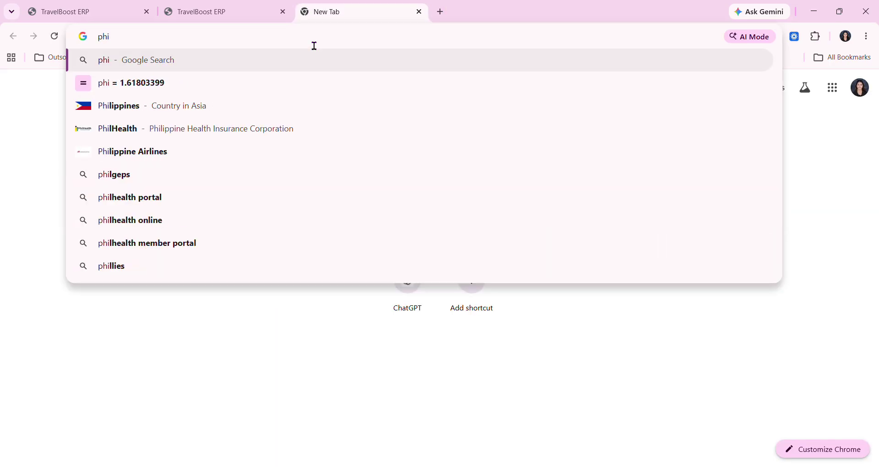
{"action": "type", "text": "li"}
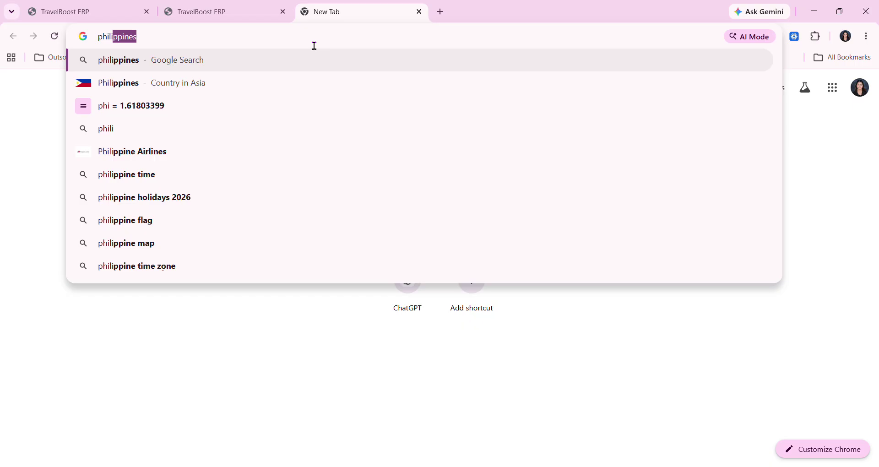
{"action": "key", "text": "Return"}
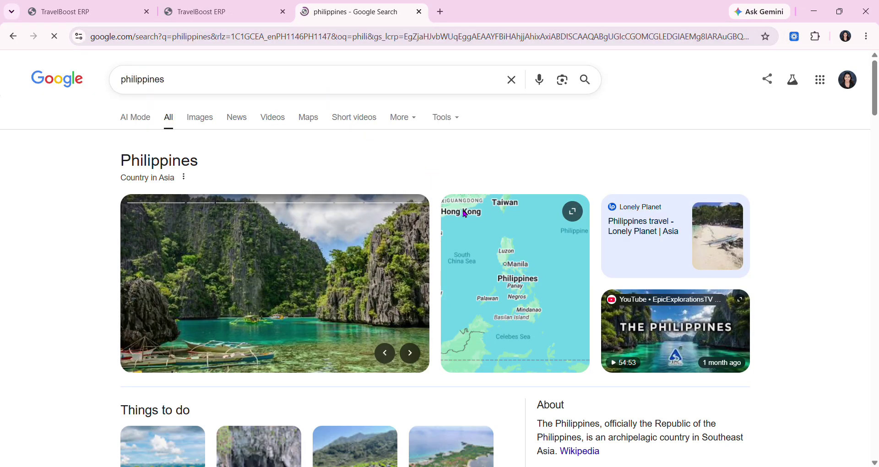
{"action": "left_click", "coordinate": [213, 120]}
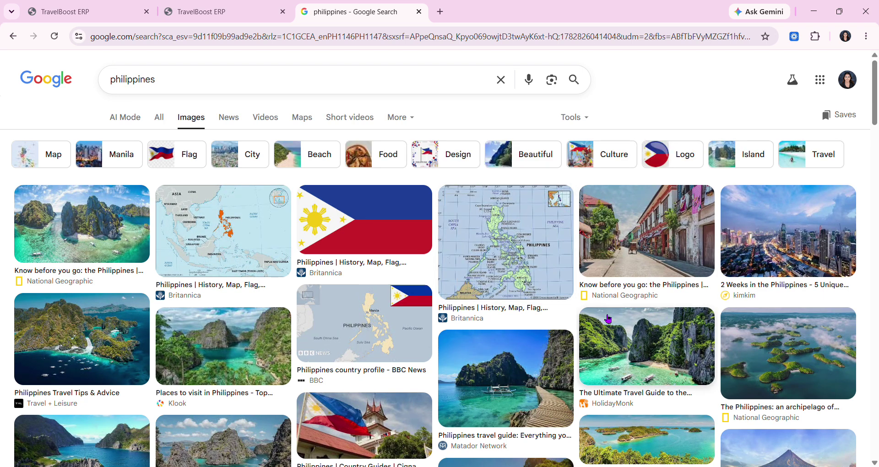
Step: Use the address of the Cigna Global photo with the Philippine flag as the new proposal's cover image
{"action": "scroll", "coordinate": [608, 319], "scroll_direction": "down", "scroll_amount": 3}
{"action": "scroll", "coordinate": [608, 319], "scroll_direction": "down", "scroll_amount": 1}
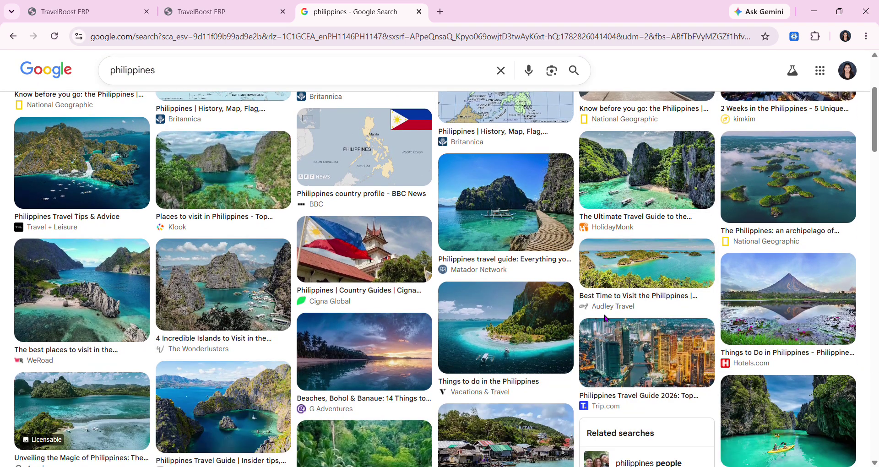
{"action": "left_click", "coordinate": [401, 254]}
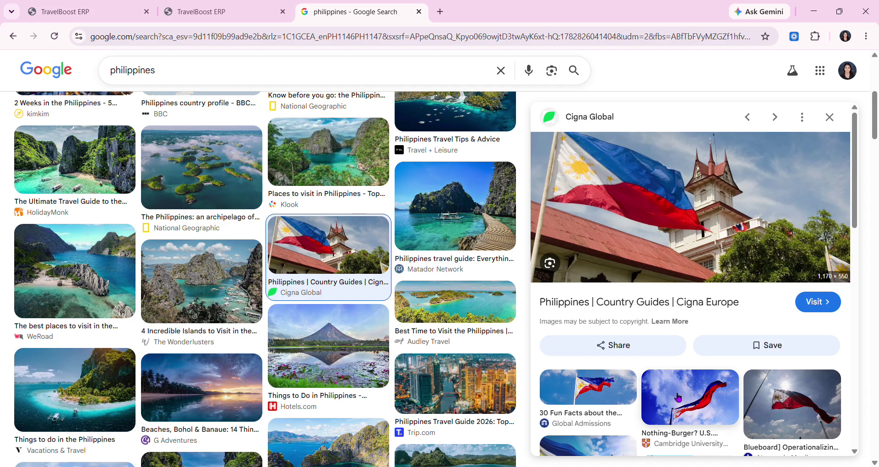
{"action": "left_click", "coordinate": [117, 5]}
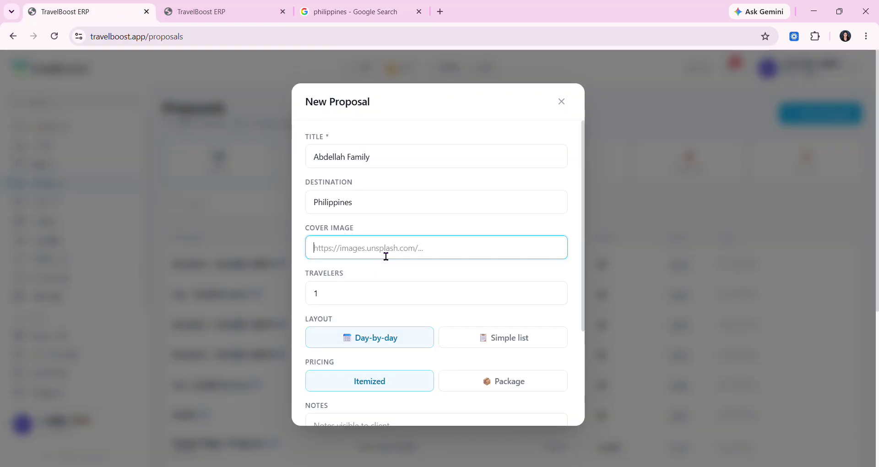
{"action": "key", "text": "ctrl+v"}
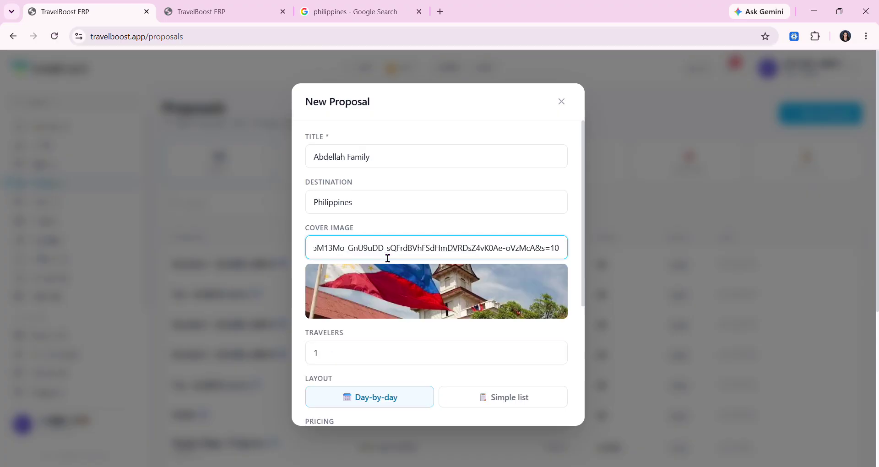
Step: Set the new proposal's layout to Day-by-day, keeping 1 traveler
{"action": "scroll", "coordinate": [442, 293], "scroll_direction": "down", "scroll_amount": 2}
{"action": "scroll", "coordinate": [442, 292], "scroll_direction": "down", "scroll_amount": 1}
{"action": "left_click", "coordinate": [413, 248]}
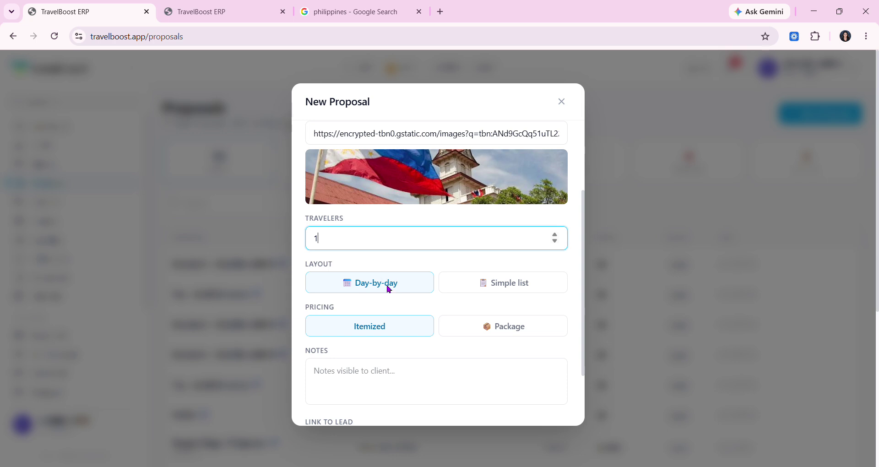
{"action": "left_click", "coordinate": [482, 285]}
{"action": "left_click", "coordinate": [374, 290]}
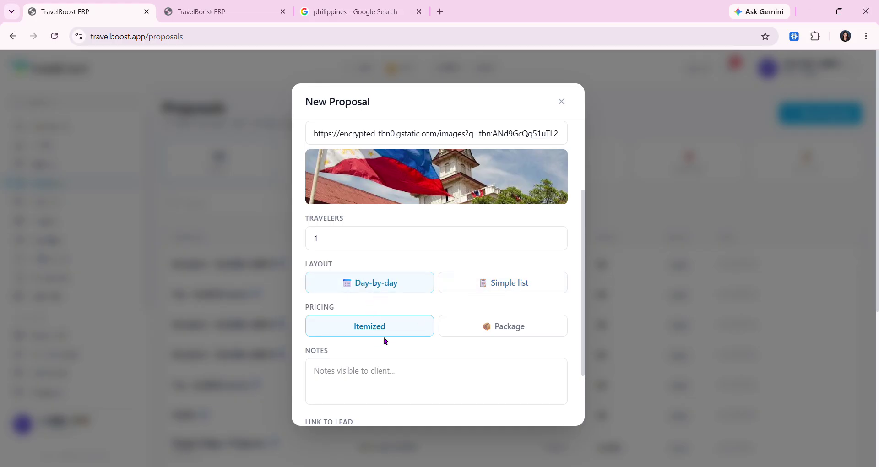
Step: Try Package pricing for the new proposal, then return it to Itemized, leaving the notes blank
{"action": "left_click", "coordinate": [501, 335]}
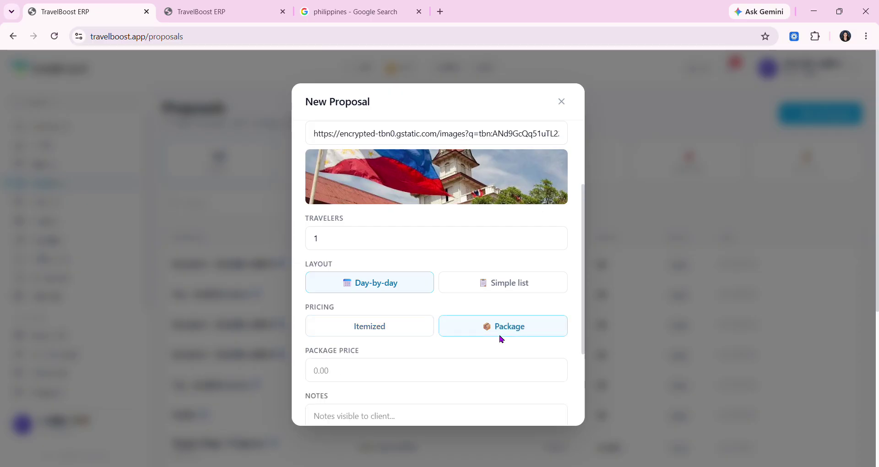
{"action": "left_click", "coordinate": [395, 328]}
{"action": "scroll", "coordinate": [394, 328], "scroll_direction": "down", "scroll_amount": 2}
{"action": "left_click", "coordinate": [390, 306]}
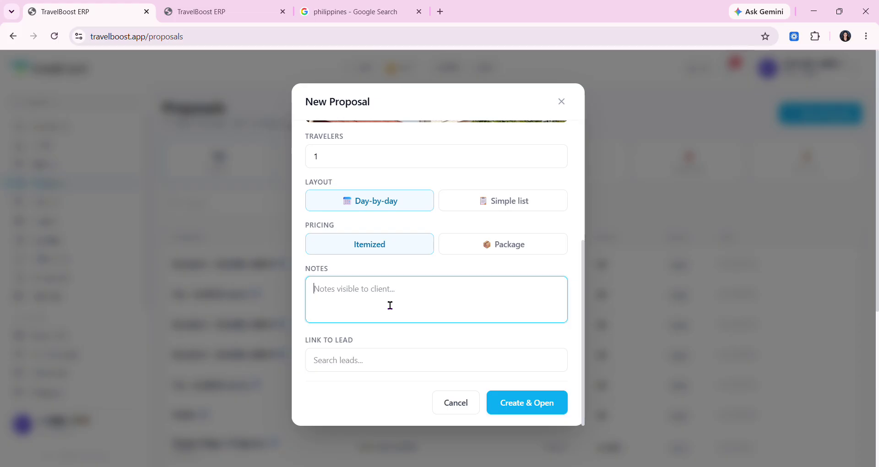
Step: Search the leads for "ab" and link the new proposal to the client's lead record without a destination
{"action": "left_click", "coordinate": [375, 372]}
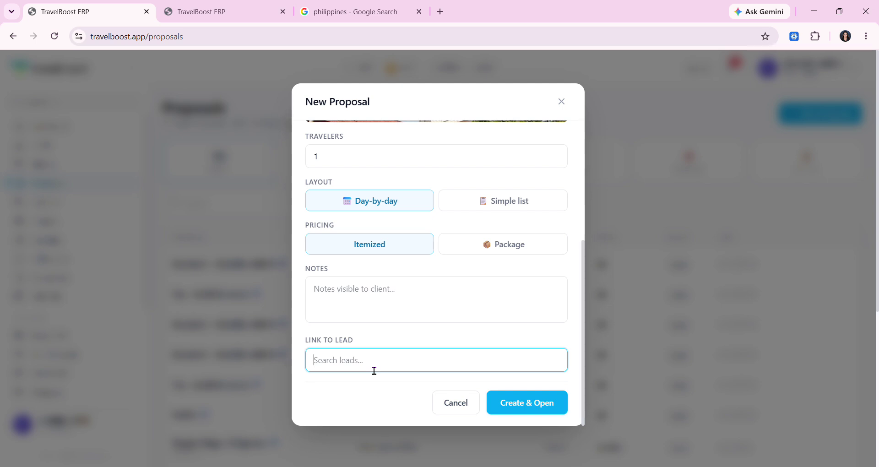
{"action": "type", "text": "ab"}
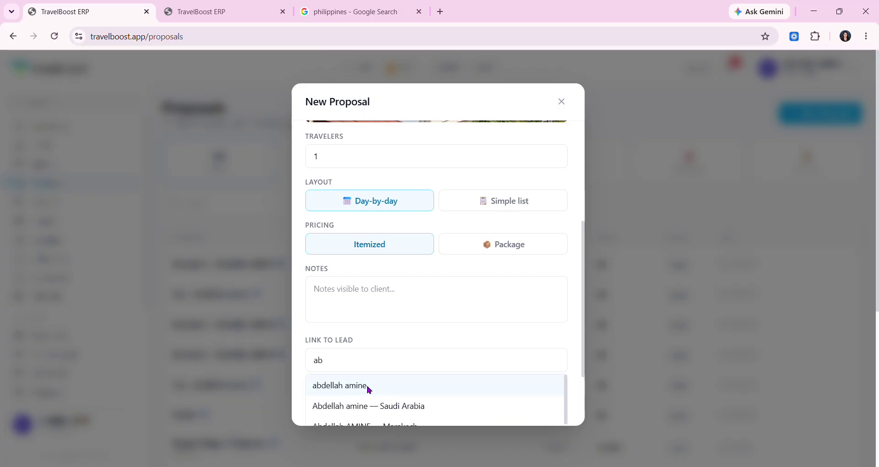
{"action": "left_click", "coordinate": [367, 388]}
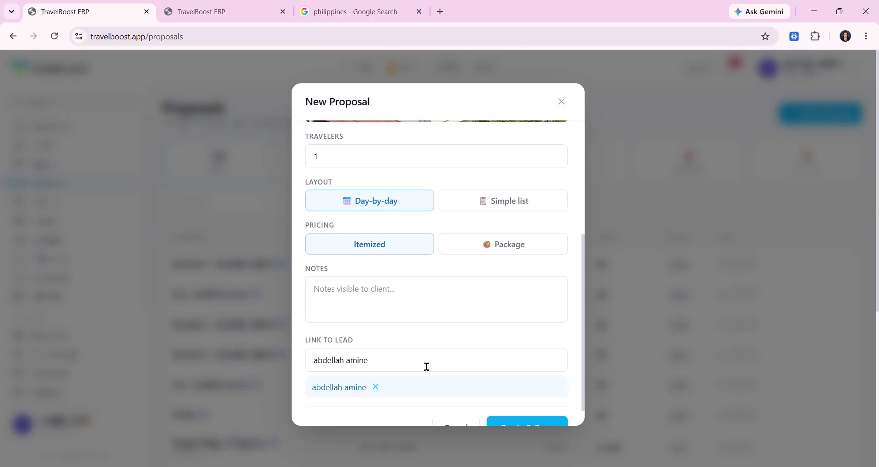
Step: Review the new proposal's title, destination, cover image, travelers, layout, pricing and linked lead
{"action": "scroll", "coordinate": [426, 366], "scroll_direction": "down", "scroll_amount": 1}
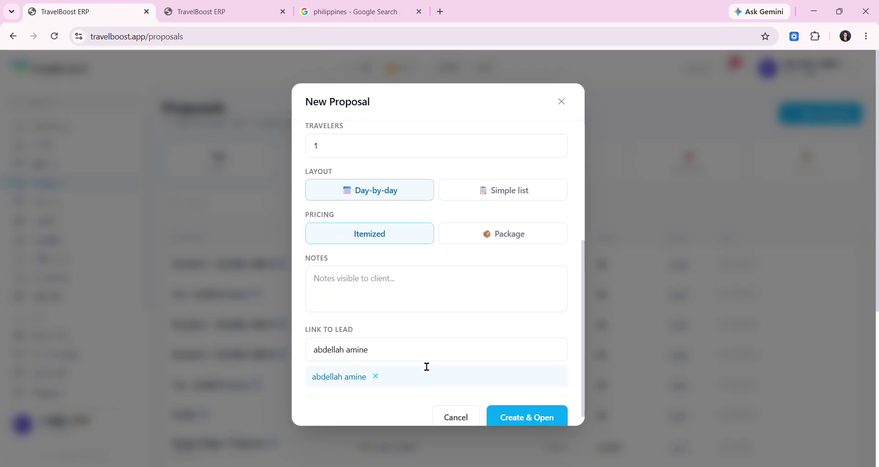
{"action": "scroll", "coordinate": [541, 301], "scroll_direction": "up", "scroll_amount": 3}
{"action": "scroll", "coordinate": [541, 301], "scroll_direction": "up", "scroll_amount": 3}
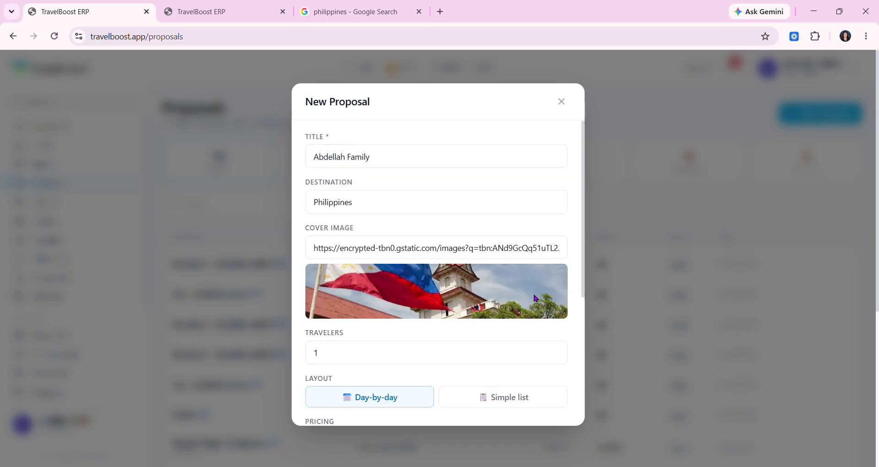
{"action": "double_click", "coordinate": [398, 155]}
{"action": "left_click", "coordinate": [404, 189]}
{"action": "double_click", "coordinate": [405, 211]}
{"action": "scroll", "coordinate": [522, 286], "scroll_direction": "down", "scroll_amount": 5}
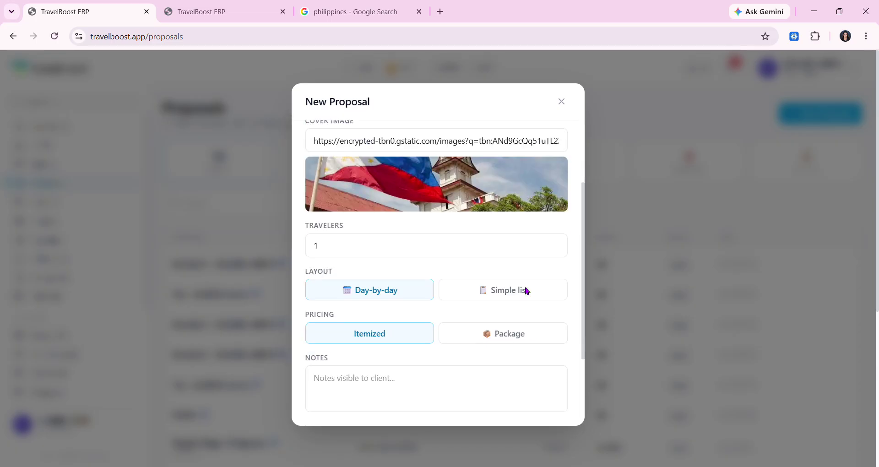
{"action": "scroll", "coordinate": [519, 284], "scroll_direction": "up", "scroll_amount": 5}
{"action": "left_click", "coordinate": [458, 294]}
{"action": "scroll", "coordinate": [463, 298], "scroll_direction": "down", "scroll_amount": 3}
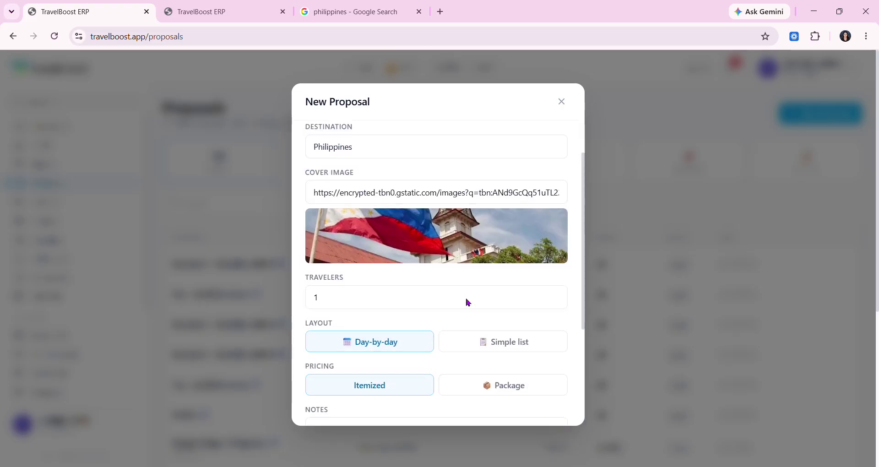
{"action": "scroll", "coordinate": [460, 264], "scroll_direction": "down", "scroll_amount": 3}
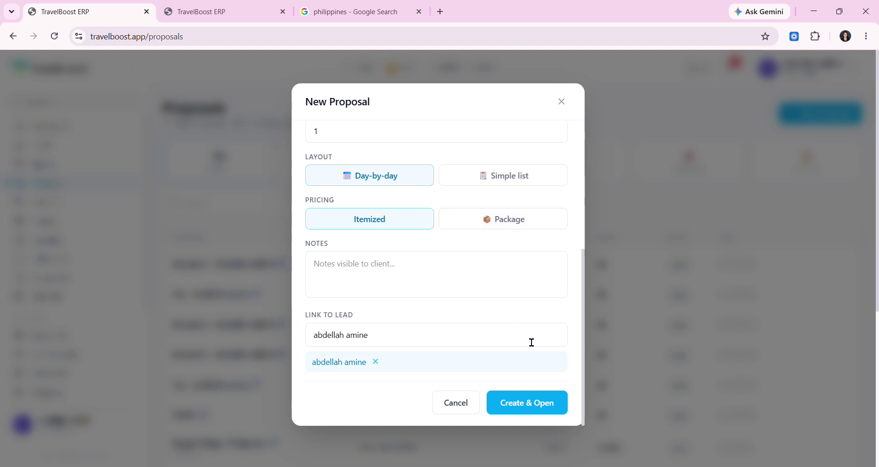
{"action": "scroll", "coordinate": [549, 362], "scroll_direction": "down", "scroll_amount": 3}
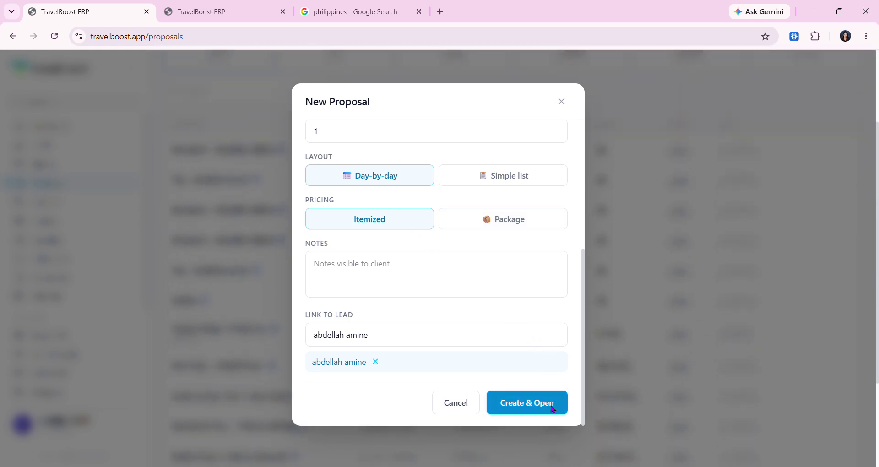
Step: Create and open the proposal, and check its title, linked lead, destination, traveler count and status
{"action": "left_click", "coordinate": [552, 403]}
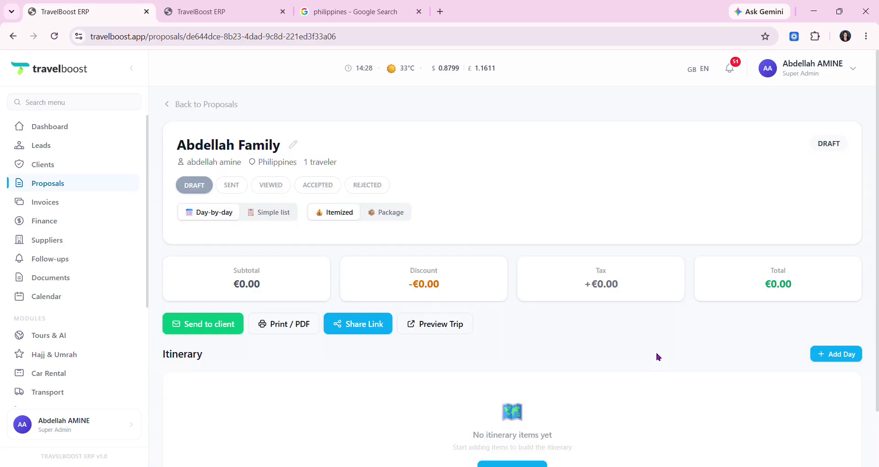
{"action": "double_click", "coordinate": [181, 145]}
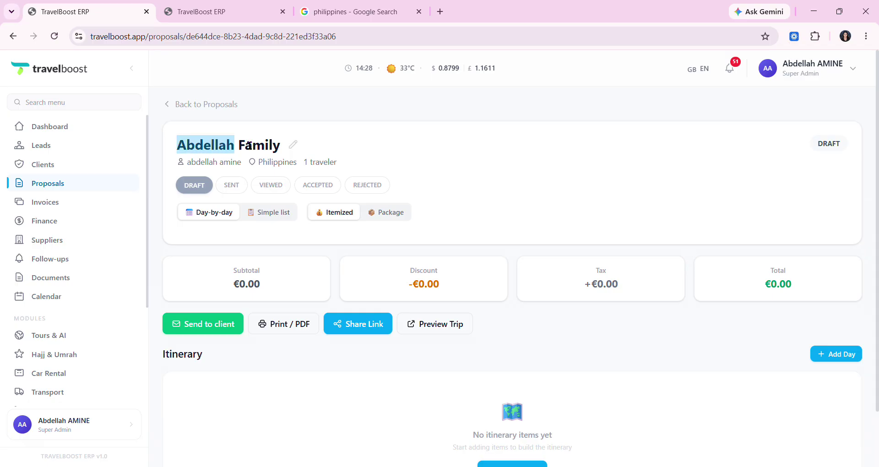
{"action": "left_click_drag", "start_coordinate": [247, 144], "coordinate": [295, 143]}
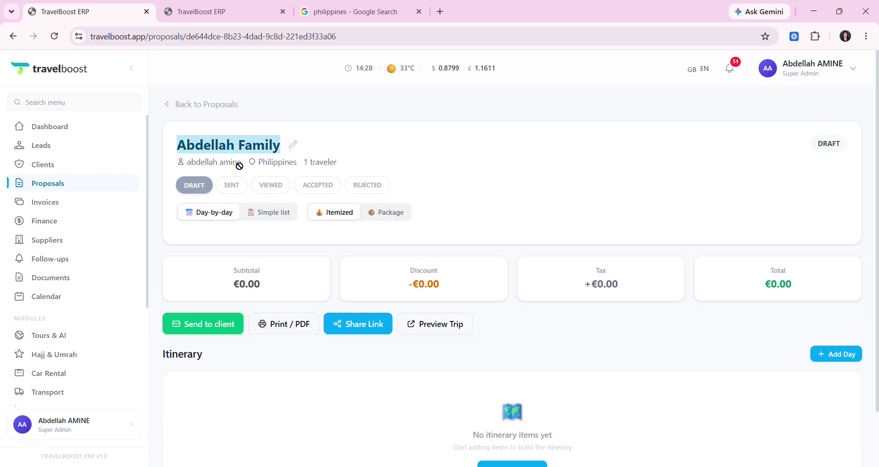
{"action": "left_click_drag", "start_coordinate": [243, 167], "coordinate": [201, 167]}
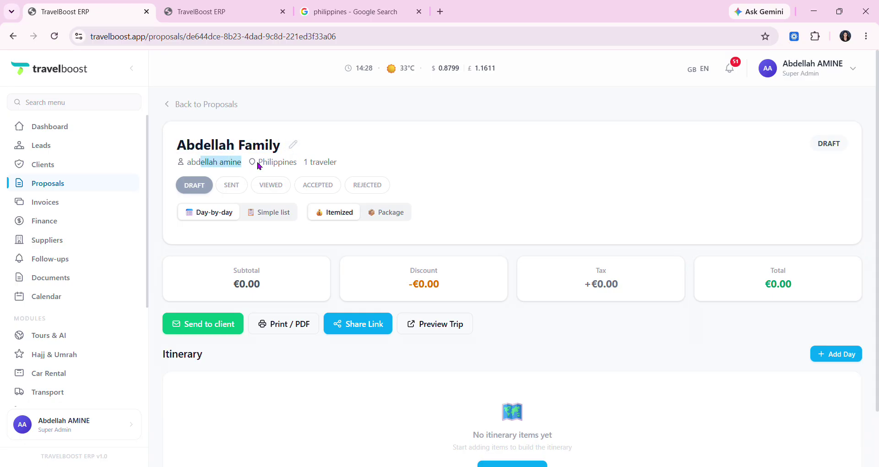
{"action": "left_click_drag", "start_coordinate": [266, 167], "coordinate": [316, 166]}
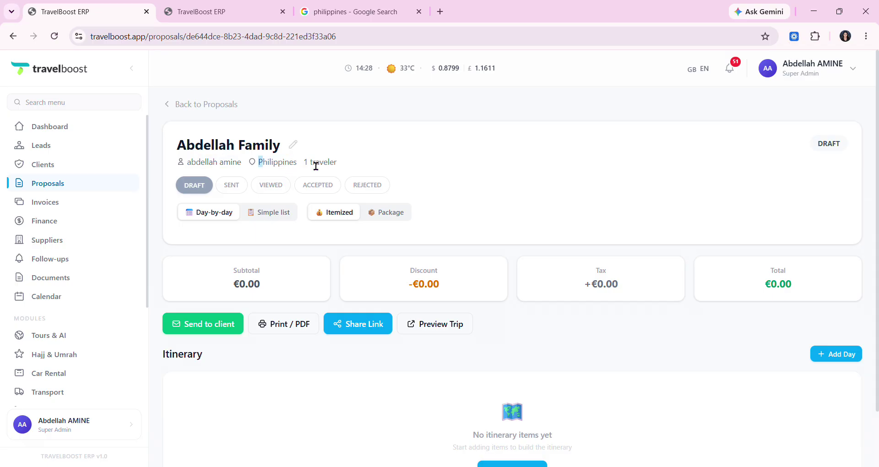
{"action": "double_click", "coordinate": [316, 166]}
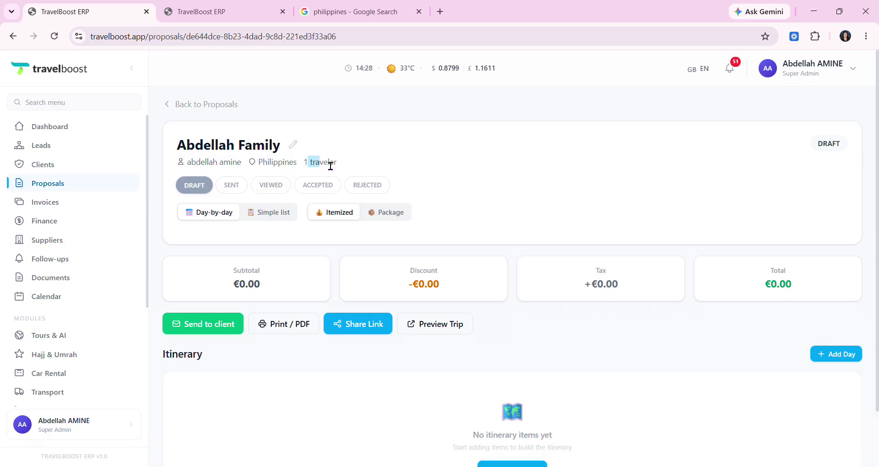
{"action": "left_click", "coordinate": [200, 191]}
Step: Add the first day to the proposal's itinerary, keeping the title Day 1 and entering Siargao as its location
{"action": "scroll", "coordinate": [383, 316], "scroll_direction": "down", "scroll_amount": 2}
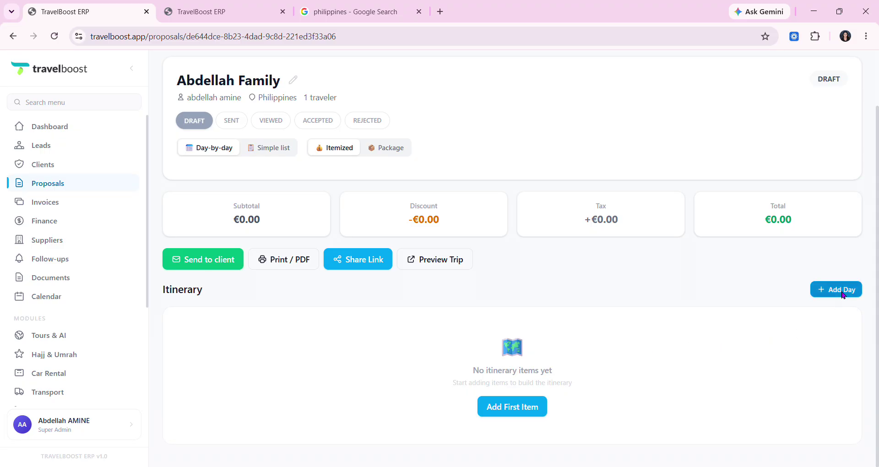
{"action": "left_click", "coordinate": [535, 416]}
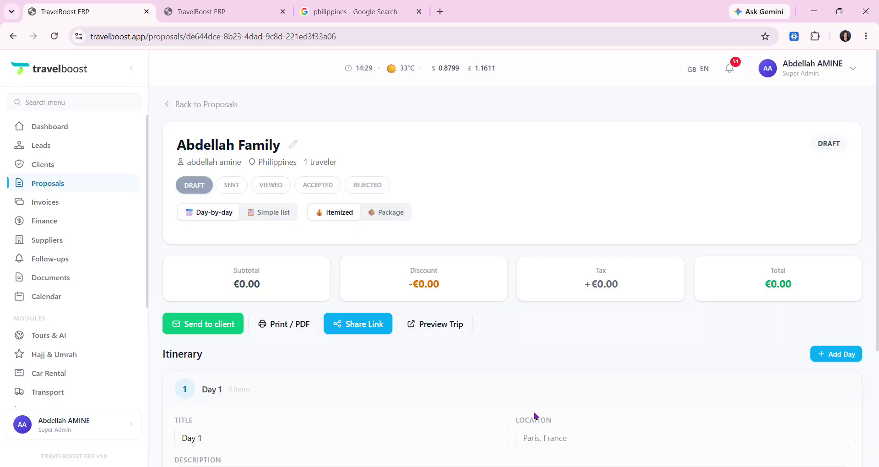
{"action": "scroll", "coordinate": [562, 412], "scroll_direction": "down", "scroll_amount": 4}
{"action": "left_click", "coordinate": [359, 284]}
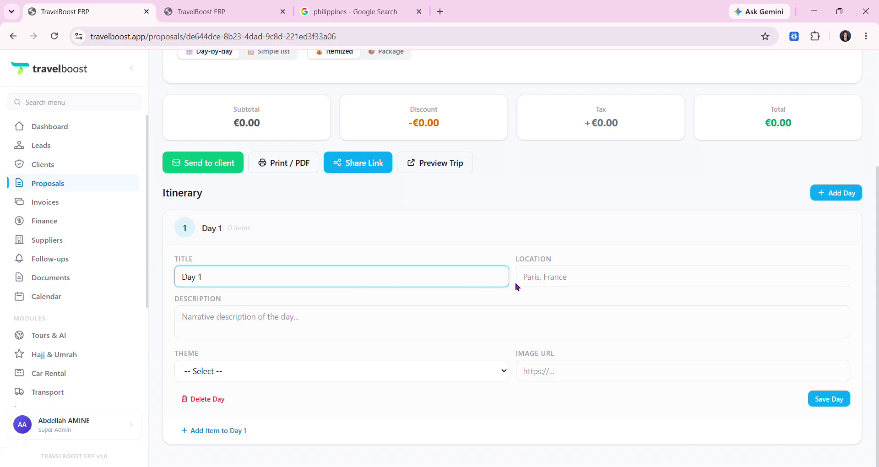
{"action": "left_click", "coordinate": [564, 286]}
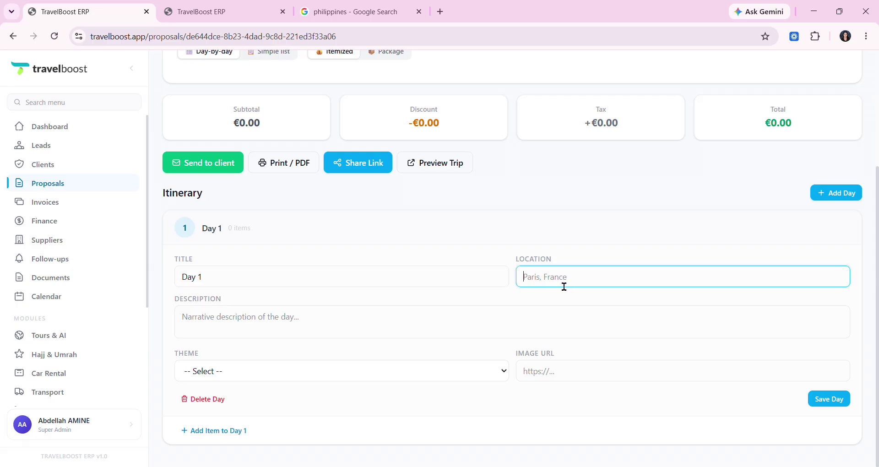
{"action": "type", "text": "Siargao"}
Step: Set the theme of Day 1 to Beach, leaving the description empty
{"action": "left_click", "coordinate": [388, 329]}
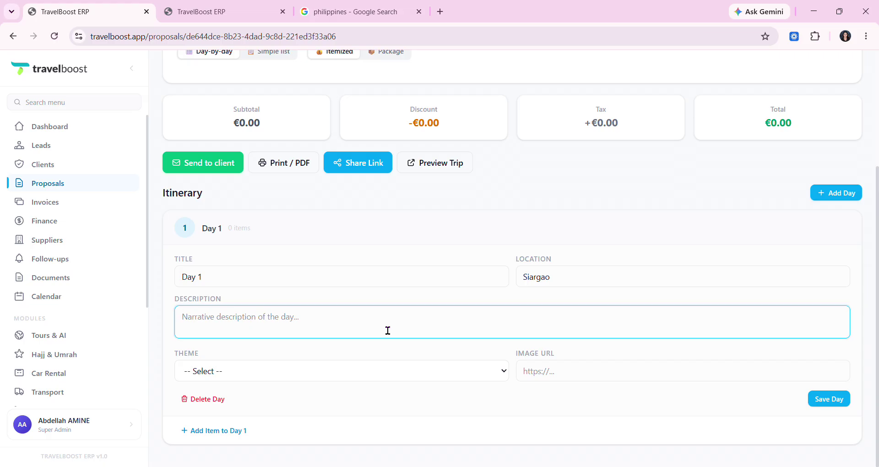
{"action": "left_click", "coordinate": [338, 375]}
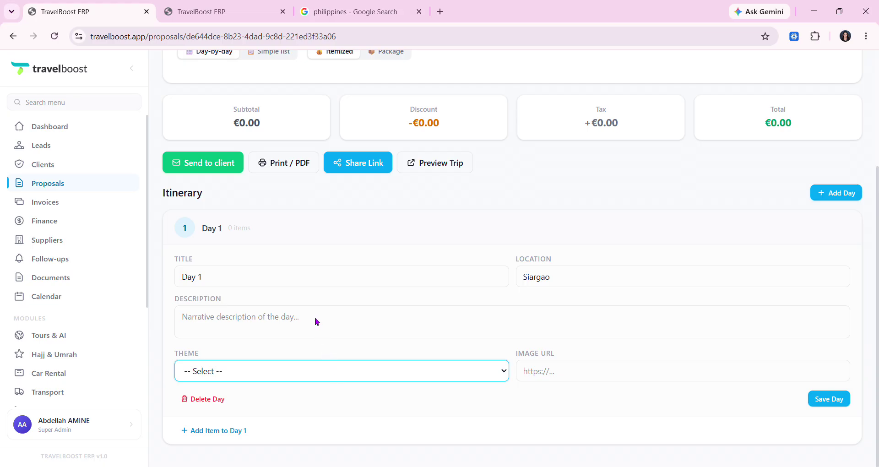
{"action": "left_click", "coordinate": [307, 262]}
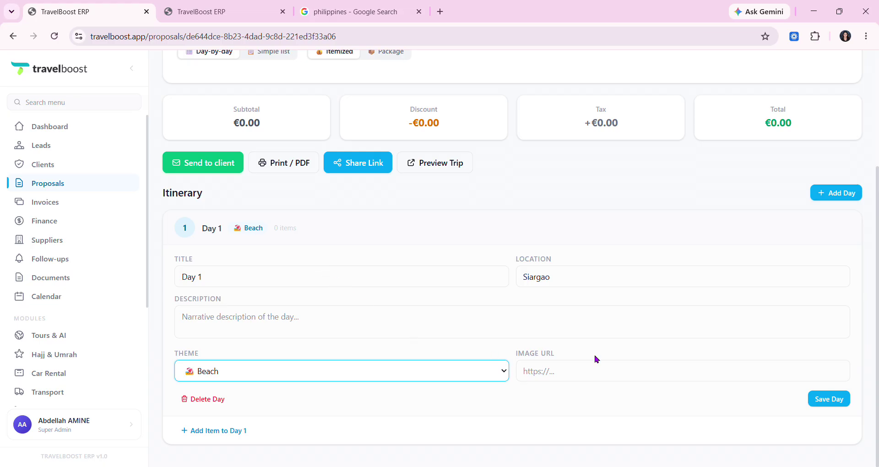
Step: Copy the Day 1 location and search Google Images for Siargao in the existing search tab
{"action": "left_click", "coordinate": [610, 379]}
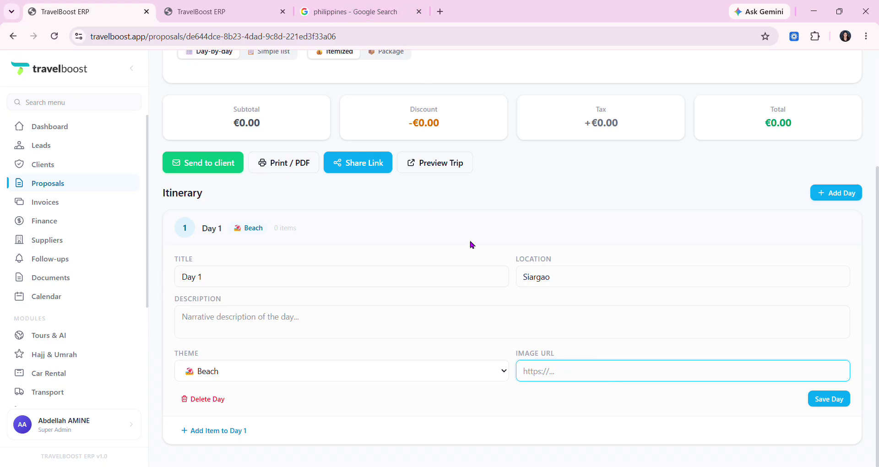
{"action": "double_click", "coordinate": [541, 281]}
{"action": "key", "text": "ctrl+c"}
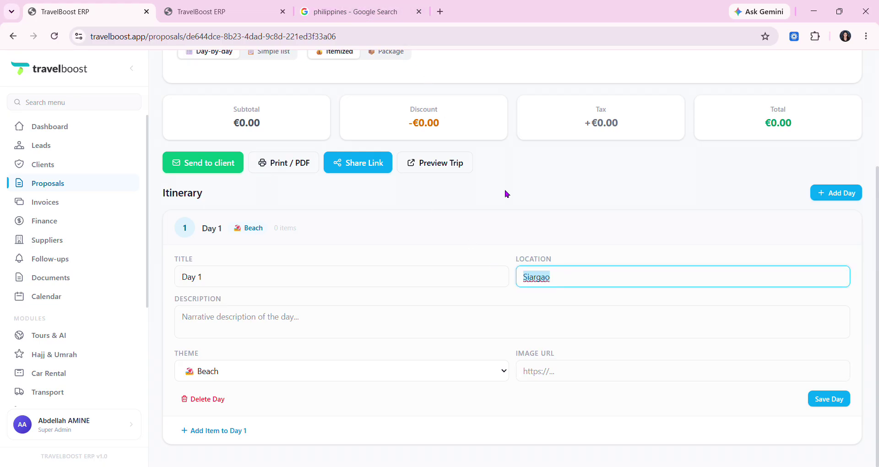
{"action": "left_click", "coordinate": [362, 12]}
{"action": "double_click", "coordinate": [334, 73]}
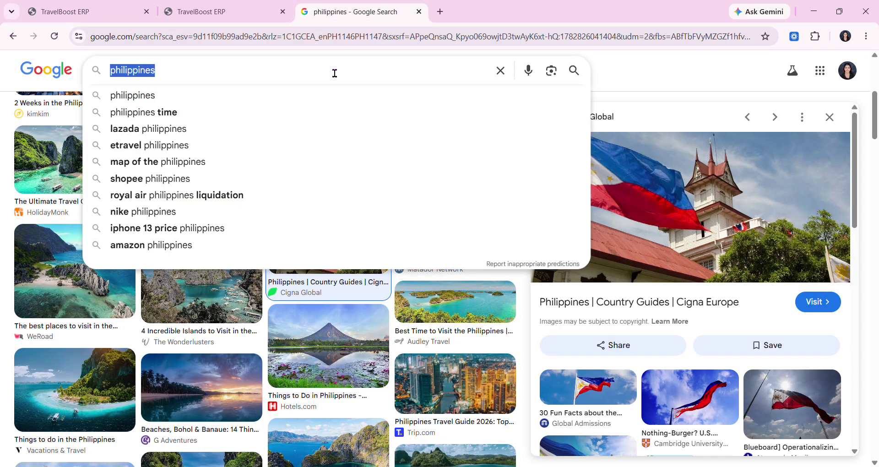
{"action": "key", "text": "ctrl+v"}
{"action": "key", "text": "Return"}
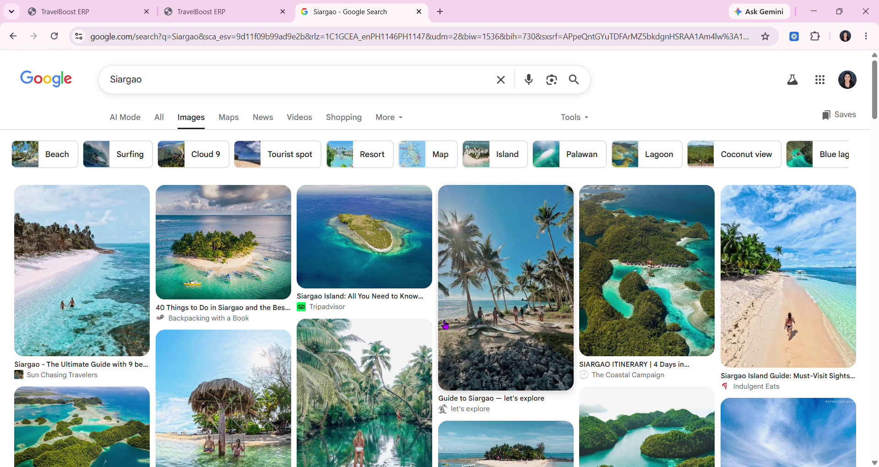
Step: Use the address of the Travelrebels.com photo of the Siargao island with boats as Day 1's image URL
{"action": "scroll", "coordinate": [245, 284], "scroll_direction": "down", "scroll_amount": 1}
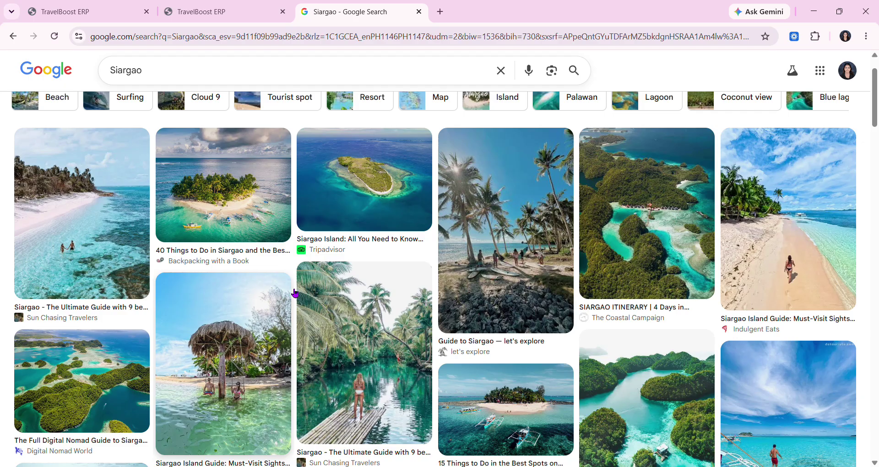
{"action": "left_click", "coordinate": [541, 384]}
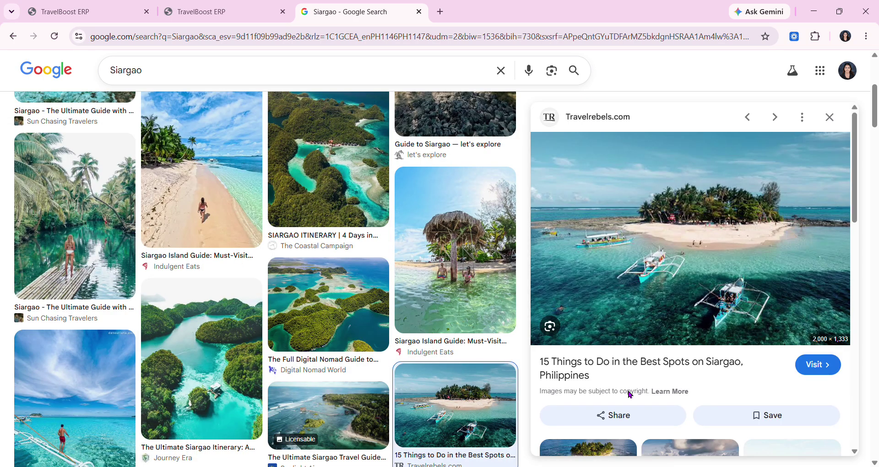
{"action": "left_click", "coordinate": [189, 12]}
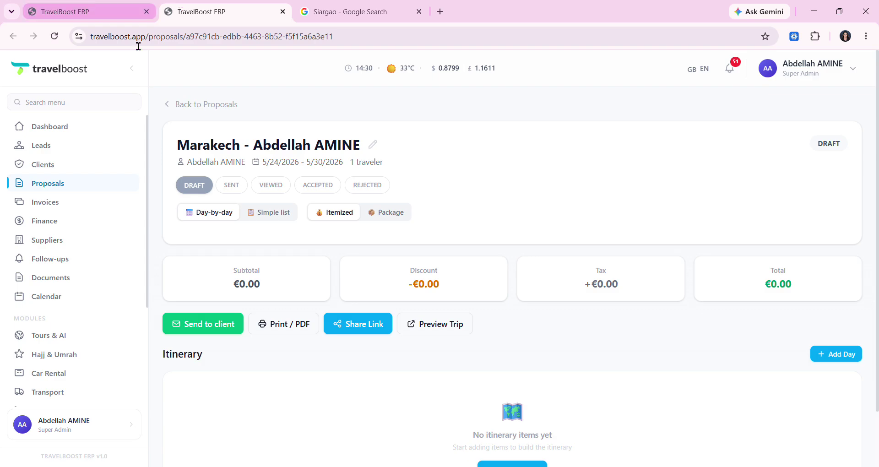
{"action": "left_click", "coordinate": [122, 12]}
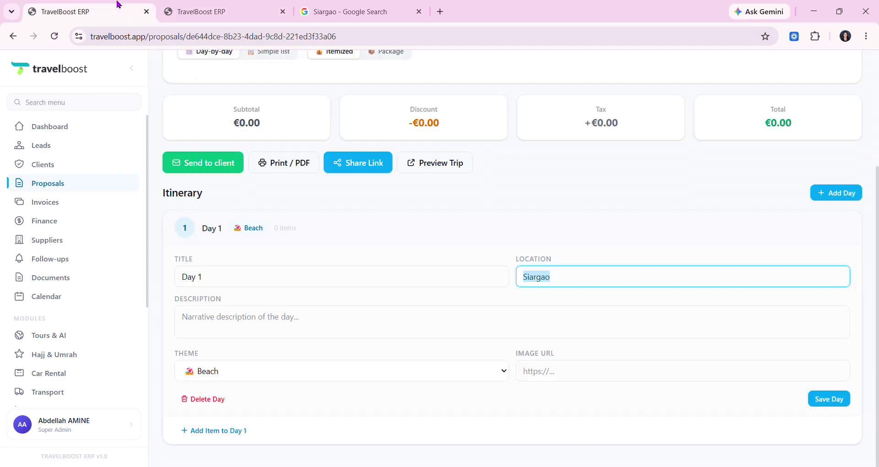
{"action": "left_click", "coordinate": [583, 379]}
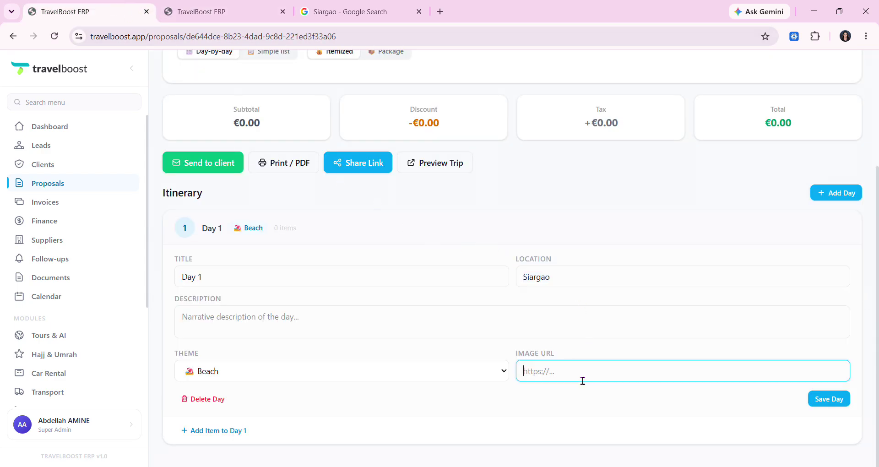
{"action": "type", "text": "https://encrypted-tbn0.gstatic.com/images?q=tbn:ANd9GcQCnE7SRO-OWZ_1QANQO32AtKvvVACqlZMQpsJStuvGfFoa8KQITflblZ4&s=10"}
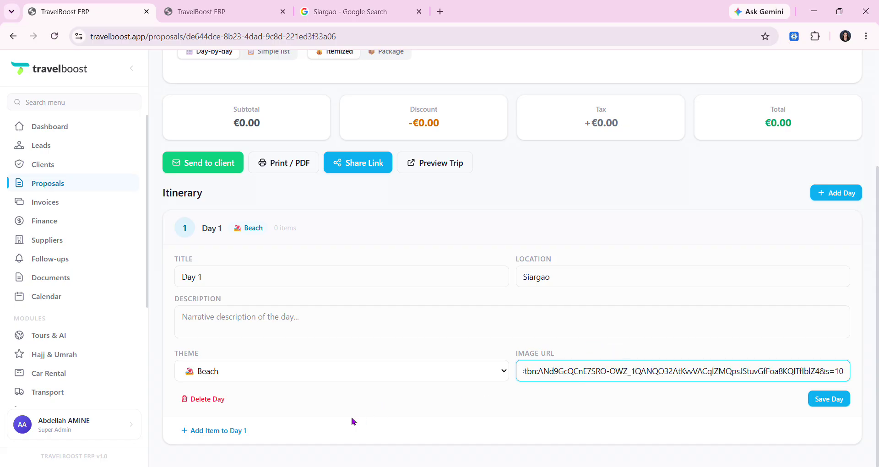
Step: Start a new hotel item for Day 1 and enter Okada Hotel as the hotel name
{"action": "left_click", "coordinate": [238, 431]}
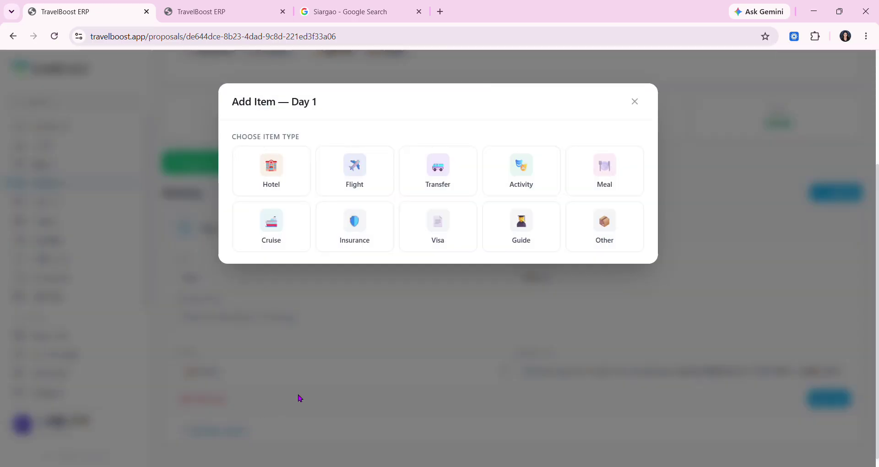
{"action": "left_click", "coordinate": [284, 191]}
{"action": "left_click", "coordinate": [374, 210]}
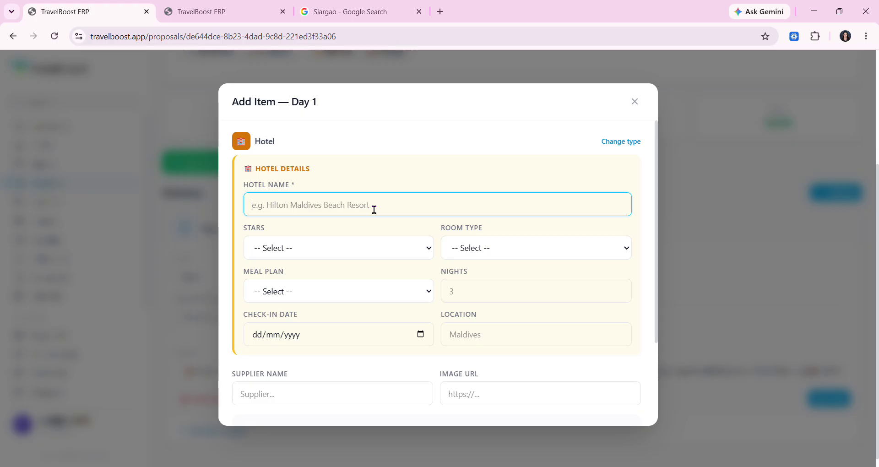
{"action": "type", "text": "Okad"}
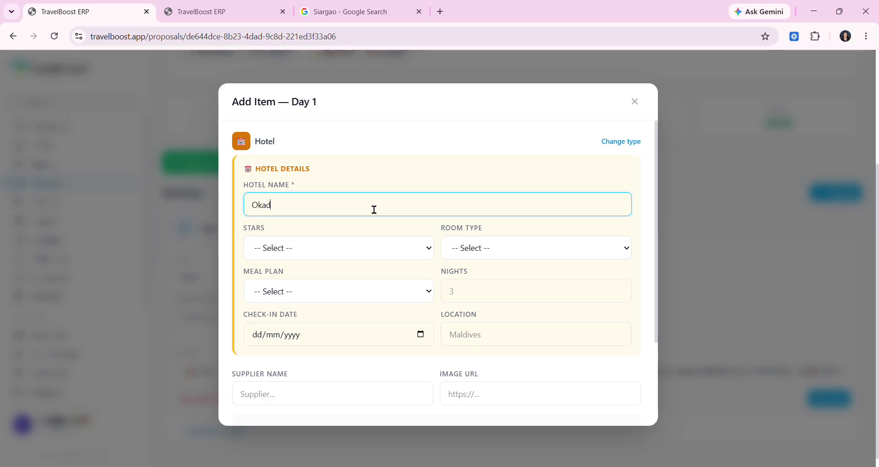
{"action": "type", "text": "a Hotel"}
{"action": "key", "text": "BackSpace"}
{"action": "type", "text": "l"}
Step: Set the hotel's stars to 5, the room type to Suite and the meal plan to All Inclusive
{"action": "scroll", "coordinate": [373, 208], "scroll_direction": "down", "scroll_amount": 1}
{"action": "left_click", "coordinate": [376, 197]}
{"action": "left_click", "coordinate": [350, 258]}
{"action": "left_click", "coordinate": [469, 194]}
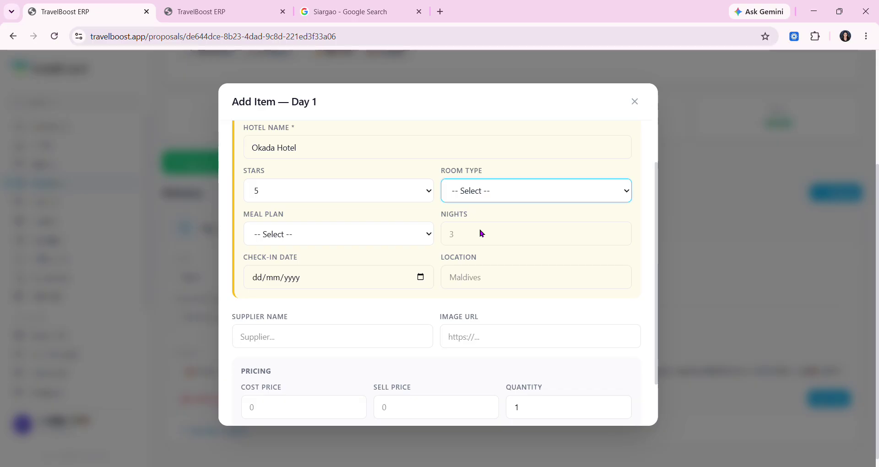
{"action": "key", "text": "s"}
{"action": "left_click", "coordinate": [357, 243]}
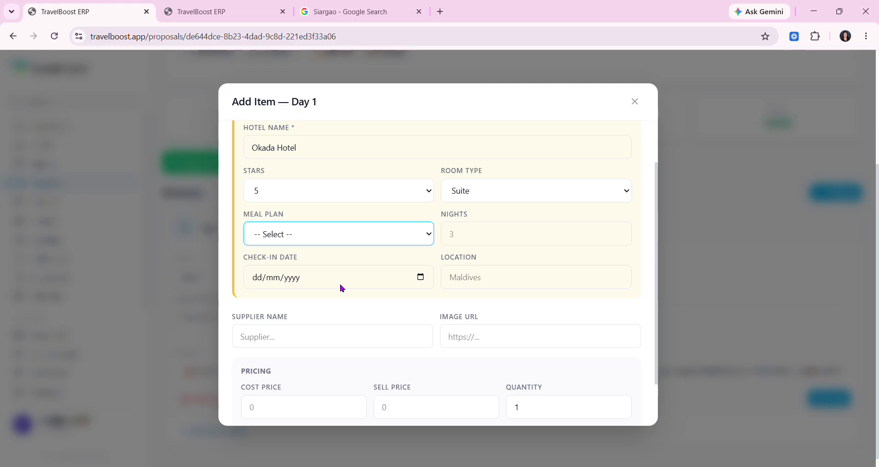
{"action": "left_click", "coordinate": [332, 332]}
Step: Set the hotel stay to 1 night with check-in date 01/07/2026 and location Siargao
{"action": "left_click", "coordinate": [482, 241]}
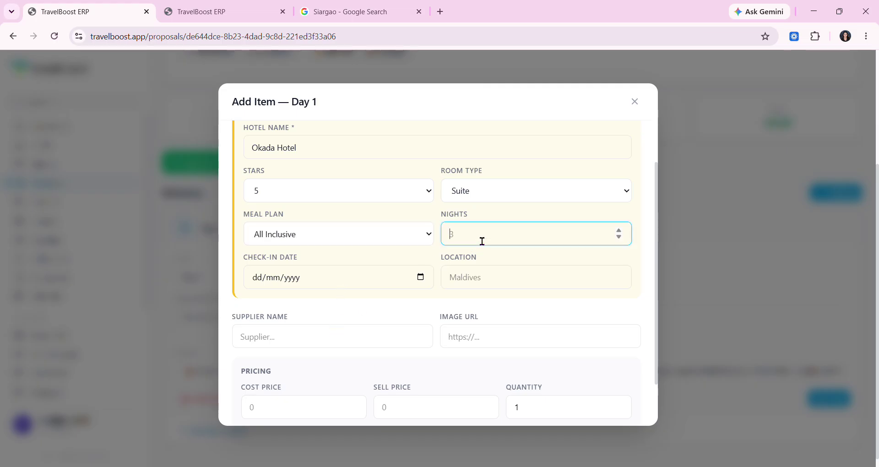
{"action": "type", "text": "1"}
{"action": "left_click", "coordinate": [389, 277]}
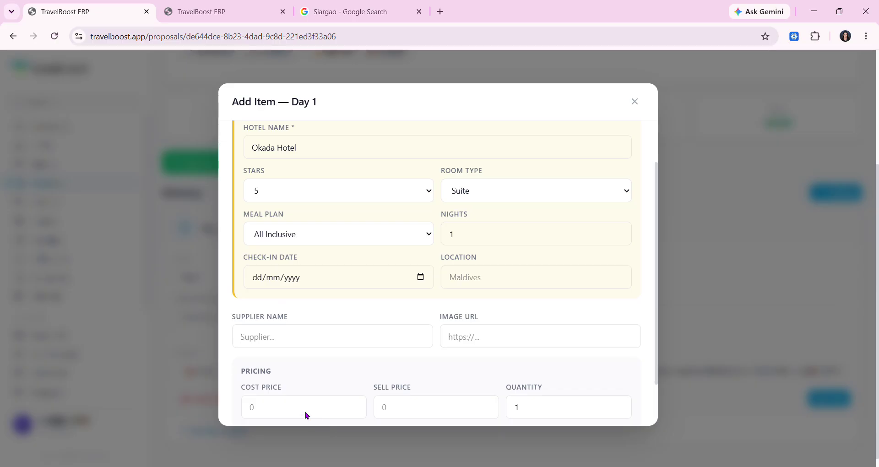
{"action": "type", "text": "01/07/2026"}
{"action": "left_click", "coordinate": [559, 286]}
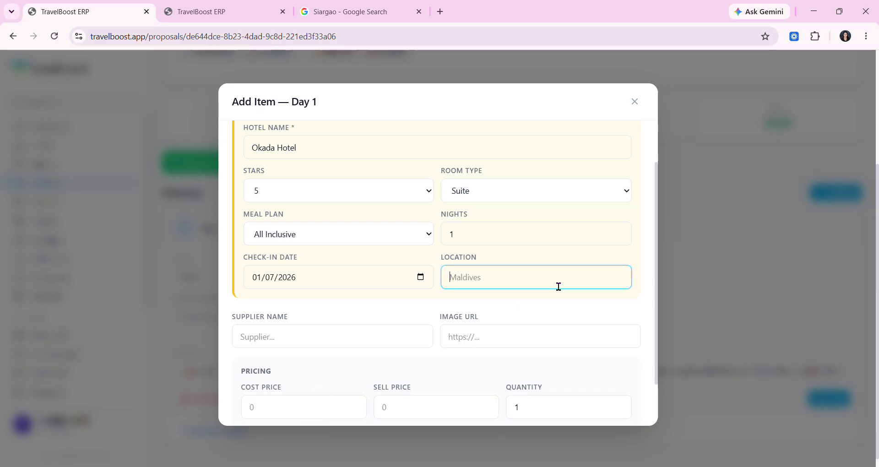
{"action": "type", "text": "Siargao"}
Step: Leave the hotel's supplier, image URL and prices empty, keep the quantity at 1, and add the item to Day 1
{"action": "left_click", "coordinate": [380, 350]}
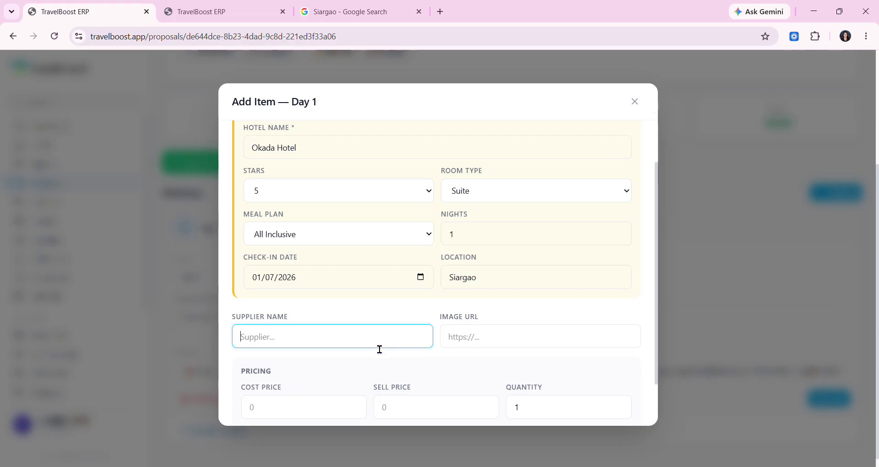
{"action": "scroll", "coordinate": [385, 354], "scroll_direction": "down", "scroll_amount": 2}
{"action": "left_click", "coordinate": [499, 284]}
{"action": "left_click", "coordinate": [310, 362]}
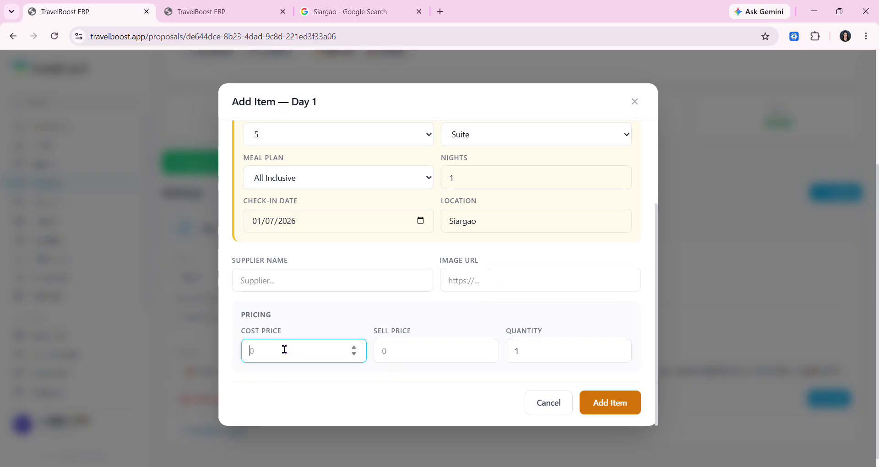
{"action": "double_click", "coordinate": [270, 331]}
{"action": "double_click", "coordinate": [401, 331]}
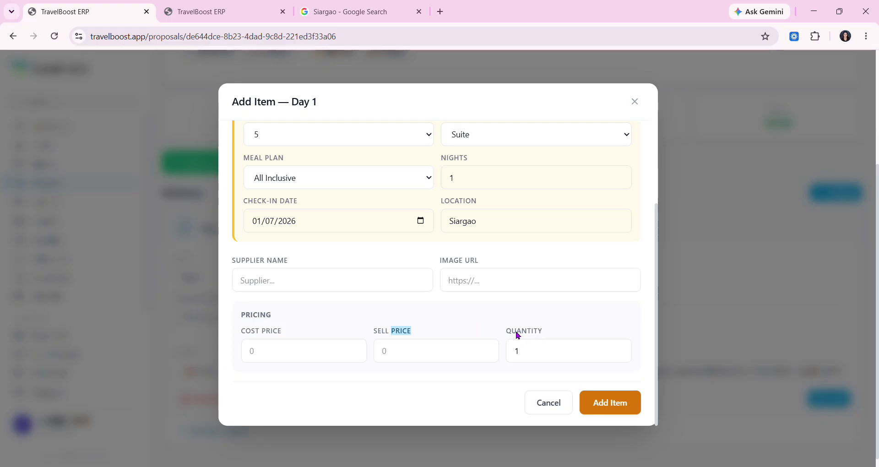
{"action": "left_click_drag", "start_coordinate": [517, 331], "coordinate": [551, 326]}
{"action": "left_click", "coordinate": [600, 414]}
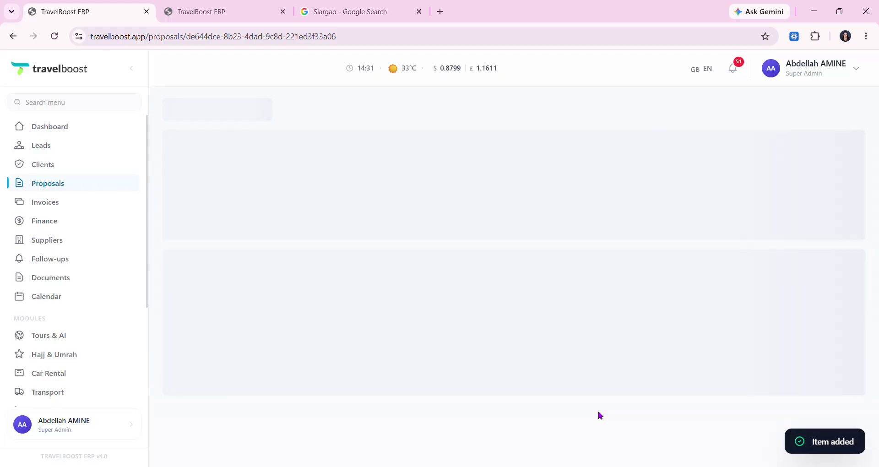
Step: Examine the hotel item listed under Day 1 and the day's own title, location, theme and image fields
{"action": "scroll", "coordinate": [545, 380], "scroll_direction": "down", "scroll_amount": 5}
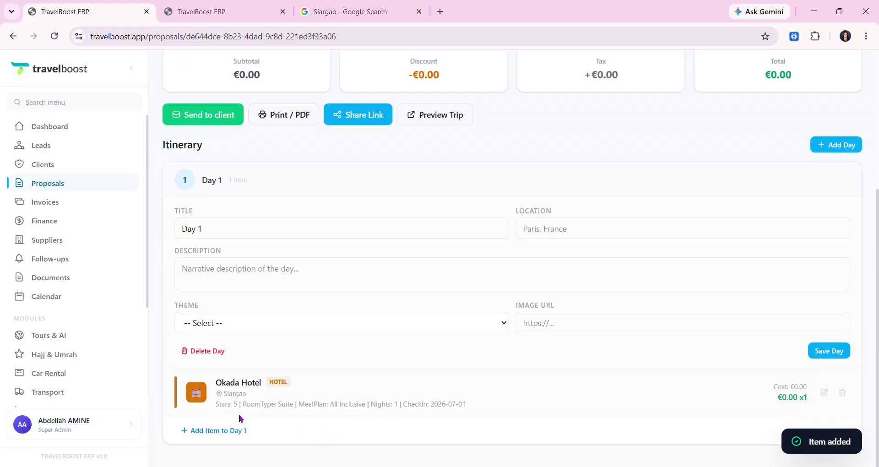
{"action": "triple_click", "coordinate": [226, 387]}
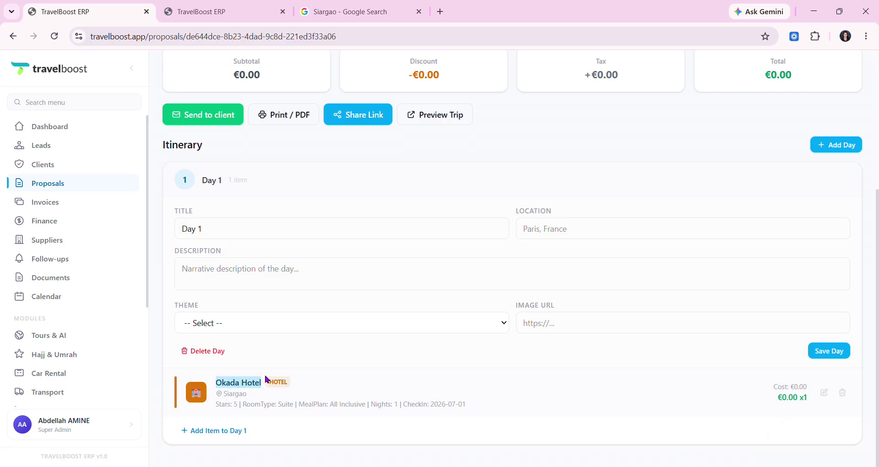
{"action": "left_click_drag", "start_coordinate": [205, 183], "coordinate": [256, 185]}
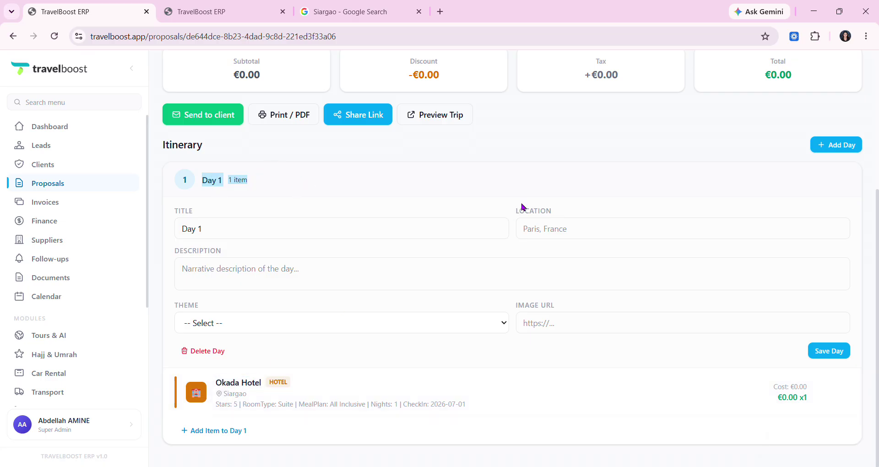
{"action": "left_click", "coordinate": [396, 410]}
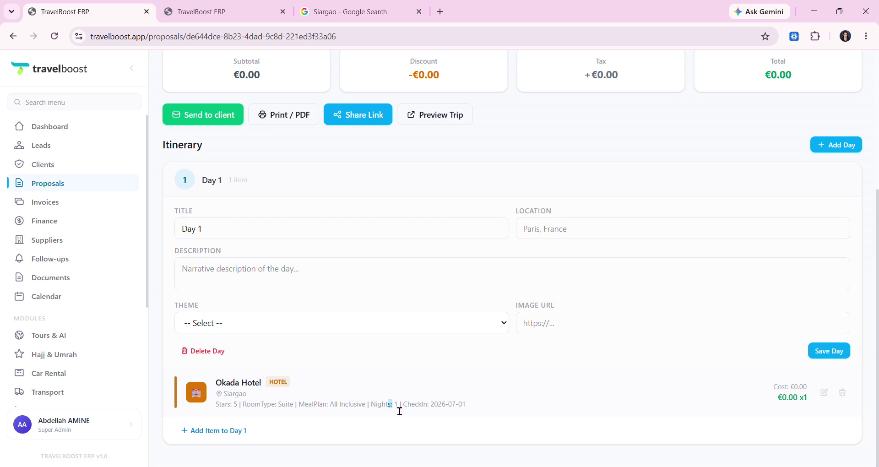
{"action": "scroll", "coordinate": [569, 369], "scroll_direction": "up", "scroll_amount": 3}
{"action": "scroll", "coordinate": [623, 332], "scroll_direction": "down", "scroll_amount": 3}
{"action": "left_click", "coordinate": [342, 231]}
{"action": "left_click", "coordinate": [603, 235]}
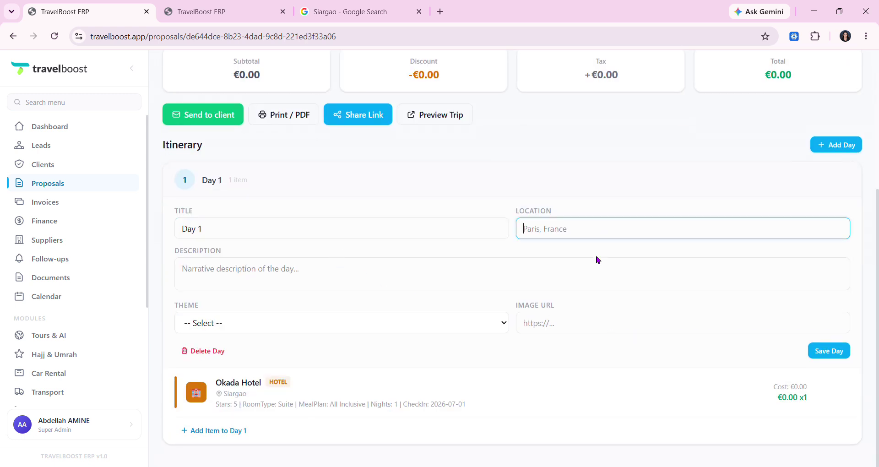
{"action": "scroll", "coordinate": [432, 302], "scroll_direction": "up", "scroll_amount": 2}
{"action": "scroll", "coordinate": [503, 288], "scroll_direction": "down", "scroll_amount": 2}
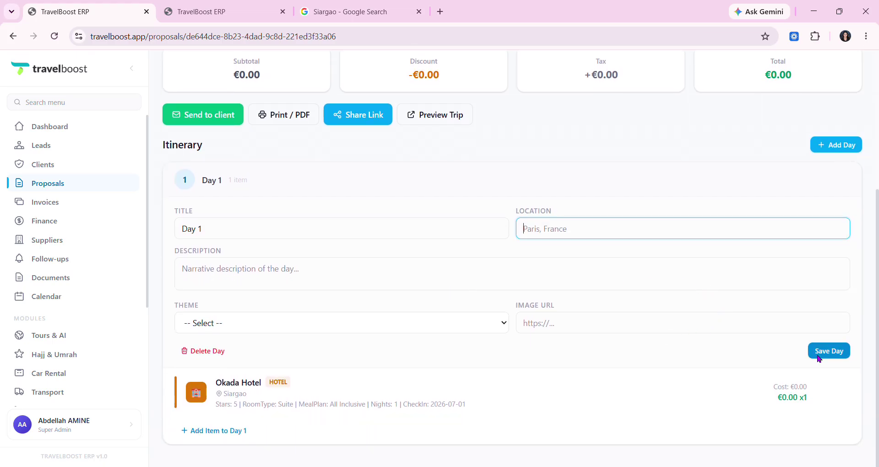
Step: Enter Sairgao as Day 1's location again and set its theme to Beach, leaving the description empty
{"action": "left_click", "coordinate": [344, 236]}
{"action": "left_click", "coordinate": [628, 236]}
{"action": "type", "text": "Sairgao"}
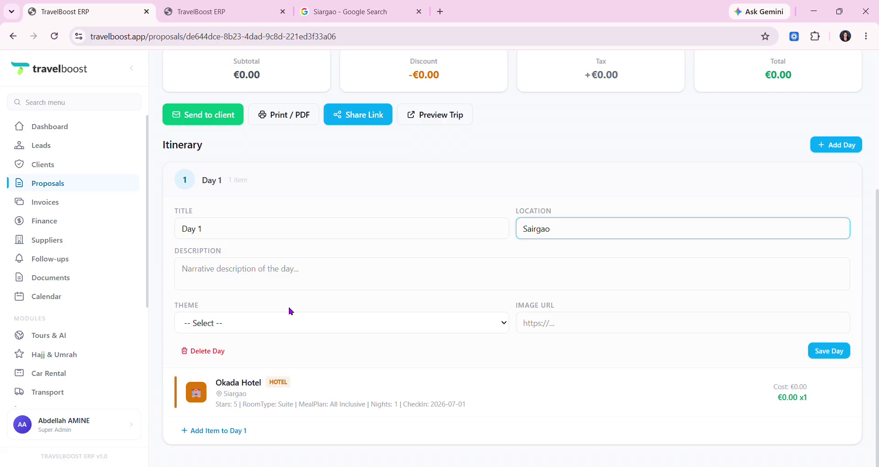
{"action": "left_click", "coordinate": [288, 272]}
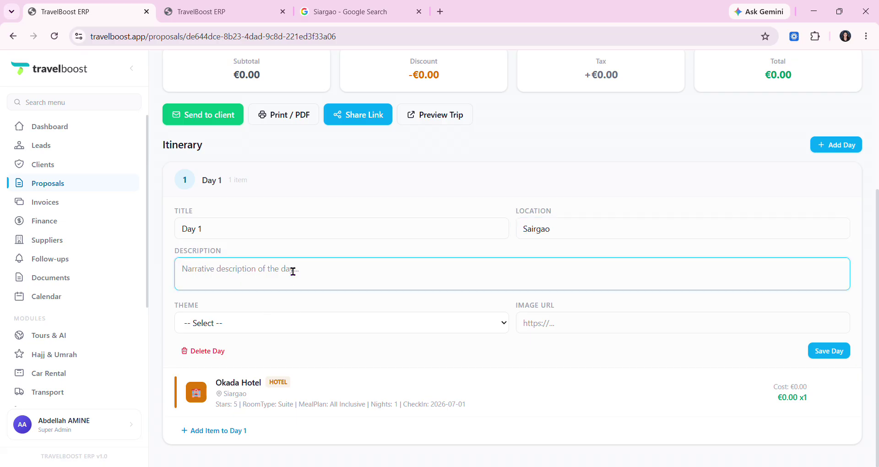
{"action": "left_click", "coordinate": [291, 328]}
{"action": "left_click", "coordinate": [253, 220]}
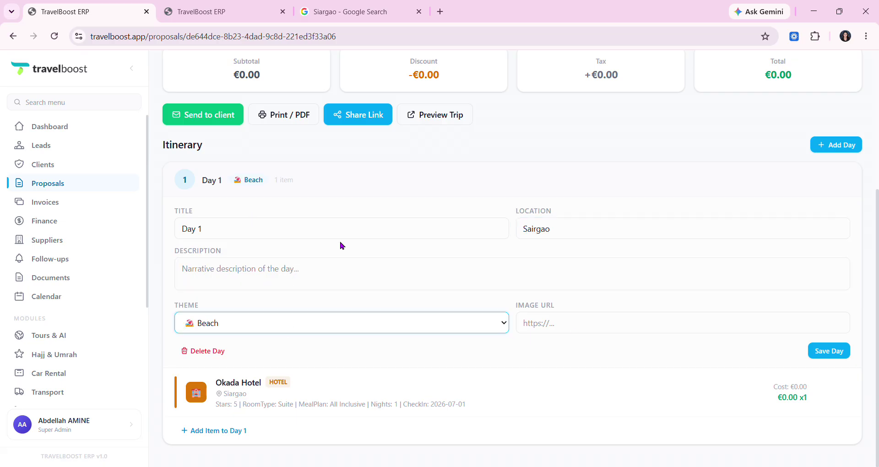
{"action": "left_click", "coordinate": [595, 330]}
{"action": "left_click", "coordinate": [350, 11]}
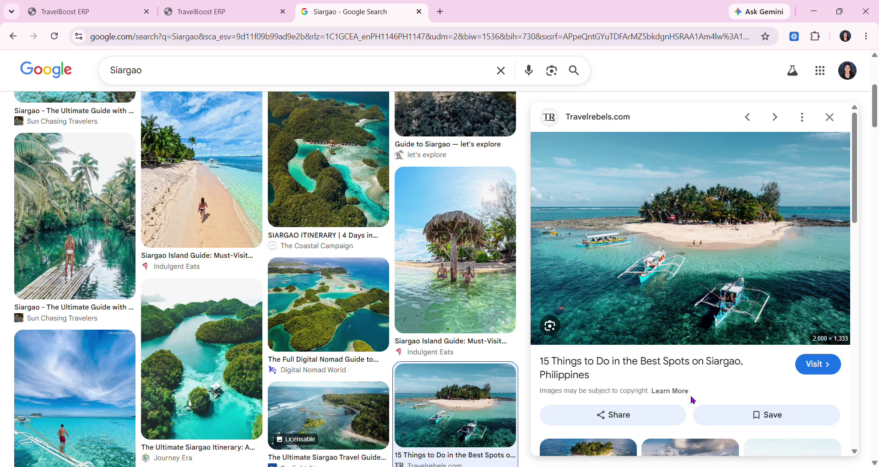
{"action": "left_click", "coordinate": [226, 10]}
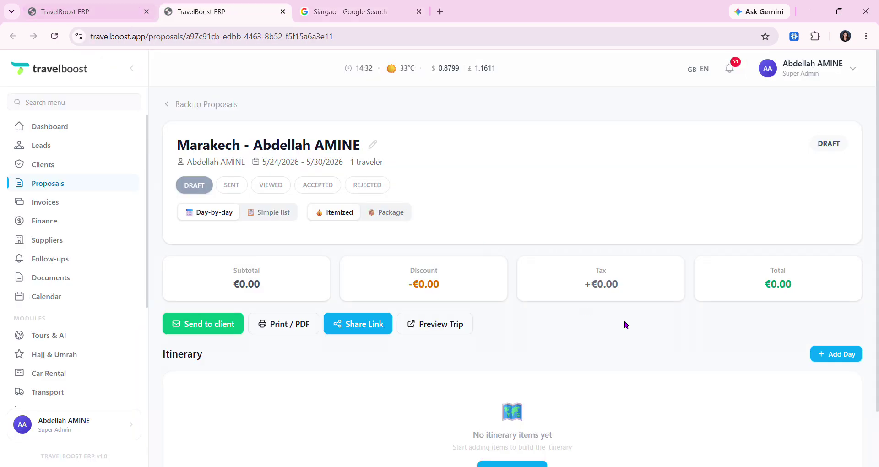
{"action": "left_click", "coordinate": [82, 12]}
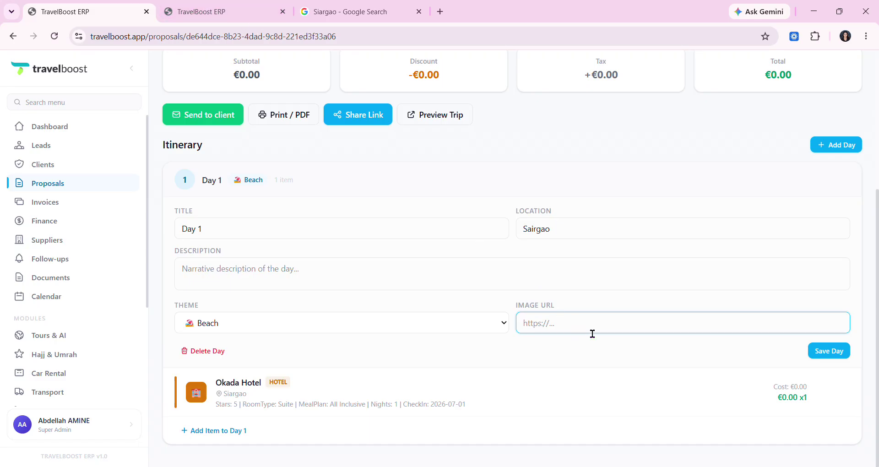
{"action": "type", "text": "https://travelrebels.com/wp-content/uploads/2025/04/wat-te-doen-in-siargao-filipijnen.jpg"}
{"action": "left_click", "coordinate": [283, 11]}
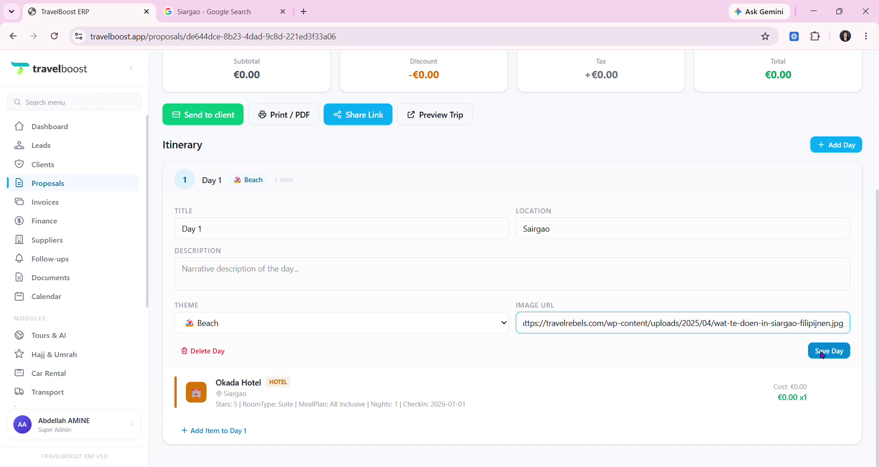
Step: Save the Day 1 details and check the day's entries in the reloaded proposal
{"action": "left_click", "coordinate": [826, 354]}
{"action": "scroll", "coordinate": [675, 353], "scroll_direction": "down", "scroll_amount": 5}
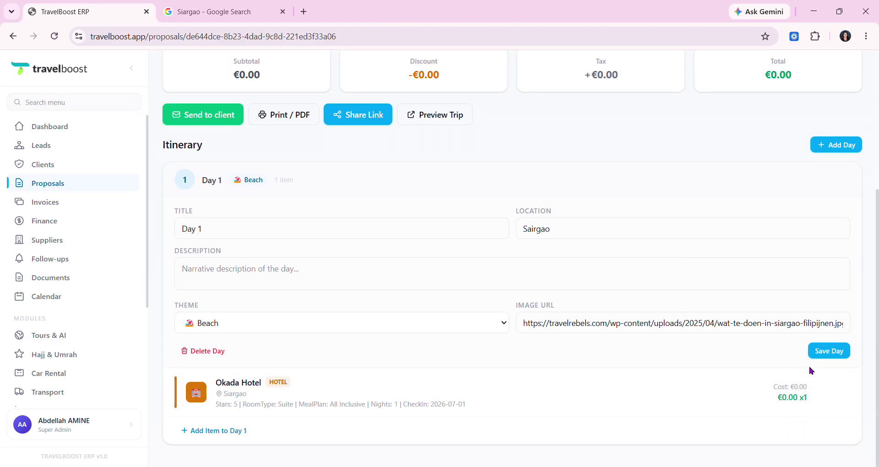
{"action": "left_click", "coordinate": [820, 355]}
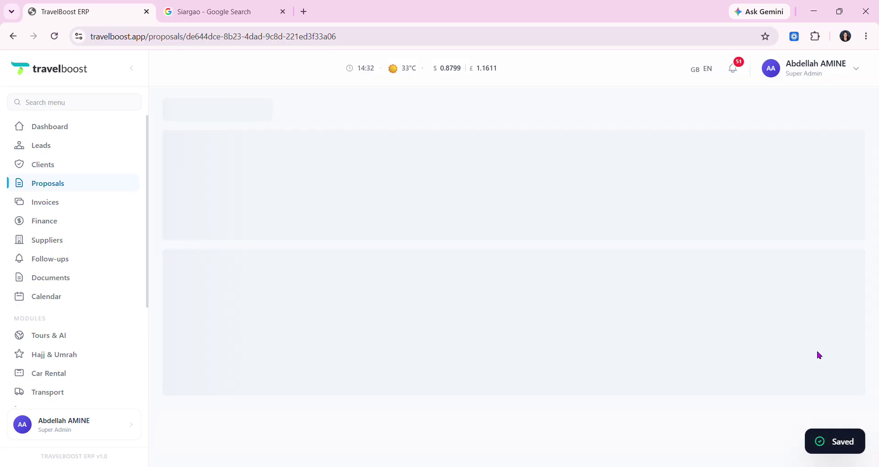
{"action": "scroll", "coordinate": [749, 359], "scroll_direction": "down", "scroll_amount": 3}
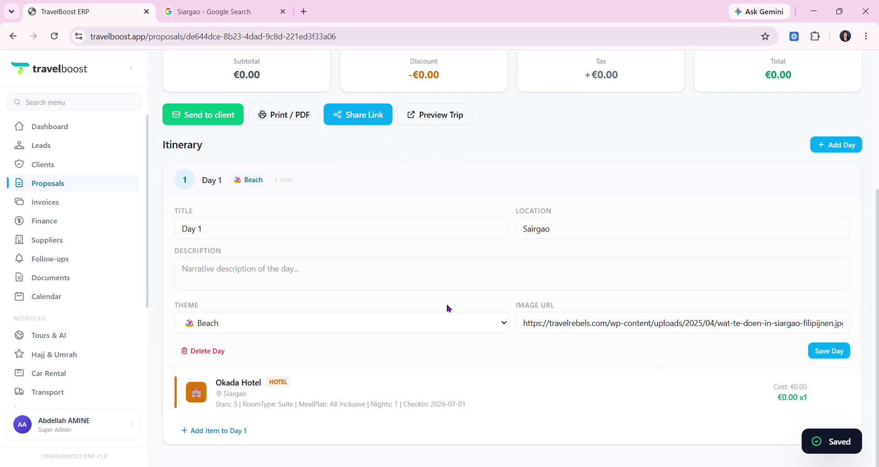
{"action": "scroll", "coordinate": [630, 380], "scroll_direction": "up", "scroll_amount": 3}
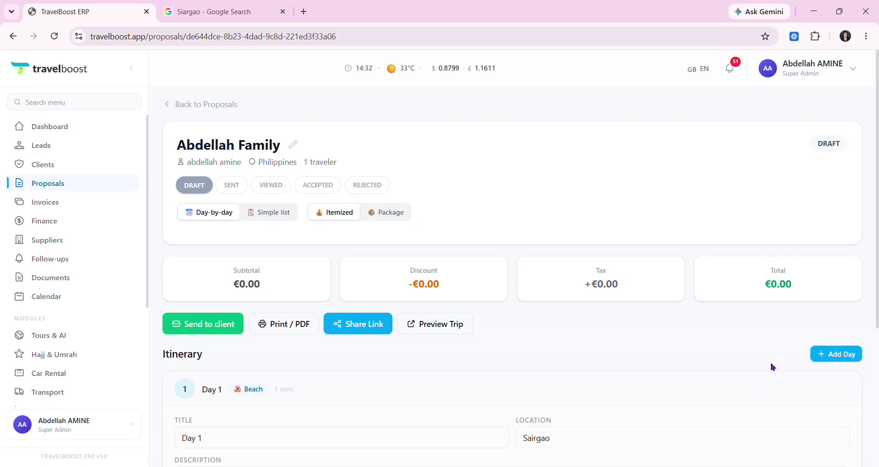
Step: Add a second day to the itinerary, keeping the title Day 2 and entering Palawan as its location
{"action": "left_click", "coordinate": [828, 356]}
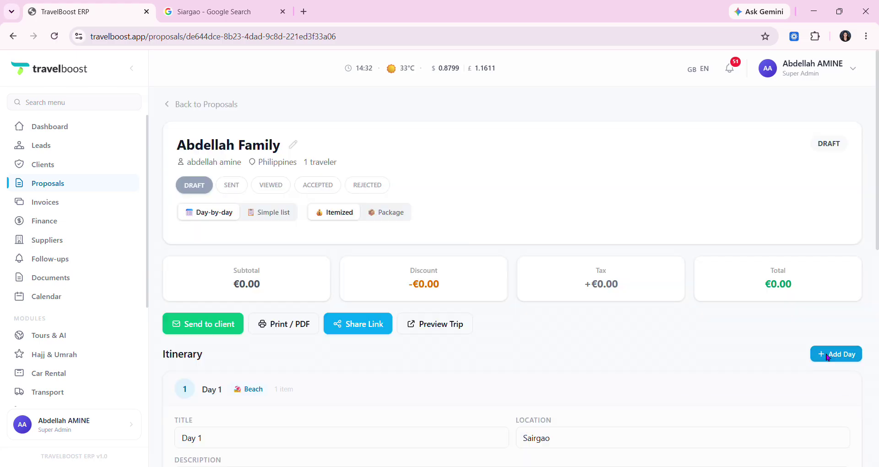
{"action": "scroll", "coordinate": [669, 354], "scroll_direction": "down", "scroll_amount": 5}
{"action": "scroll", "coordinate": [665, 352], "scroll_direction": "down", "scroll_amount": 4}
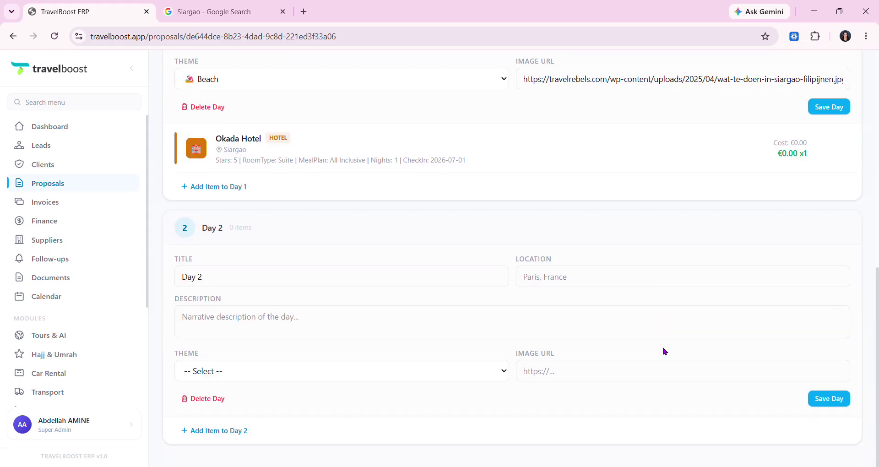
{"action": "scroll", "coordinate": [668, 345], "scroll_direction": "up", "scroll_amount": 5}
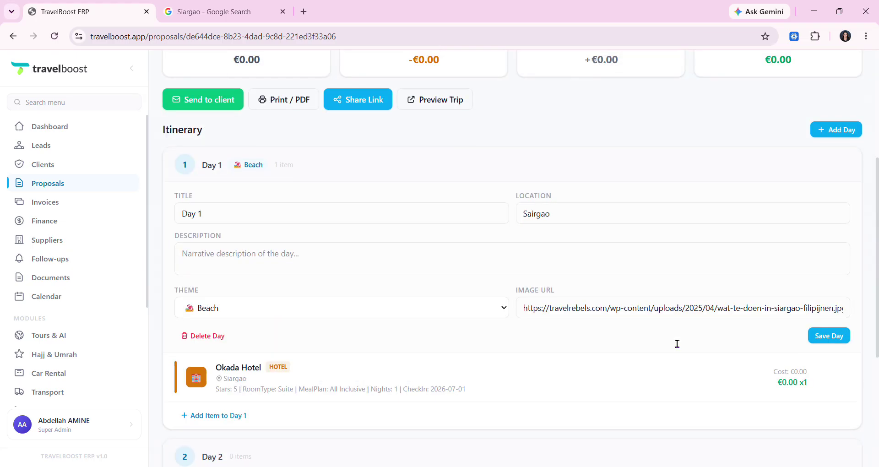
{"action": "scroll", "coordinate": [587, 282], "scroll_direction": "down", "scroll_amount": 5}
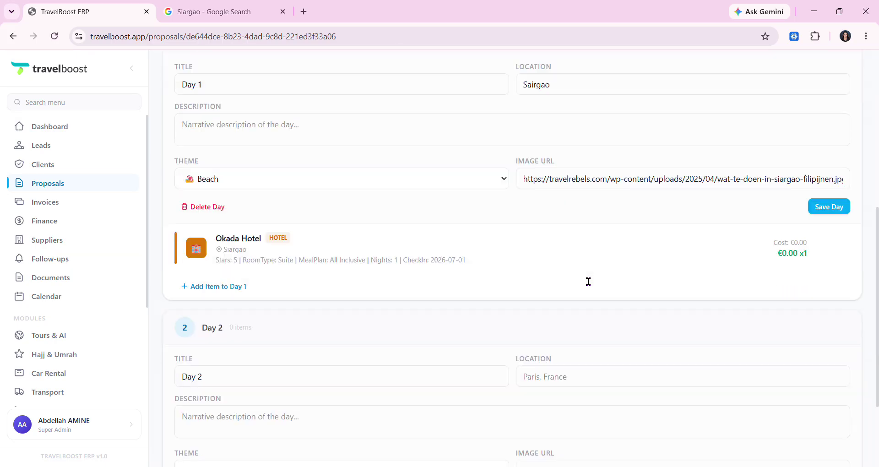
{"action": "left_click", "coordinate": [228, 286]}
{"action": "left_click", "coordinate": [600, 290]}
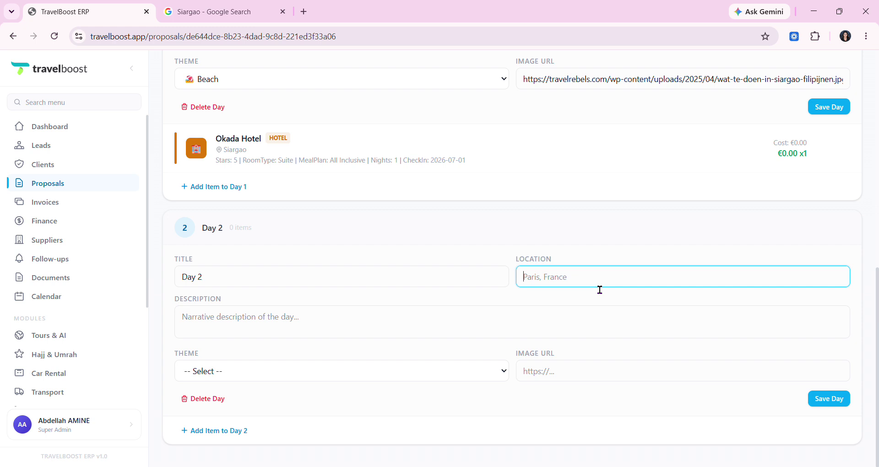
{"action": "type", "text": "Palawan"}
{"action": "left_click", "coordinate": [444, 335]}
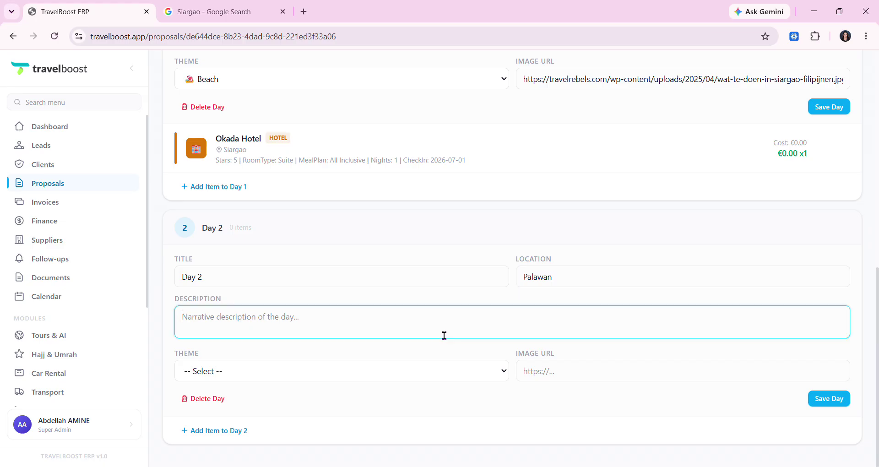
Step: Enter asdf as placeholder description for Day 2 and copy the day's location, Palawan
{"action": "type", "text": "asdf"}
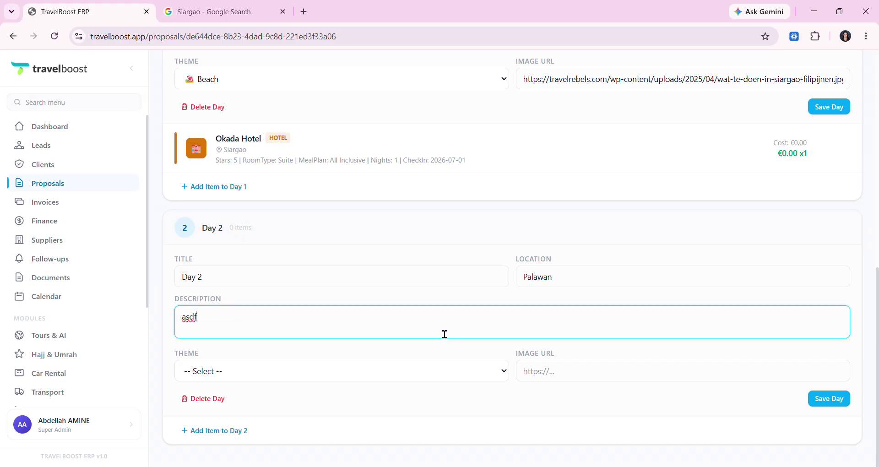
{"action": "key", "text": "ctrl+a"}
{"action": "left_click", "coordinate": [581, 379]}
{"action": "left_click", "coordinate": [544, 276]}
{"action": "double_click", "coordinate": [546, 279]}
{"action": "key", "text": "ctrl+c"}
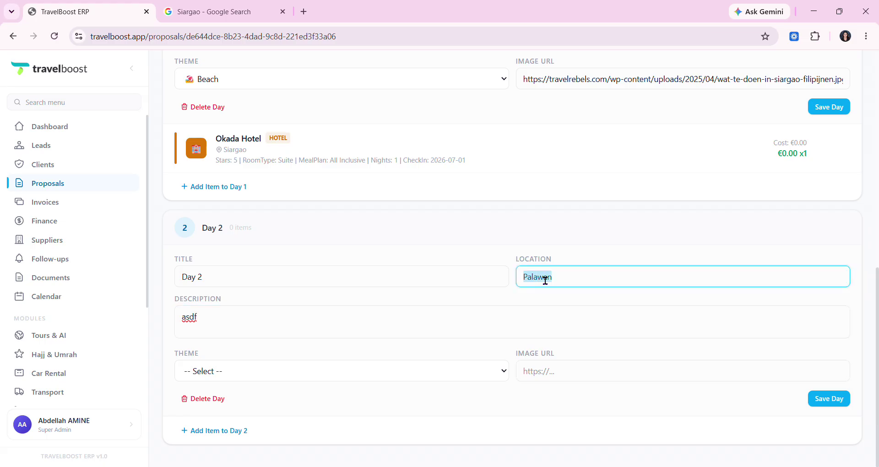
Step: Search Google Images for Palawan and paste a picture's address from the results as Day 2's image URL
{"action": "left_click", "coordinate": [248, 9]}
{"action": "triple_click", "coordinate": [342, 75]}
{"action": "key", "text": "ctrl+v"}
{"action": "key", "text": "Return"}
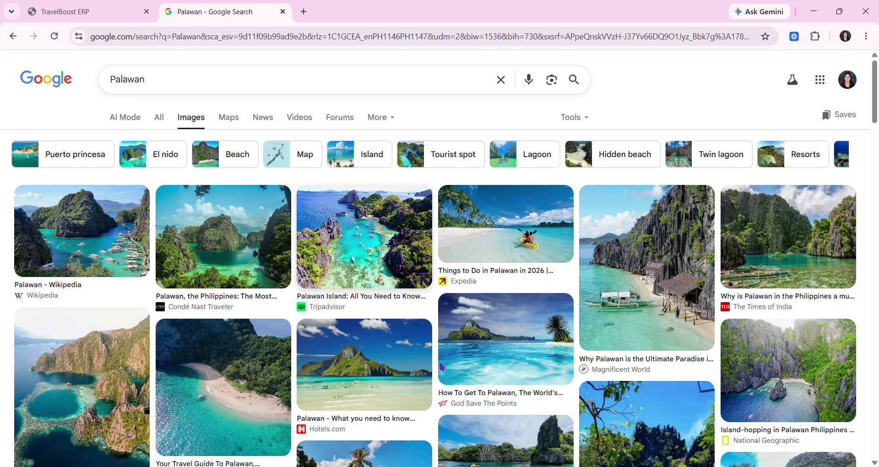
{"action": "key", "text": "ctrl+shift+Tab"}
{"action": "left_click", "coordinate": [588, 375]}
{"action": "key", "text": "ctrl+v"}
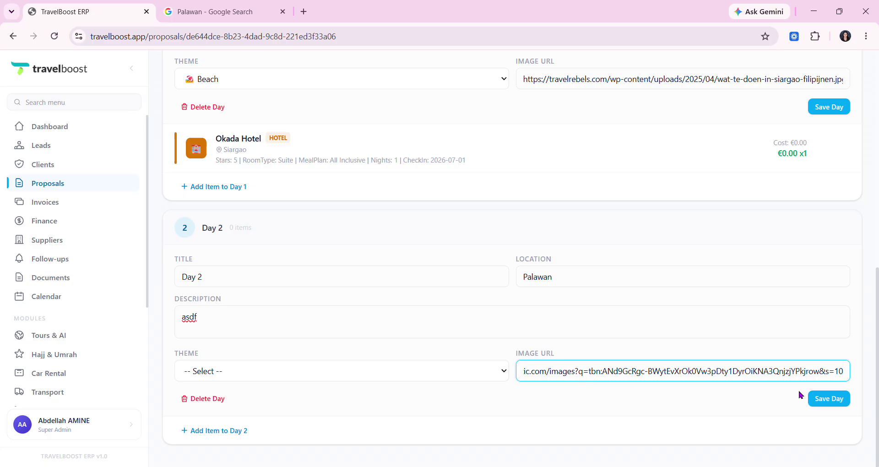
Step: Replace Day 2's description with the About paragraph on Palawan from the Google results and save the day
{"action": "left_click", "coordinate": [387, 329]}
{"action": "key", "text": "ctrl+a"}
{"action": "key", "text": "ctrl+Tab"}
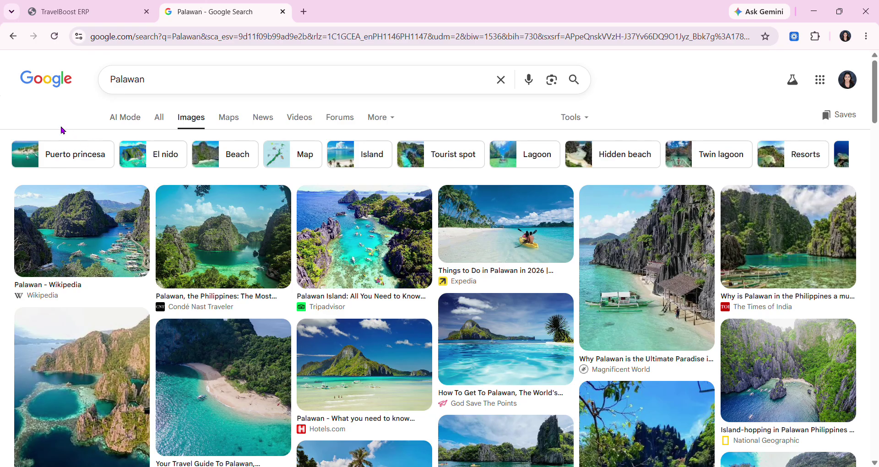
{"action": "left_click", "coordinate": [167, 122]}
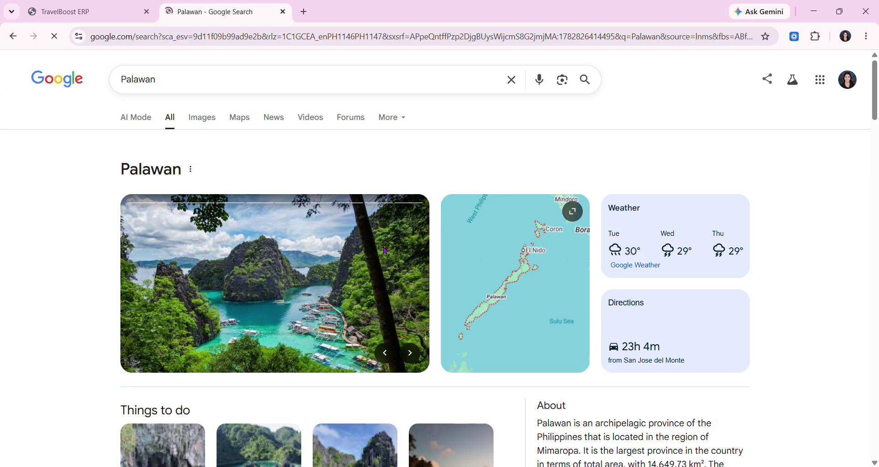
{"action": "scroll", "coordinate": [593, 292], "scroll_direction": "down", "scroll_amount": 3}
{"action": "left_click_drag", "start_coordinate": [549, 257], "coordinate": [667, 266]}
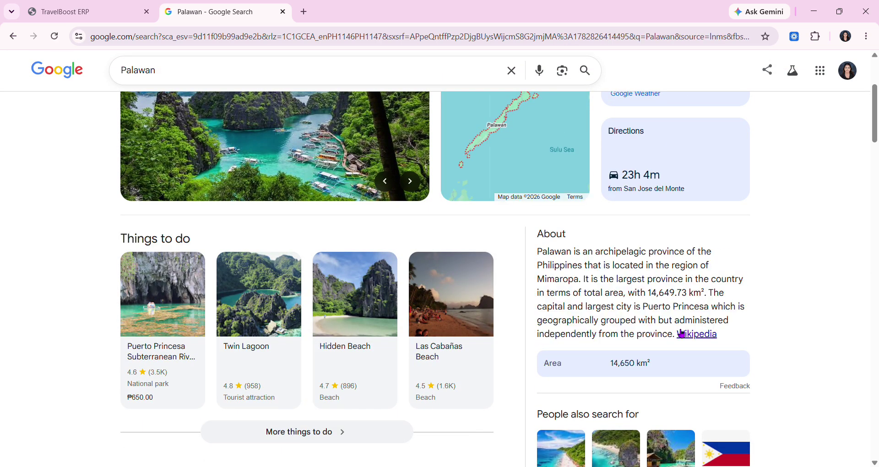
{"action": "left_click_drag", "start_coordinate": [675, 335], "coordinate": [535, 260]}
{"action": "key", "text": "ctrl+c"}
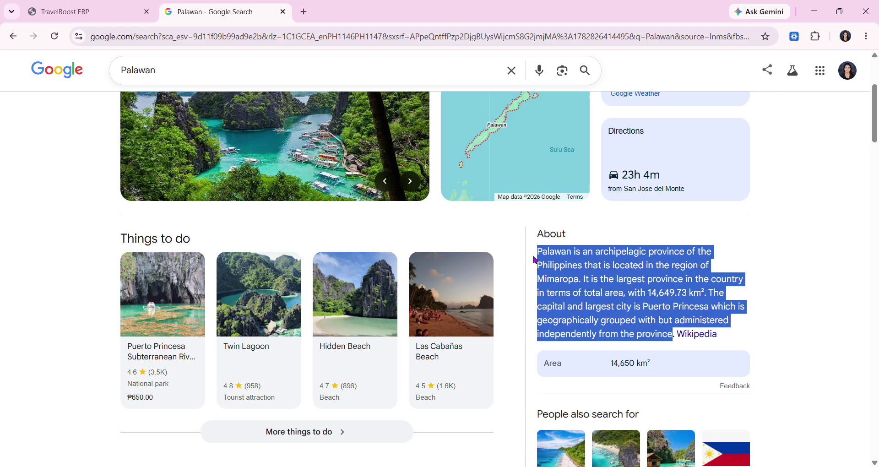
{"action": "left_click", "coordinate": [92, 11]}
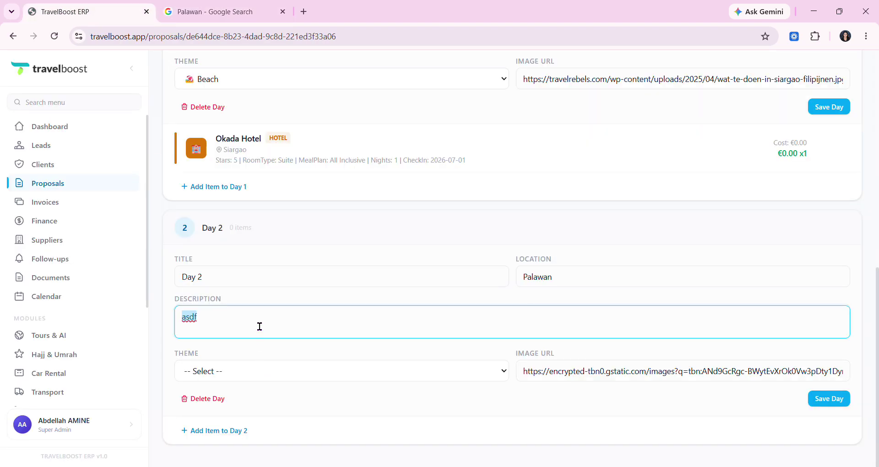
{"action": "key", "text": "ctrl+v"}
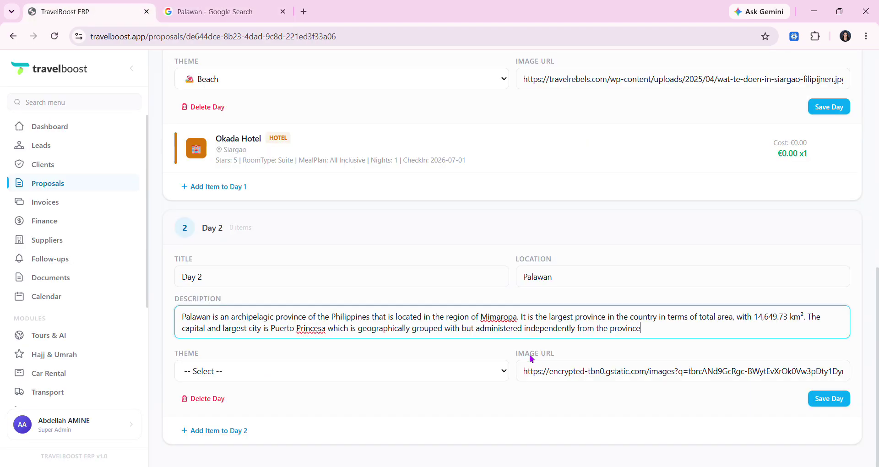
{"action": "left_click", "coordinate": [830, 404]}
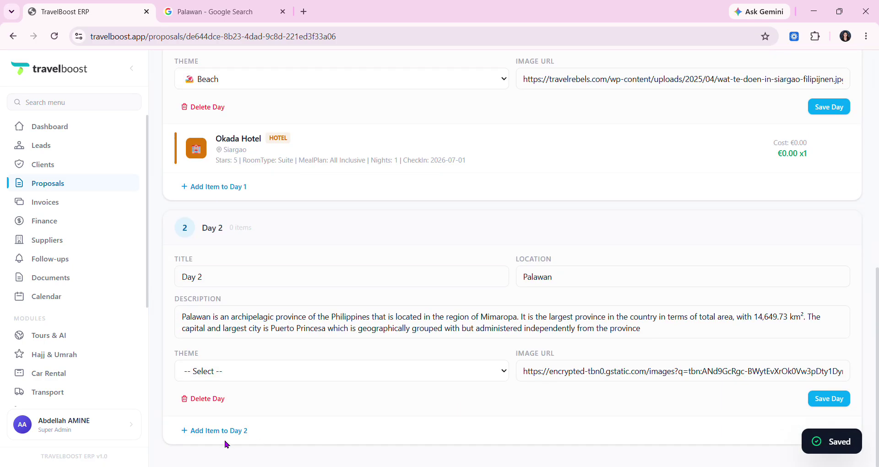
Step: Start an Activity item for Day 2 named Snorkling with Beach Area as its location
{"action": "left_click", "coordinate": [209, 433]}
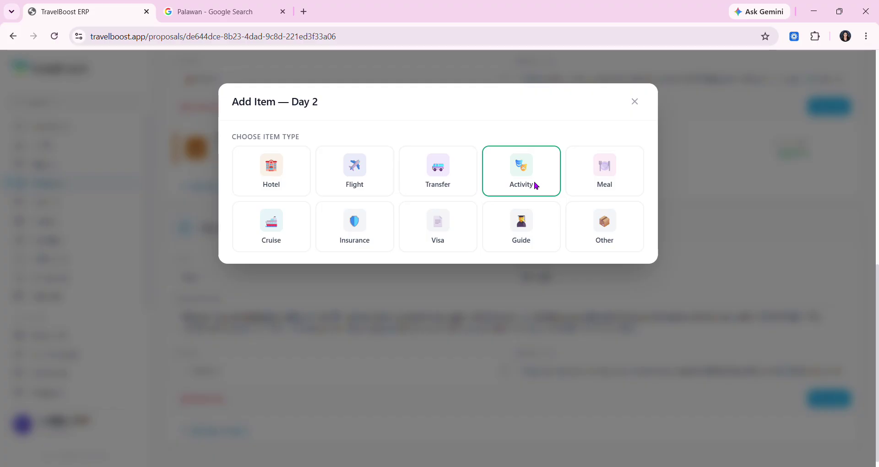
{"action": "left_click", "coordinate": [522, 174]}
{"action": "left_click", "coordinate": [395, 212]}
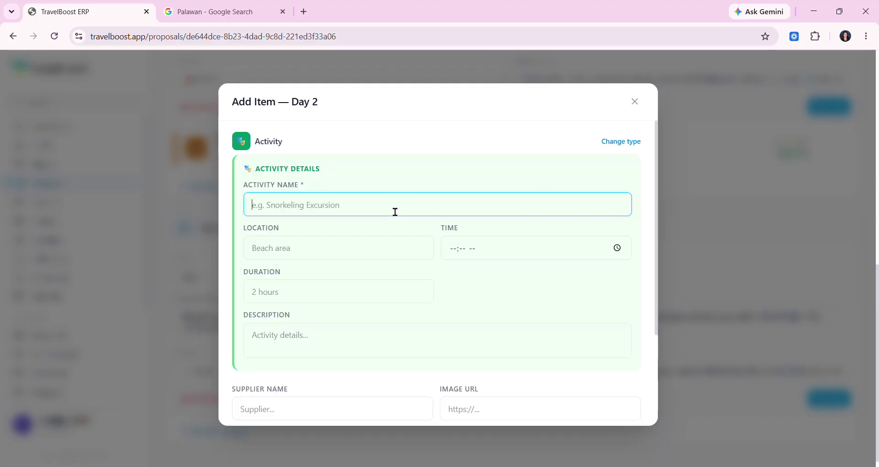
{"action": "type", "text": "Snork"}
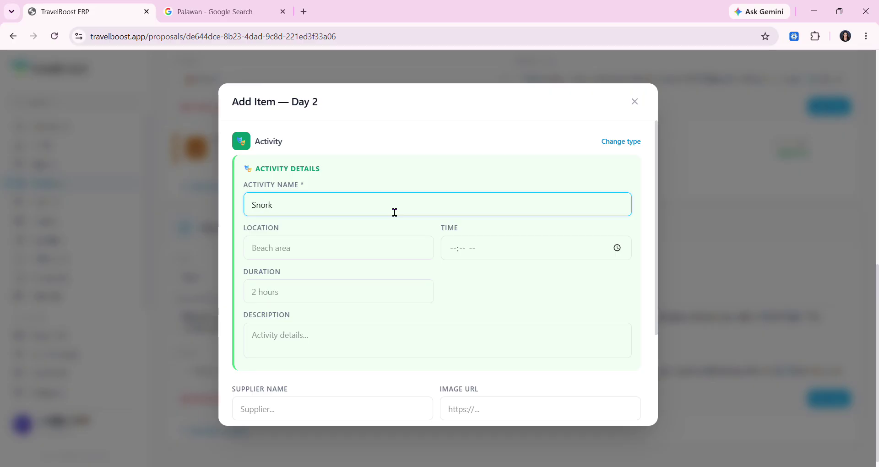
{"action": "type", "text": "ling"}
{"action": "left_click", "coordinate": [361, 249]}
{"action": "type", "text": "ea"}
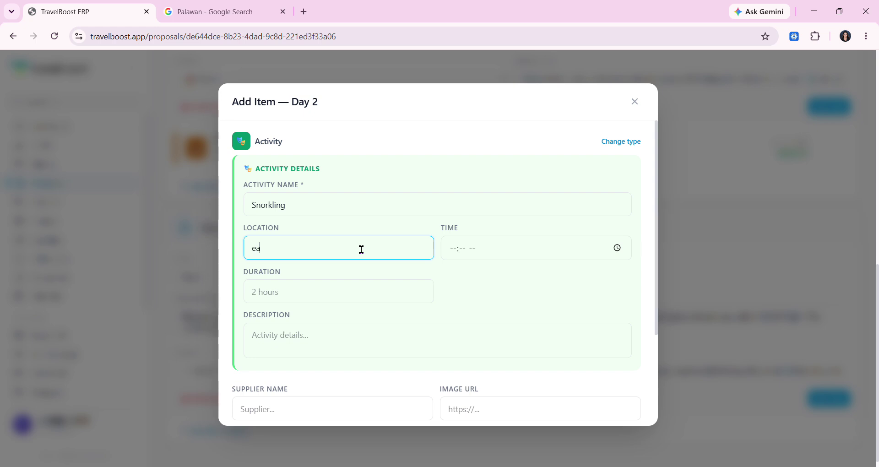
{"action": "key", "text": "BackSpace"}
{"action": "type", "text": "Beach Area"}
Step: Set the Snorkling activity's time to 07:30 am and its duration to 1 hour
{"action": "left_click", "coordinate": [483, 243]}
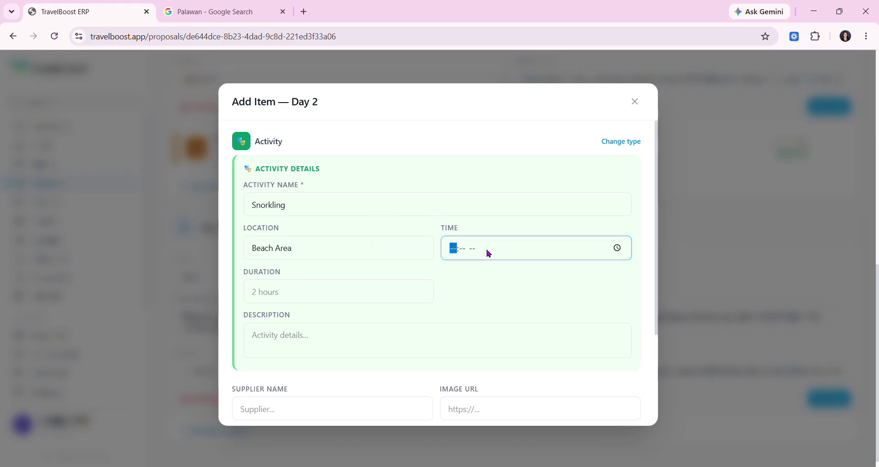
{"action": "left_click", "coordinate": [616, 251]}
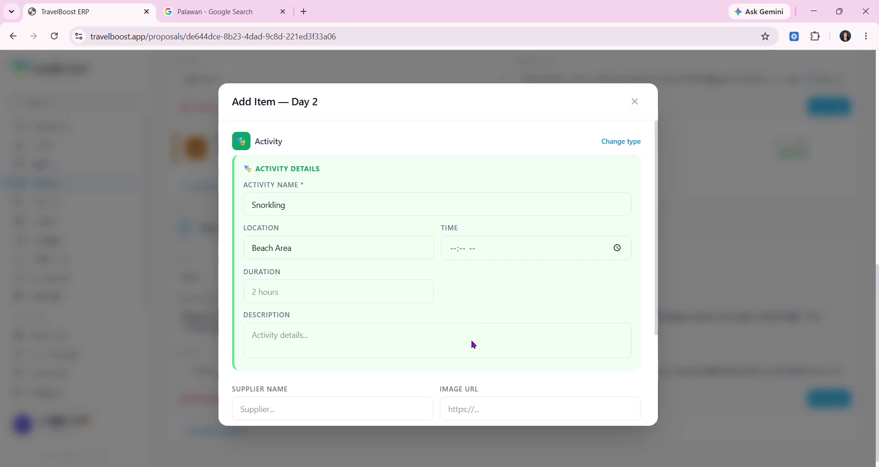
{"action": "type", "text": "0934am"}
{"action": "type", "text": "07:"}
{"action": "type", "text": "30 am"}
{"action": "left_click", "coordinate": [433, 300]}
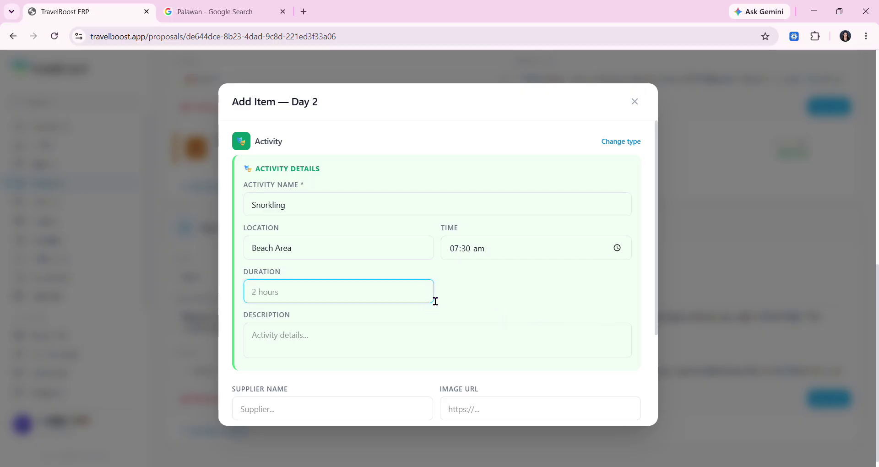
{"action": "type", "text": "1 hour"}
Step: Enter asddf as the activity's description and s as supplier name, leave the image URL empty, and add the item
{"action": "left_click", "coordinate": [395, 336]}
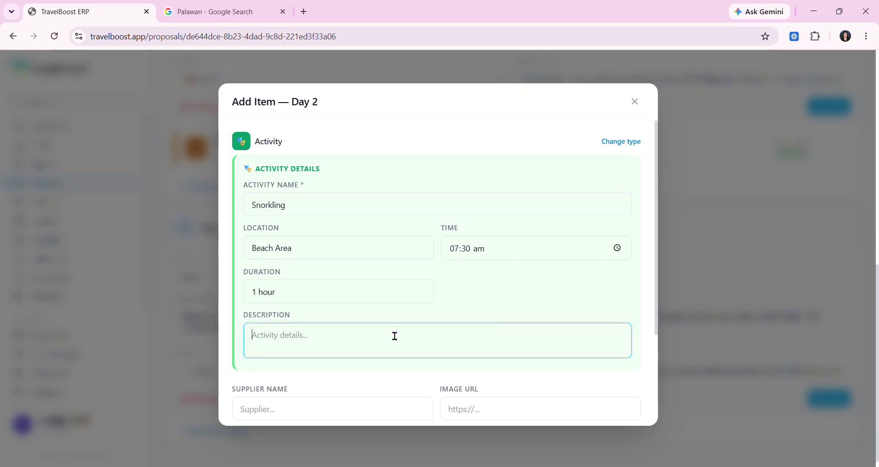
{"action": "type", "text": "asddf"}
{"action": "scroll", "coordinate": [395, 336], "scroll_direction": "down", "scroll_amount": 3}
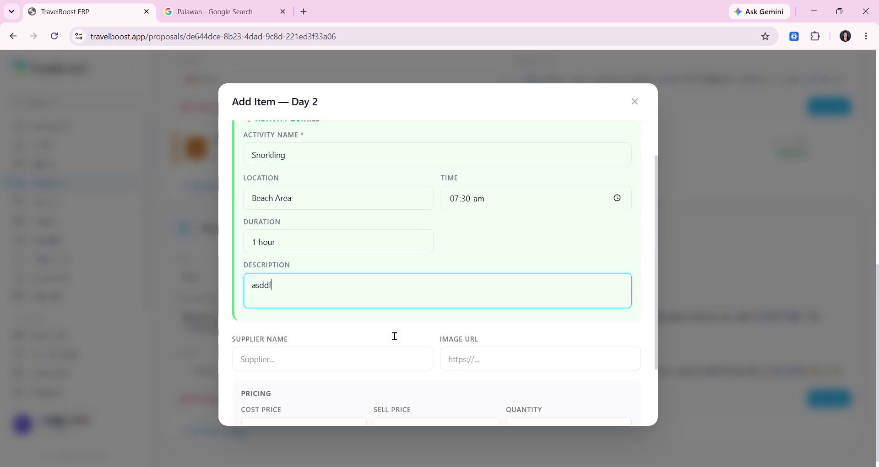
{"action": "left_click", "coordinate": [365, 285]}
{"action": "type", "text": "s"}
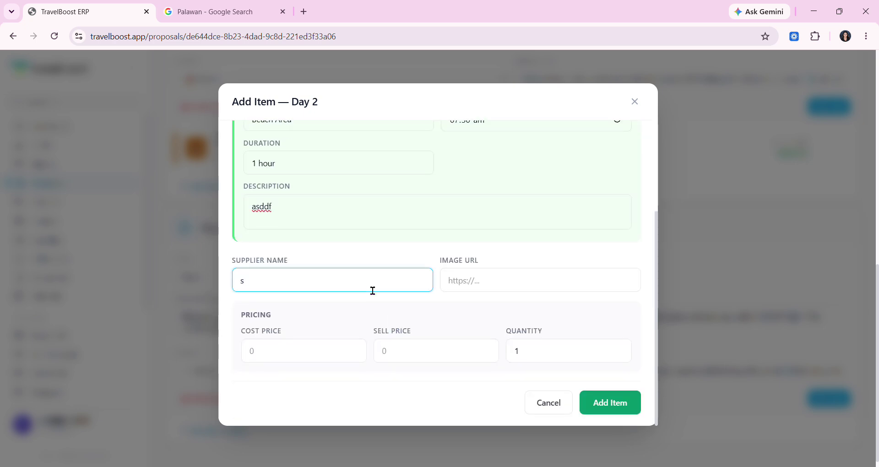
{"action": "left_click", "coordinate": [535, 288]}
{"action": "left_click", "coordinate": [606, 410]}
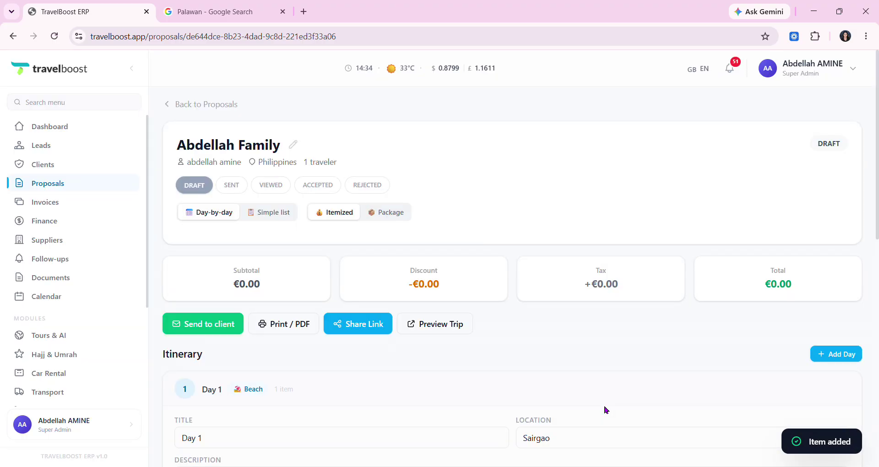
Step: Check the Snorkling activity listed under Day 2 and save the Day 2 details
{"action": "scroll", "coordinate": [604, 410], "scroll_direction": "down", "scroll_amount": 5}
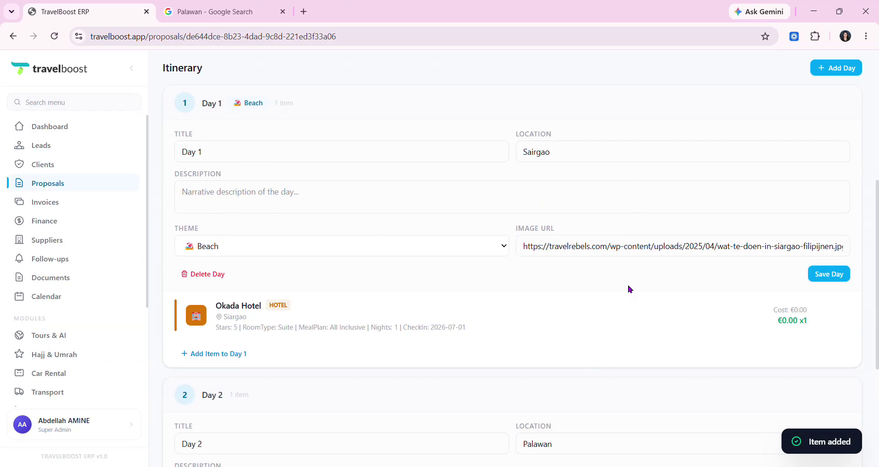
{"action": "scroll", "coordinate": [630, 289], "scroll_direction": "down", "scroll_amount": 4}
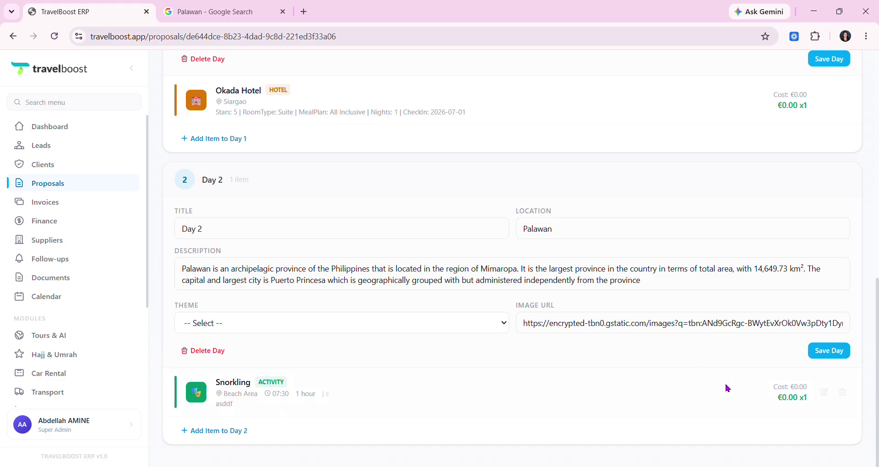
{"action": "scroll", "coordinate": [718, 348], "scroll_direction": "up", "scroll_amount": 2}
{"action": "scroll", "coordinate": [718, 348], "scroll_direction": "down", "scroll_amount": 2}
{"action": "left_click", "coordinate": [838, 351]}
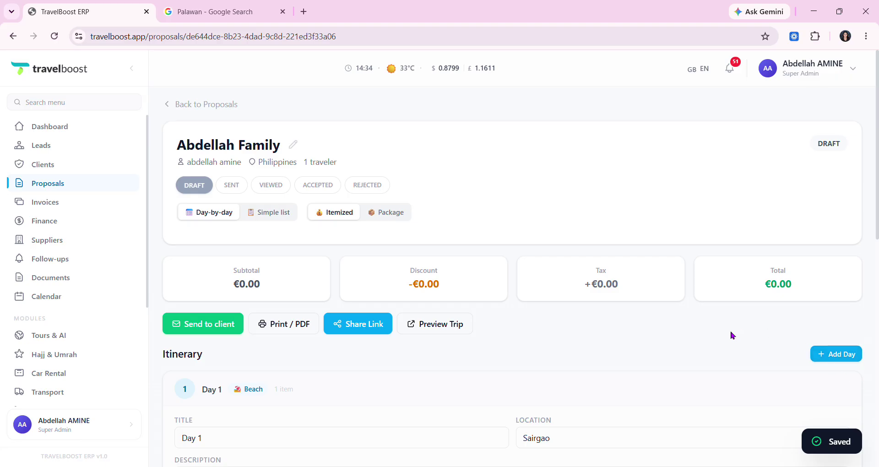
{"action": "scroll", "coordinate": [730, 333], "scroll_direction": "down", "scroll_amount": 8}
Step: Add a third day to the itinerary, keeping the title Day 3 and entering Boracay as its location
{"action": "scroll", "coordinate": [748, 356], "scroll_direction": "up", "scroll_amount": 9}
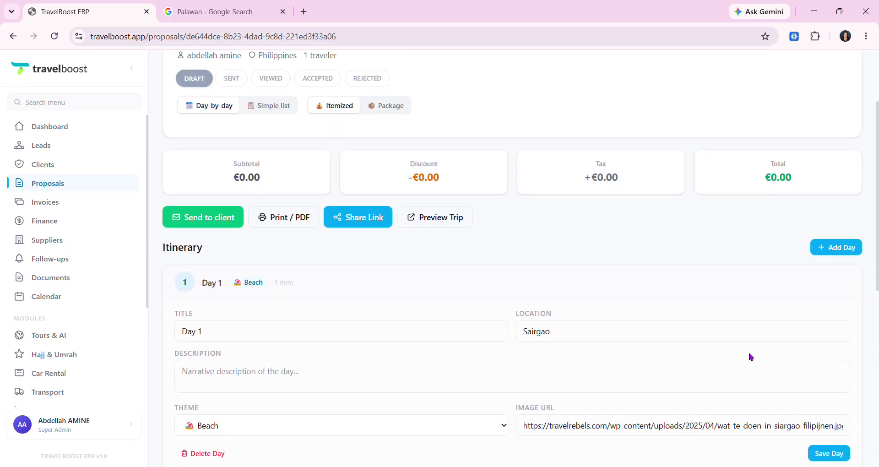
{"action": "left_click", "coordinate": [849, 252]}
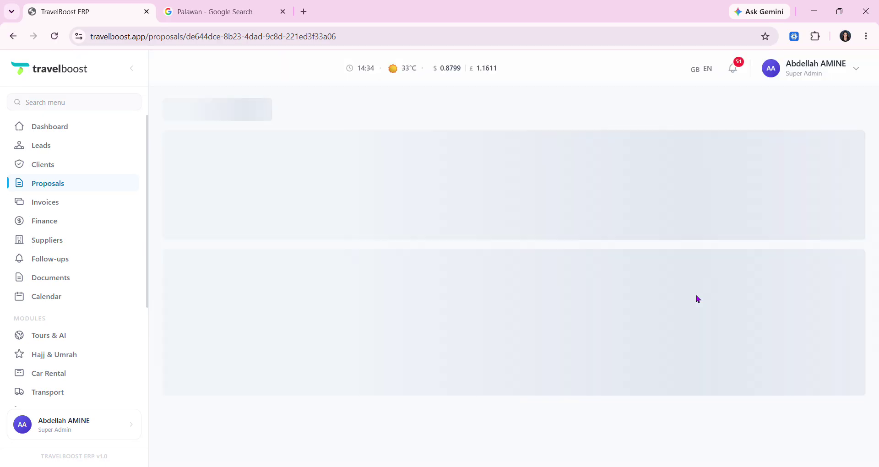
{"action": "scroll", "coordinate": [627, 310], "scroll_direction": "down", "scroll_amount": 15}
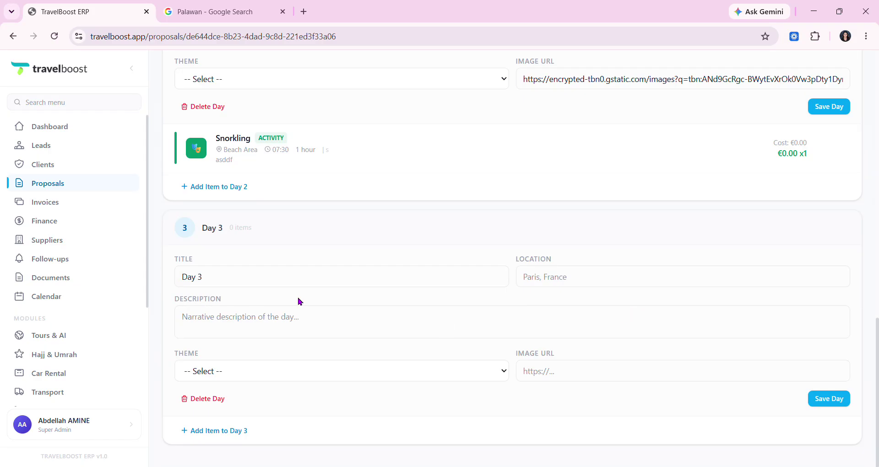
{"action": "left_click", "coordinate": [642, 289]}
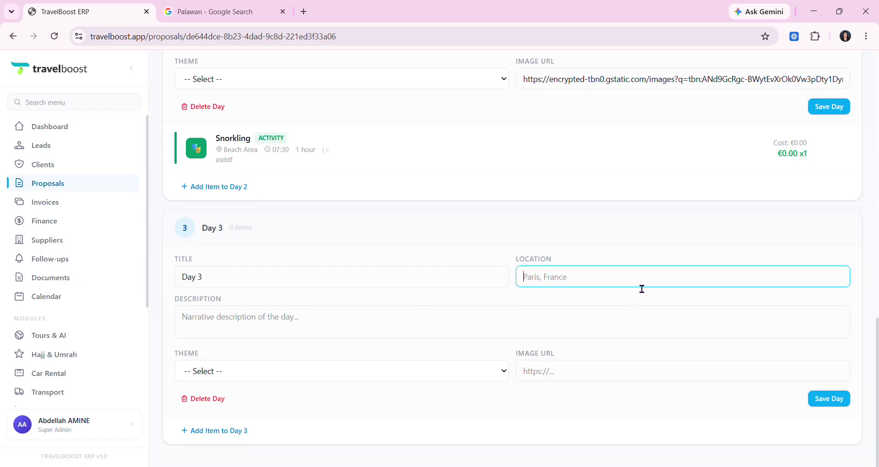
{"action": "type", "text": "Boracay"}
Step: Search Google for Boracay and paste the AI Overview's opening paragraph as Day 3's description
{"action": "double_click", "coordinate": [564, 282]}
{"action": "key", "text": "ctrl+c"}
{"action": "left_click", "coordinate": [219, 11]}
{"action": "triple_click", "coordinate": [283, 74]}
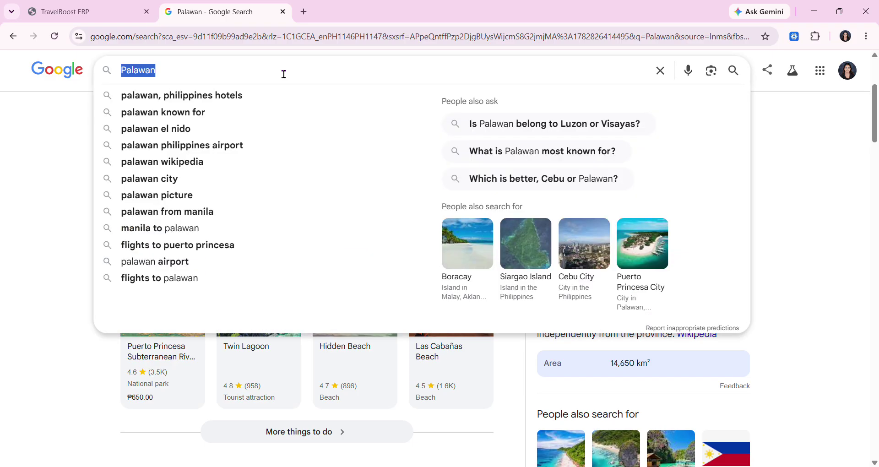
{"action": "key", "text": "ctrl+v"}
{"action": "key", "text": "Return"}
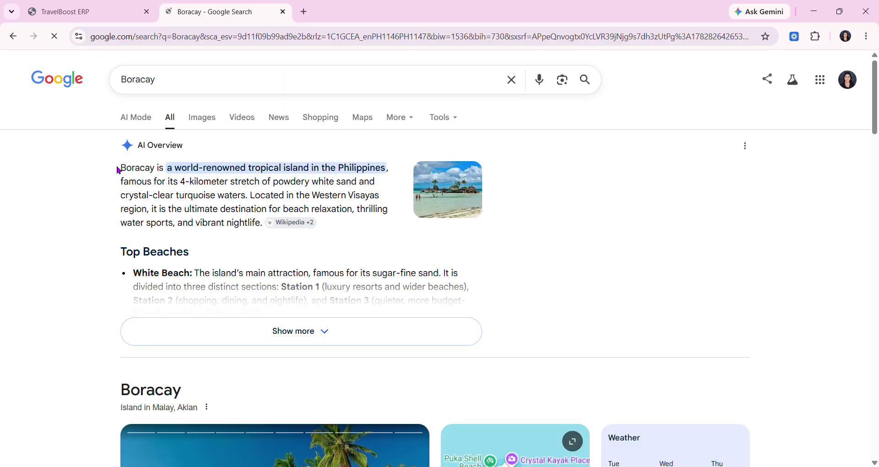
{"action": "left_click_drag", "start_coordinate": [130, 173], "coordinate": [270, 221]}
{"action": "key", "text": "ctrl+c"}
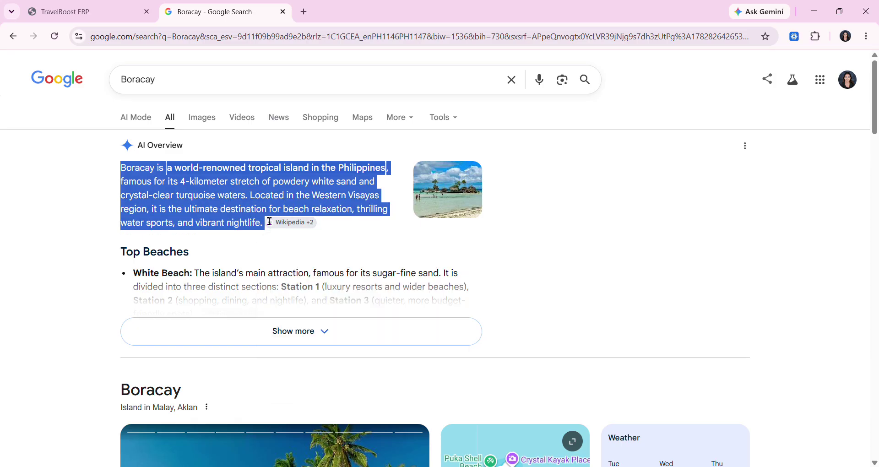
{"action": "key", "text": "ctrl+shift+Tab"}
{"action": "left_click", "coordinate": [321, 325]}
{"action": "key", "text": "ctrl+v"}
Step: Paste a Boracay picture's address from the Google results as Day 3's image URL and save the day
{"action": "left_click", "coordinate": [236, 12]}
{"action": "left_click", "coordinate": [117, 7]}
{"action": "left_click", "coordinate": [612, 378]}
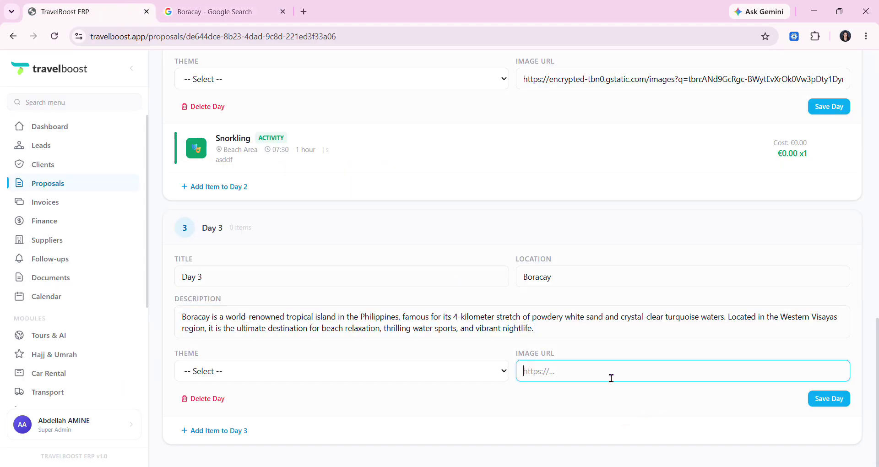
{"action": "key", "text": "ctrl+v"}
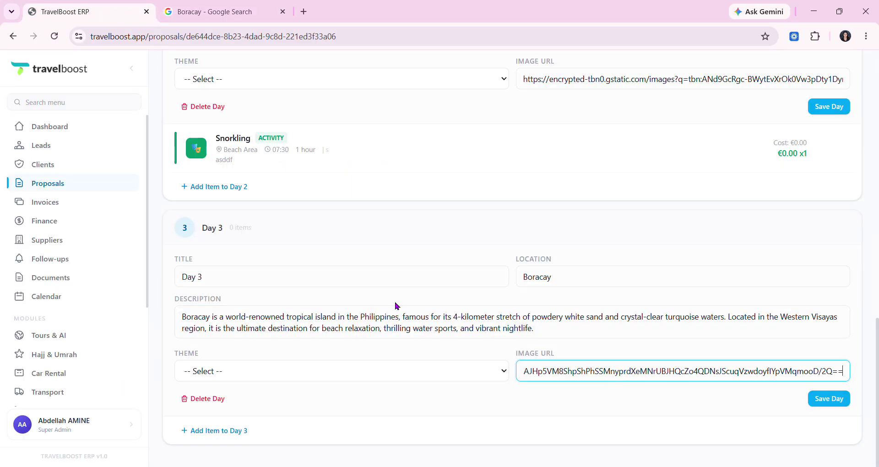
{"action": "left_click", "coordinate": [833, 403]}
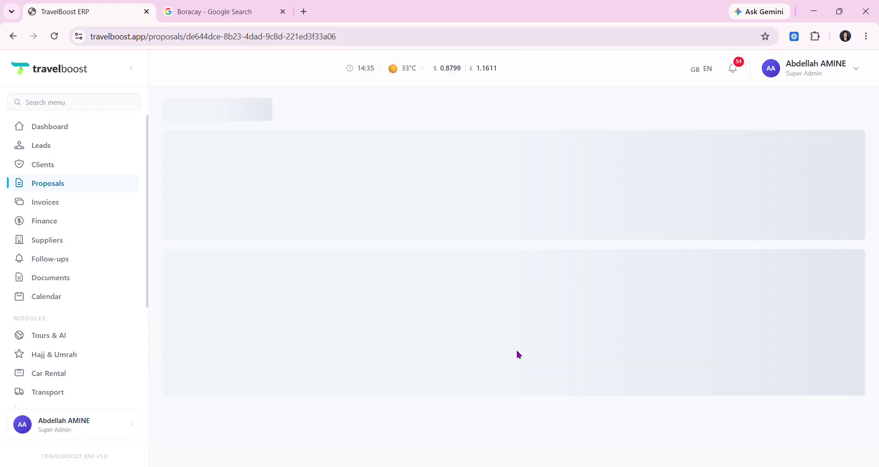
Step: Add a fourth day to the itinerary, keeping the title Day 4 and entering Cebu as its location
{"action": "scroll", "coordinate": [321, 348], "scroll_direction": "down", "scroll_amount": 5}
{"action": "scroll", "coordinate": [324, 343], "scroll_direction": "down", "scroll_amount": 6}
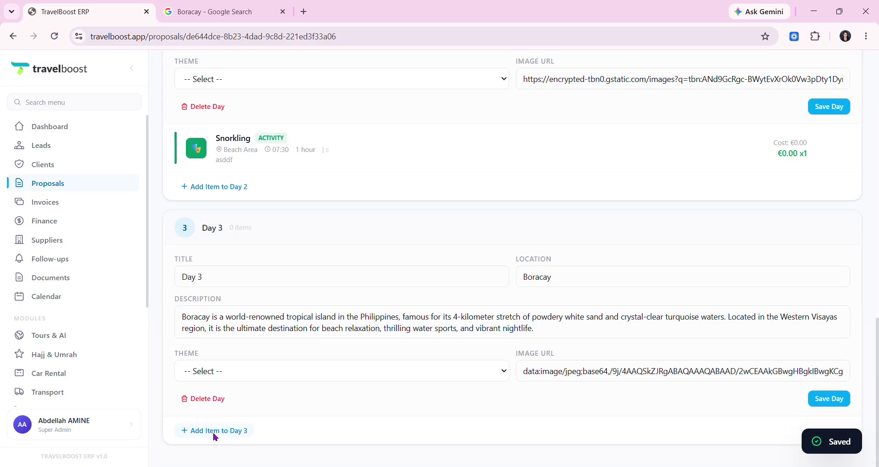
{"action": "scroll", "coordinate": [828, 310], "scroll_direction": "up", "scroll_amount": 1}
{"action": "scroll", "coordinate": [828, 310], "scroll_direction": "up", "scroll_amount": 10}
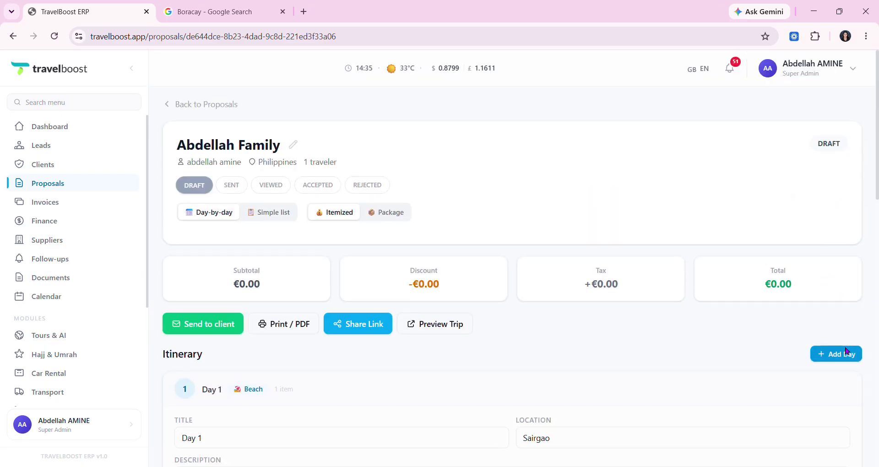
{"action": "left_click", "coordinate": [847, 352]}
{"action": "scroll", "coordinate": [591, 259], "scroll_direction": "down", "scroll_amount": 15}
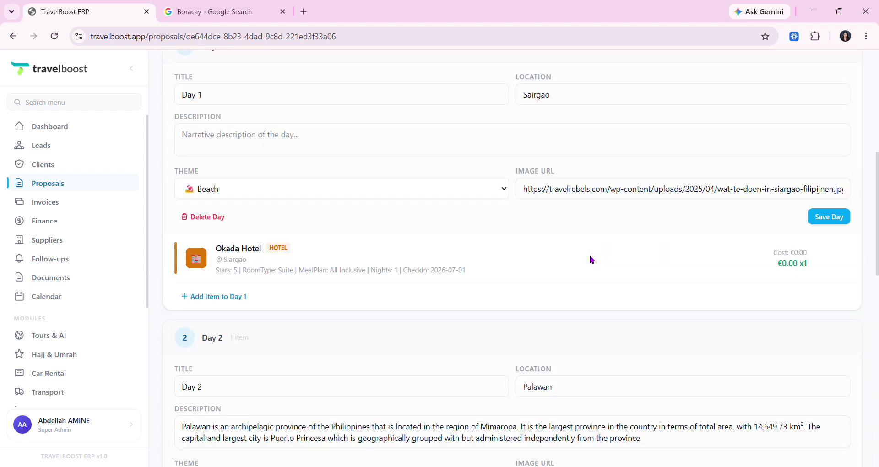
{"action": "scroll", "coordinate": [592, 259], "scroll_direction": "down", "scroll_amount": 3}
{"action": "left_click", "coordinate": [603, 276]}
{"action": "type", "text": "Cebu"}
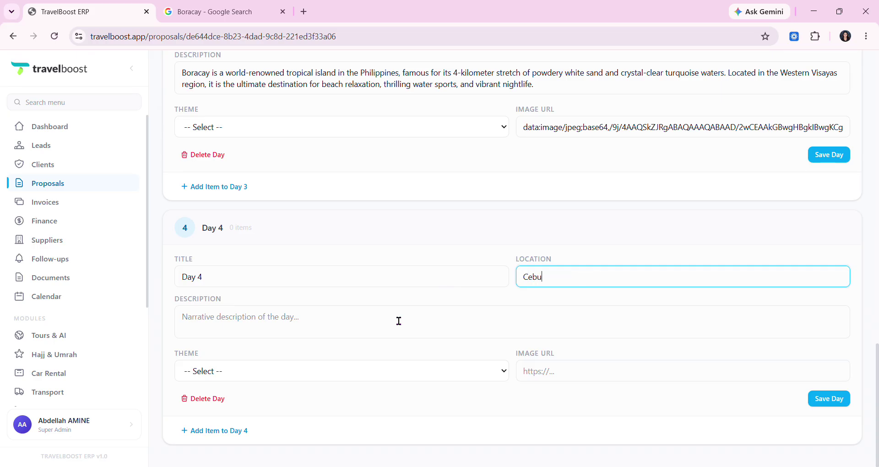
Step: Search Google for Cebu to look for Day 4's description
{"action": "left_click", "coordinate": [399, 322]}
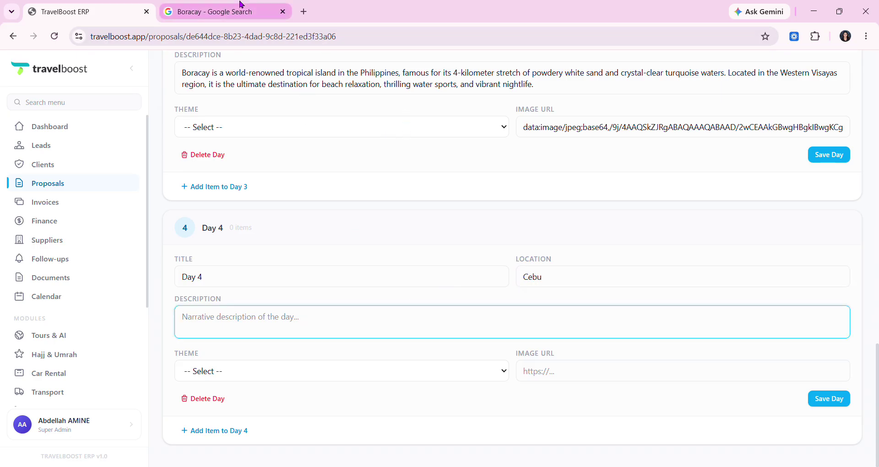
{"action": "left_click", "coordinate": [275, 9]}
{"action": "double_click", "coordinate": [291, 84]}
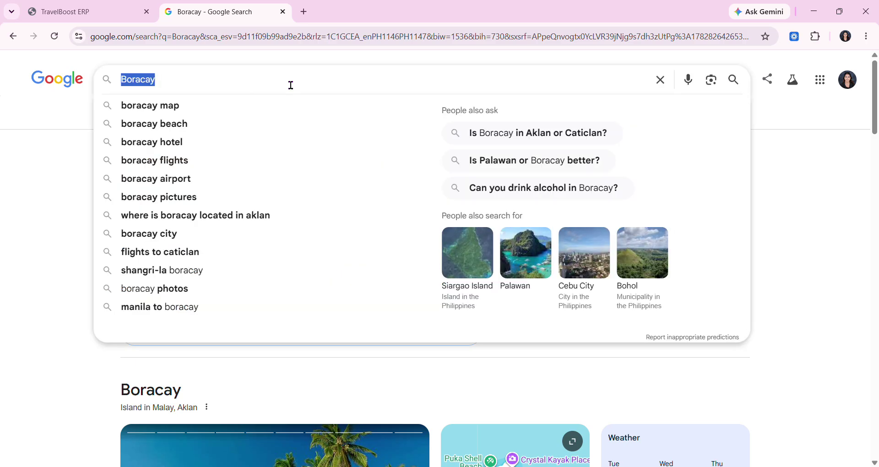
{"action": "type", "text": "Cebu"}
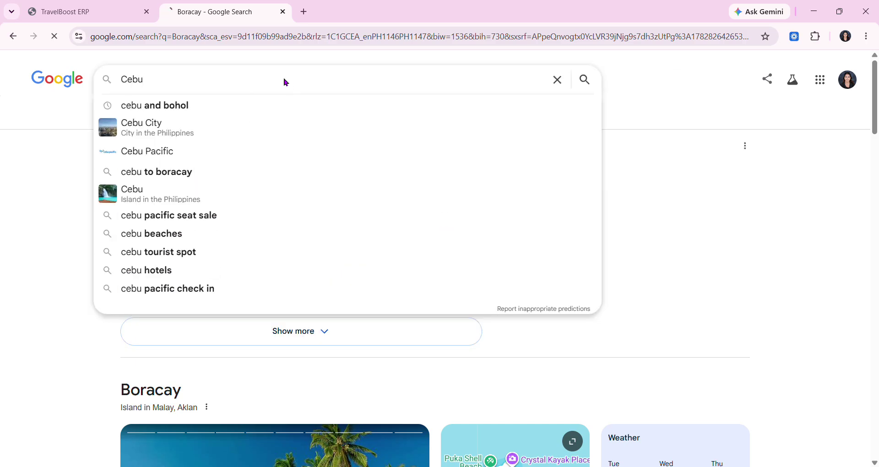
{"action": "key", "text": "Return"}
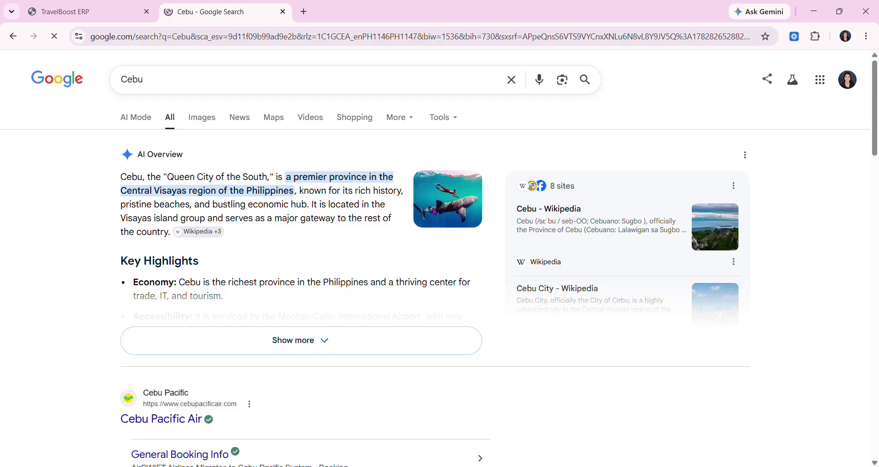
Step: Back in the TravelBoost proposal, paste the copied image address as Day 4's image URL, enter asdf as its description and save the day
{"action": "left_click", "coordinate": [82, 11]}
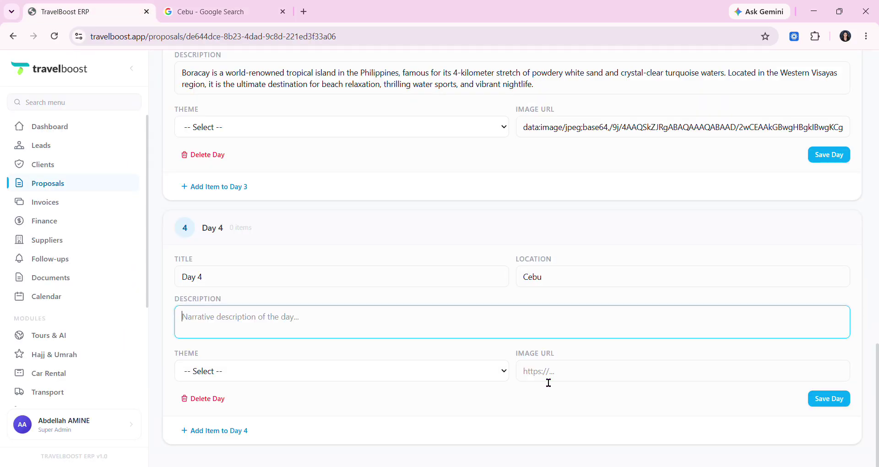
{"action": "left_click", "coordinate": [601, 378]}
{"action": "key", "text": "ctrl+v"}
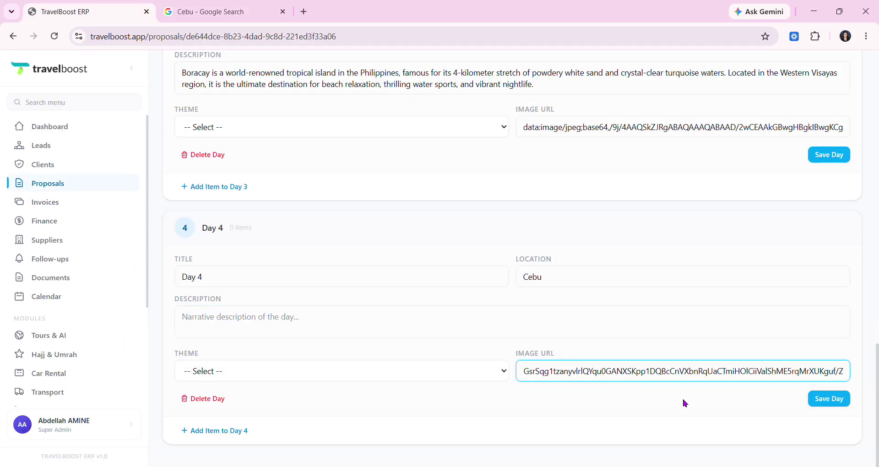
{"action": "left_click", "coordinate": [408, 322]}
{"action": "type", "text": "asdf"}
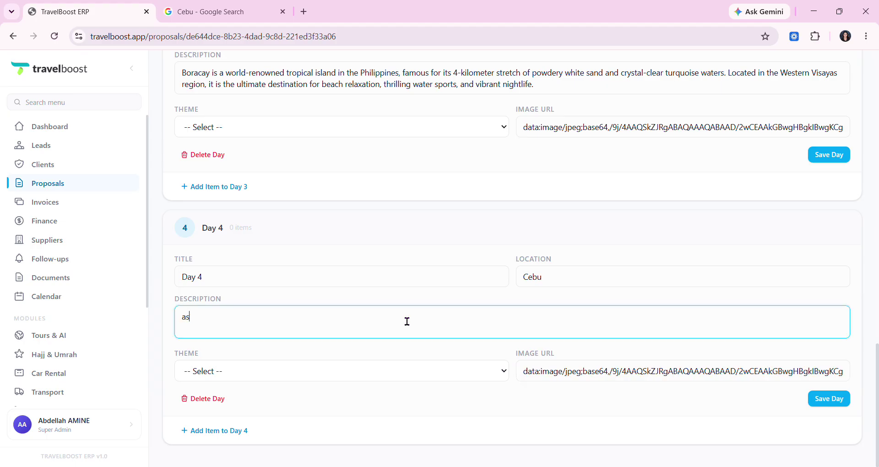
{"action": "left_click", "coordinate": [829, 398]}
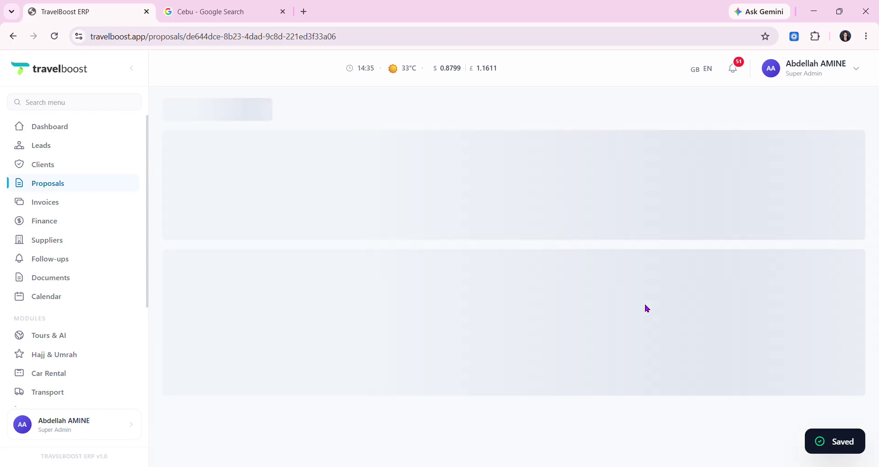
Step: Add a fifth day to the itinerary, keeping the title Day 5 and entering Batanes as its location
{"action": "scroll", "coordinate": [646, 305], "scroll_direction": "down", "scroll_amount": 15}
{"action": "scroll", "coordinate": [645, 306], "scroll_direction": "down", "scroll_amount": 15}
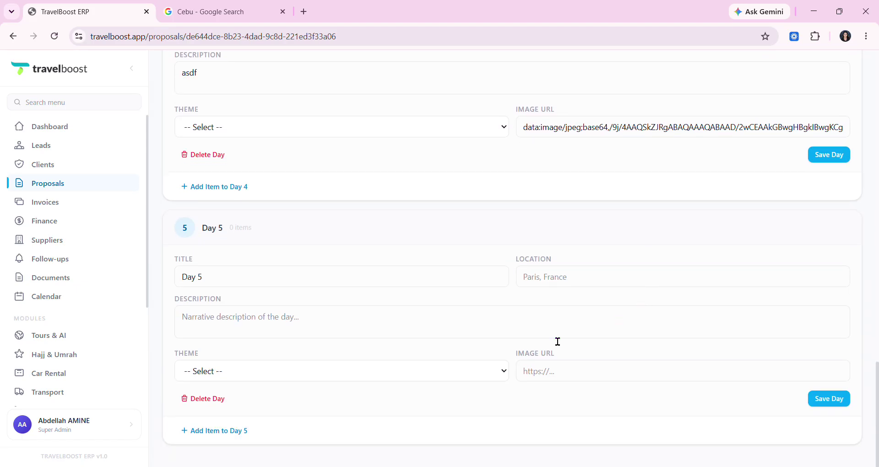
{"action": "left_click", "coordinate": [591, 280]}
{"action": "type", "text": "Baten"}
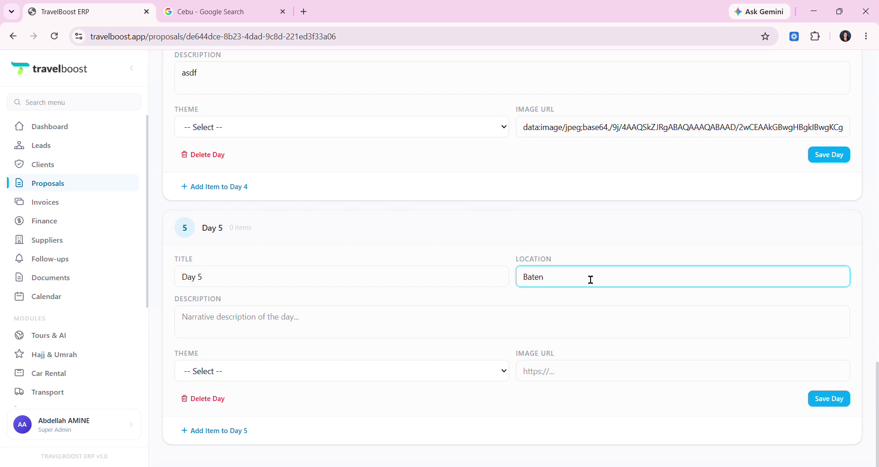
Step: Copy Day 5's location and search Google for Batanes
{"action": "key", "text": "ctrl+a"}
{"action": "key", "text": "ctrl+c"}
{"action": "left_click", "coordinate": [220, 11]}
{"action": "left_click", "coordinate": [249, 81]}
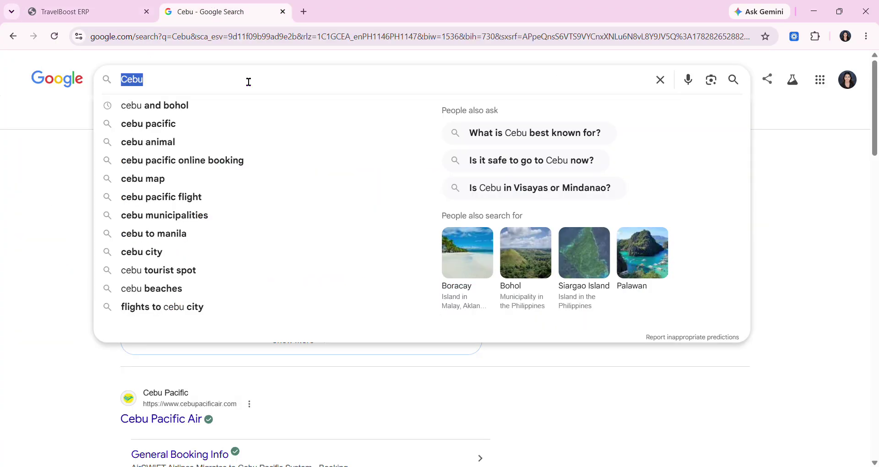
{"action": "key", "text": "ctrl+v"}
{"action": "left_click", "coordinate": [218, 112]}
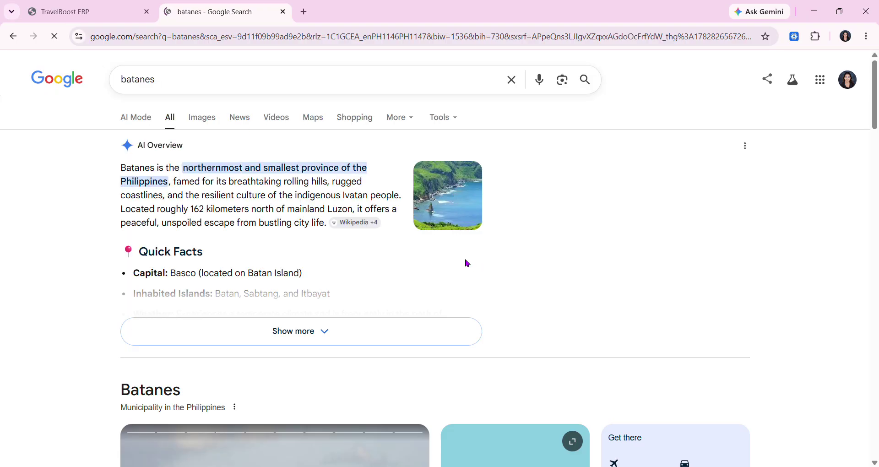
Step: In the TravelBoost proposal, paste the image address into Day 5, enter asd as its description, set the theme to Free Day and save the day
{"action": "left_click", "coordinate": [87, 11]}
{"action": "left_click", "coordinate": [600, 380]}
{"action": "key", "text": "ctrl+v"}
{"action": "left_click", "coordinate": [263, 322]}
{"action": "type", "text": "asd"}
{"action": "left_click", "coordinate": [249, 370]}
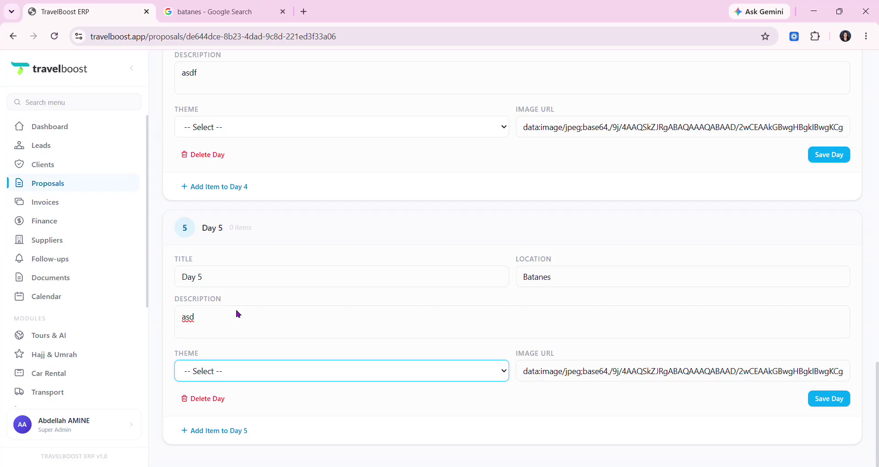
{"action": "left_click", "coordinate": [420, 362]}
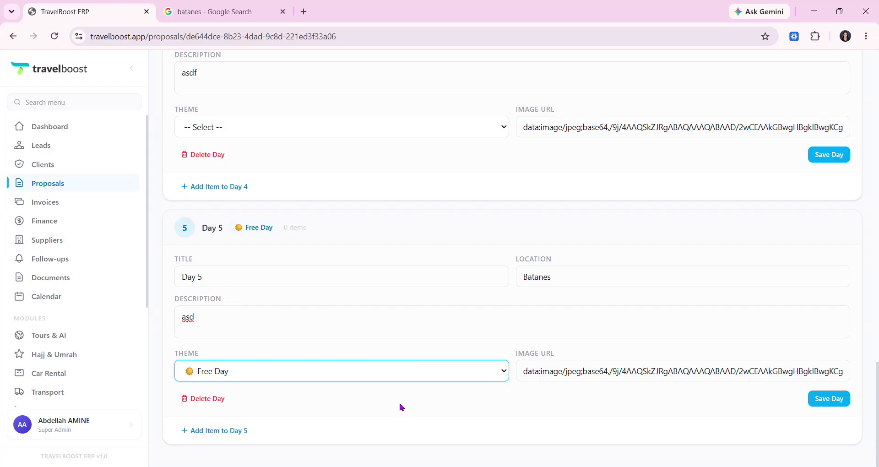
{"action": "left_click", "coordinate": [829, 399]}
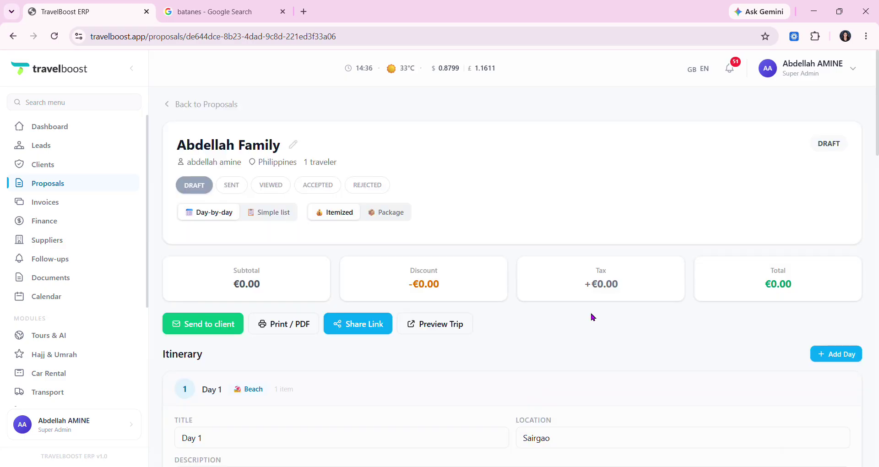
Step: Correct the spelling of Day 1's location to Siargao
{"action": "scroll", "coordinate": [593, 317], "scroll_direction": "down", "scroll_amount": 4}
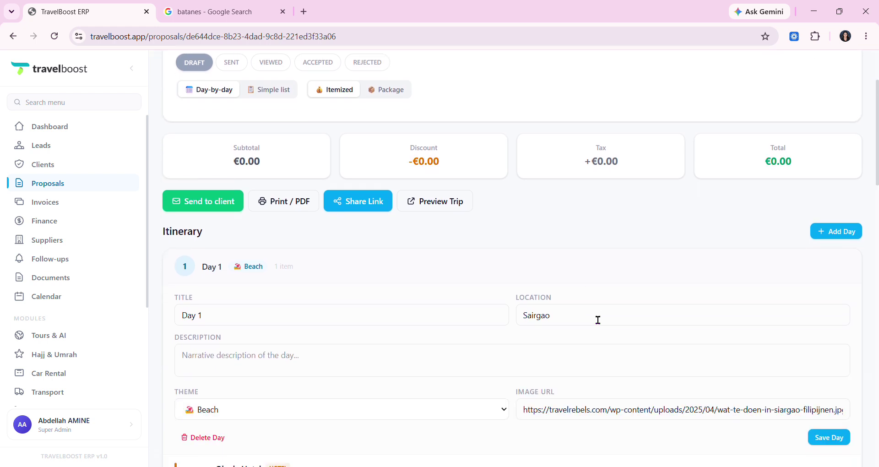
{"action": "left_click_drag", "start_coordinate": [566, 274], "coordinate": [516, 273]}
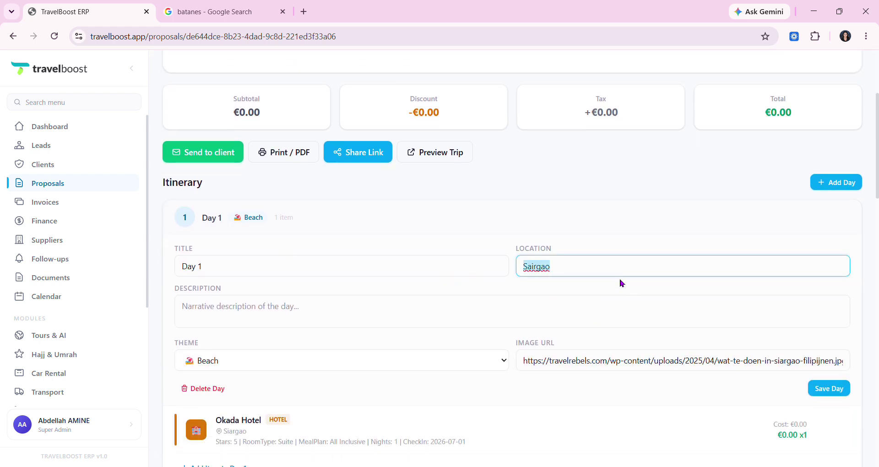
{"action": "type", "text": "Si"}
Step: Review the itinerary's first three days, checking each day's location and the items listed under Day 1 and Day 2
{"action": "scroll", "coordinate": [611, 275], "scroll_direction": "down", "scroll_amount": 6}
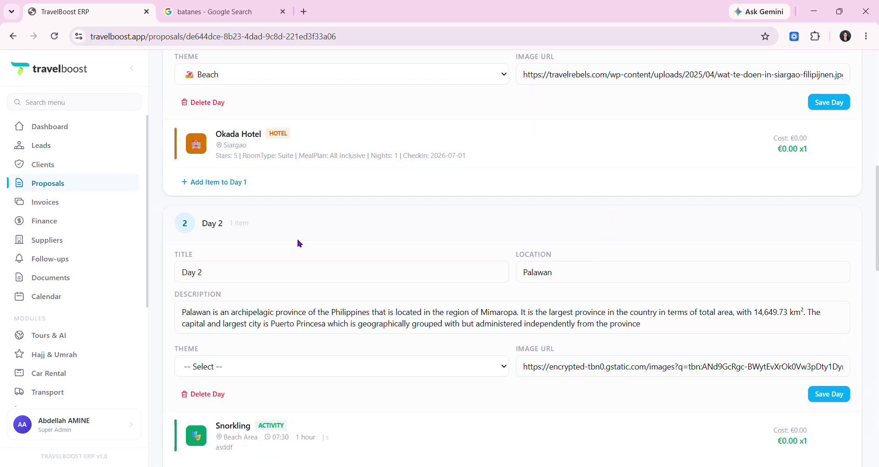
{"action": "scroll", "coordinate": [301, 248], "scroll_direction": "up", "scroll_amount": 2}
{"action": "scroll", "coordinate": [269, 309], "scroll_direction": "up", "scroll_amount": 1}
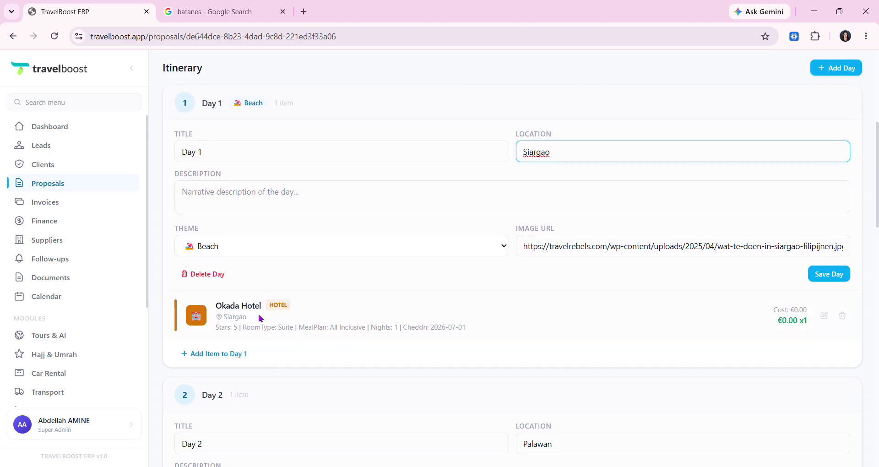
{"action": "left_click_drag", "start_coordinate": [239, 319], "coordinate": [224, 317]}
{"action": "scroll", "coordinate": [294, 321], "scroll_direction": "down", "scroll_amount": 3}
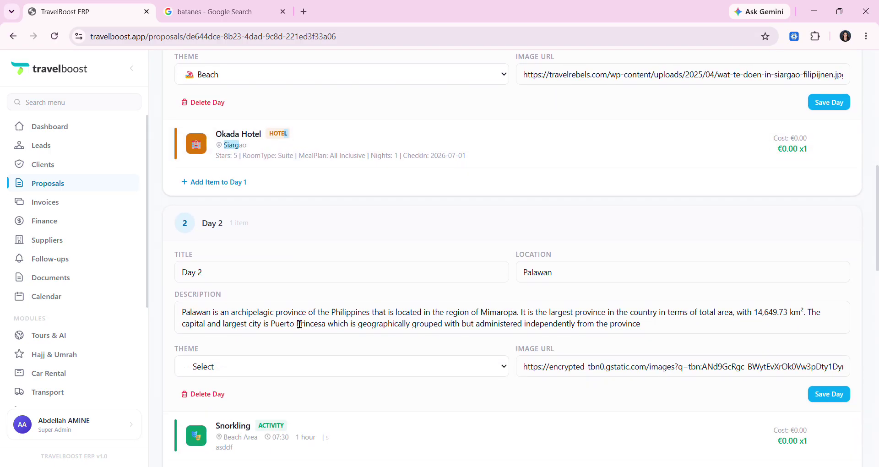
{"action": "left_click", "coordinate": [544, 277]}
{"action": "scroll", "coordinate": [530, 316], "scroll_direction": "down", "scroll_amount": 4}
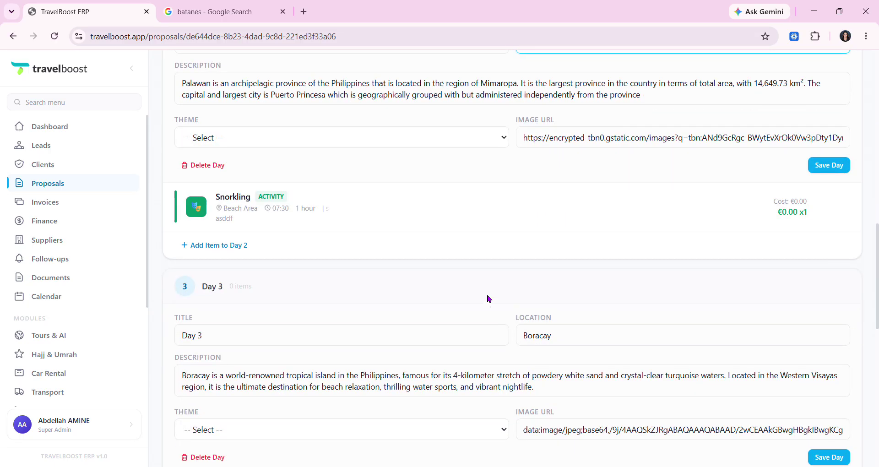
{"action": "scroll", "coordinate": [444, 259], "scroll_direction": "down", "scroll_amount": 3}
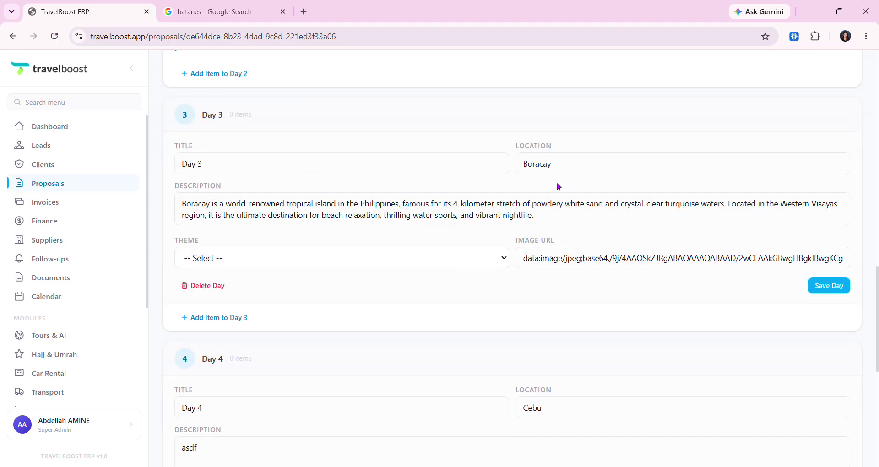
Step: Add a cruise item named Boracay to Day 3, leaving the port, duration and prices empty and the quantity at 1
{"action": "scroll", "coordinate": [566, 271], "scroll_direction": "down", "scroll_amount": 1}
{"action": "left_click", "coordinate": [235, 262]}
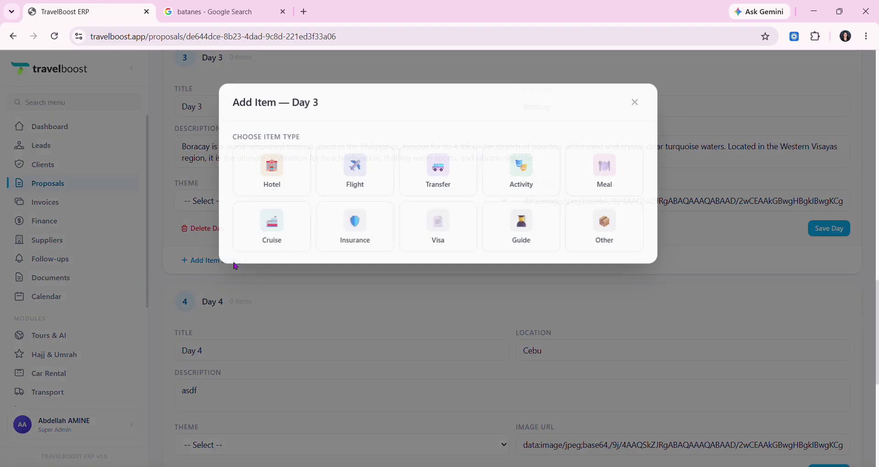
{"action": "left_click", "coordinate": [290, 242]}
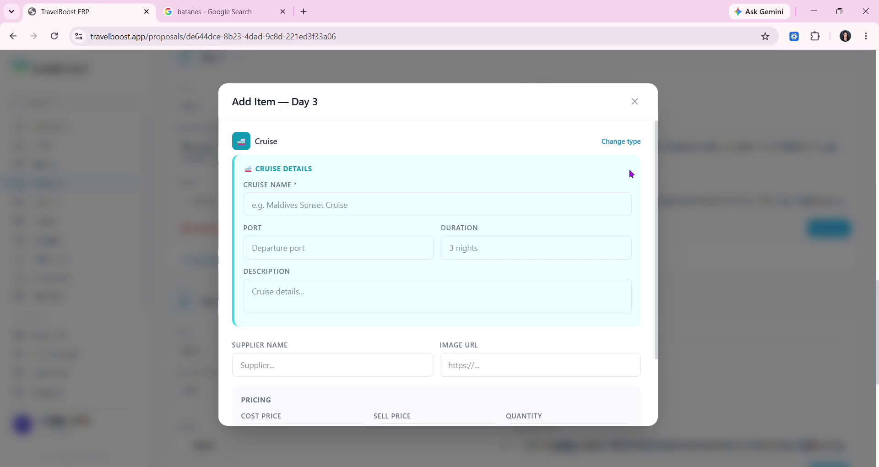
{"action": "scroll", "coordinate": [599, 420], "scroll_direction": "down", "scroll_amount": 2}
{"action": "left_click", "coordinate": [595, 404]}
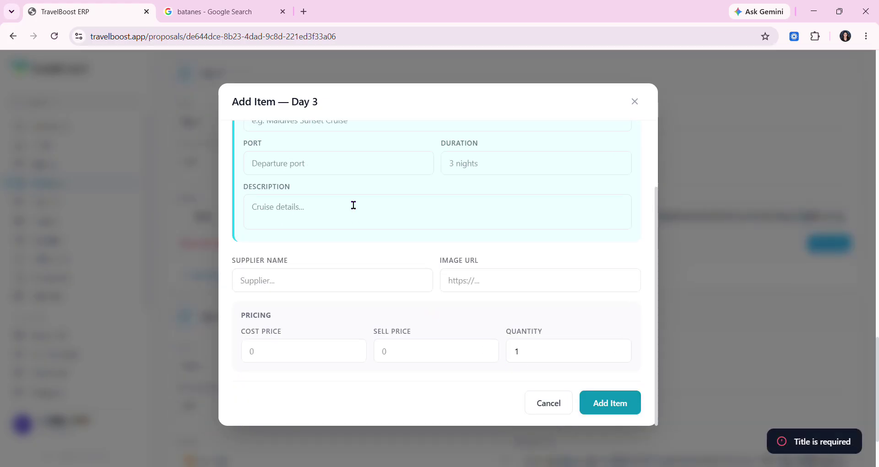
{"action": "scroll", "coordinate": [357, 220], "scroll_direction": "up", "scroll_amount": 2}
{"action": "left_click", "coordinate": [370, 204]}
{"action": "type", "text": "Boa"}
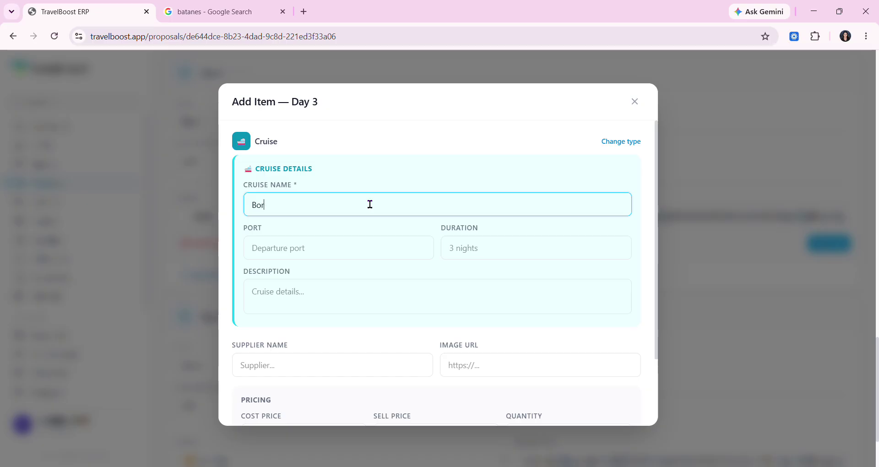
{"action": "left_click", "coordinate": [355, 253]}
{"action": "scroll", "coordinate": [592, 355], "scroll_direction": "down", "scroll_amount": 2}
{"action": "left_click", "coordinate": [611, 410]}
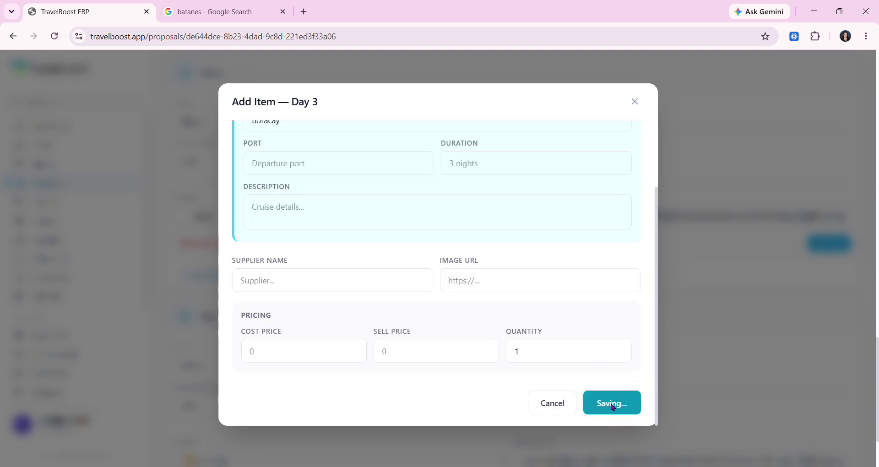
Step: Review the itinerary down to Day 5, checking the cruise listed under Day 3 and the details of Days 4 and 5
{"action": "scroll", "coordinate": [554, 359], "scroll_direction": "down", "scroll_amount": 15}
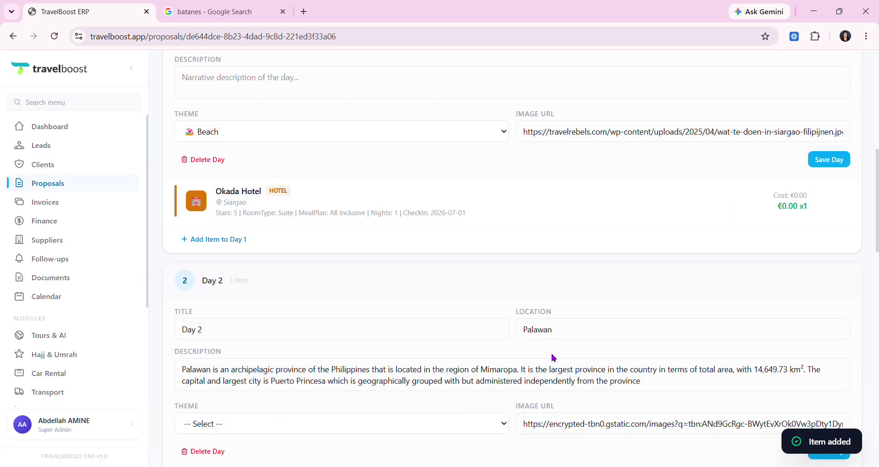
{"action": "scroll", "coordinate": [326, 255], "scroll_direction": "down", "scroll_amount": 5}
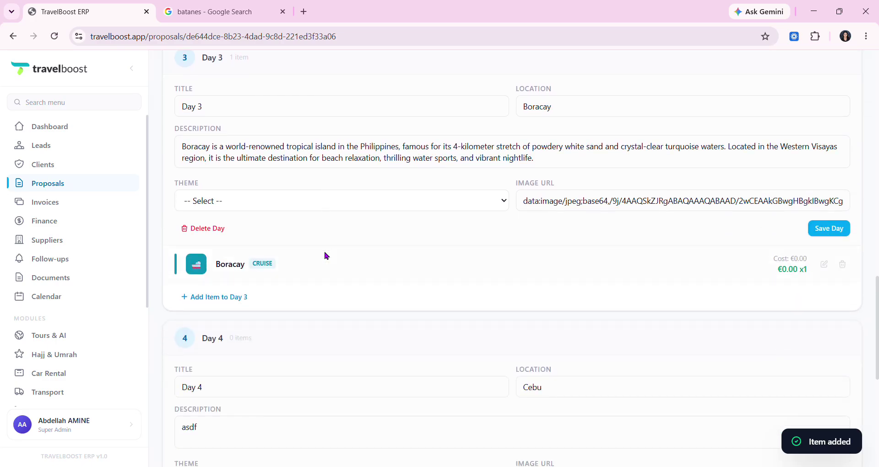
{"action": "scroll", "coordinate": [481, 276], "scroll_direction": "down", "scroll_amount": 5}
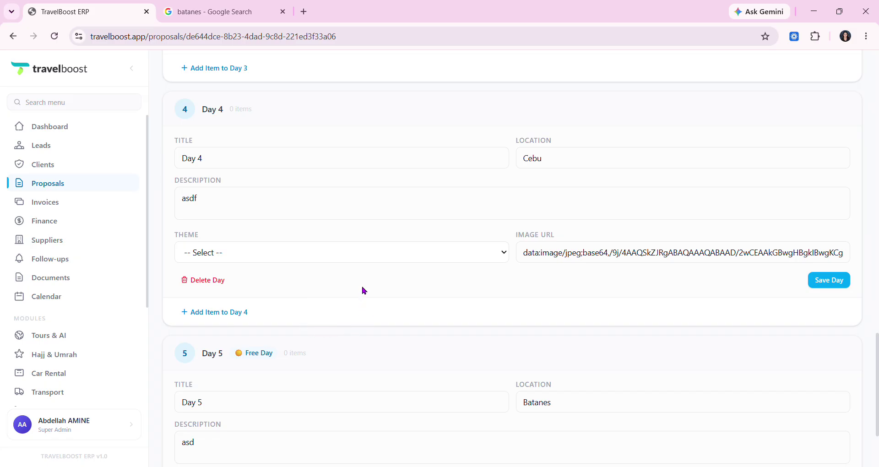
{"action": "scroll", "coordinate": [372, 329], "scroll_direction": "down", "scroll_amount": 3}
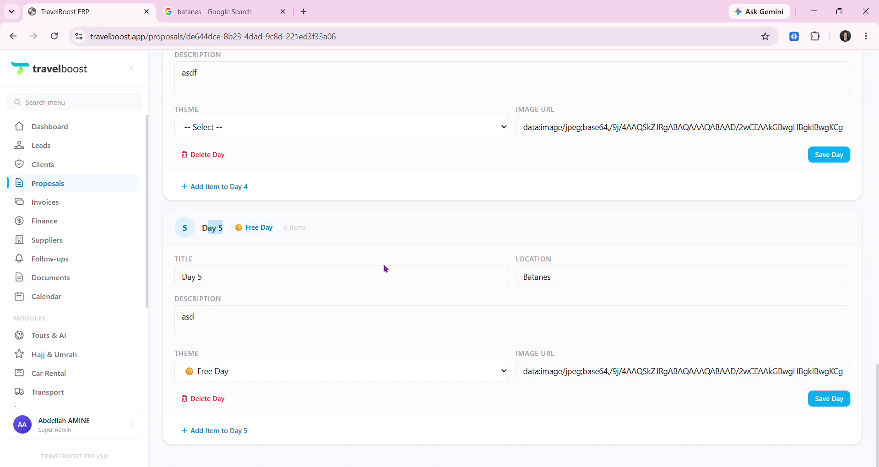
Step: Switch the proposal's itinerary to the simple list layout and review the listed items
{"action": "left_click_drag", "start_coordinate": [252, 227], "coordinate": [277, 229]}
{"action": "left_click_drag", "start_coordinate": [570, 287], "coordinate": [493, 288]}
{"action": "scroll", "coordinate": [630, 343], "scroll_direction": "up", "scroll_amount": 20}
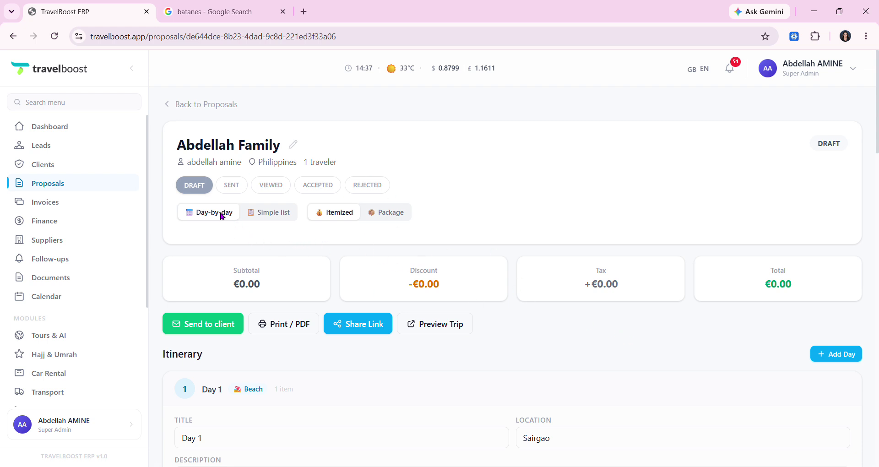
{"action": "left_click", "coordinate": [281, 214]}
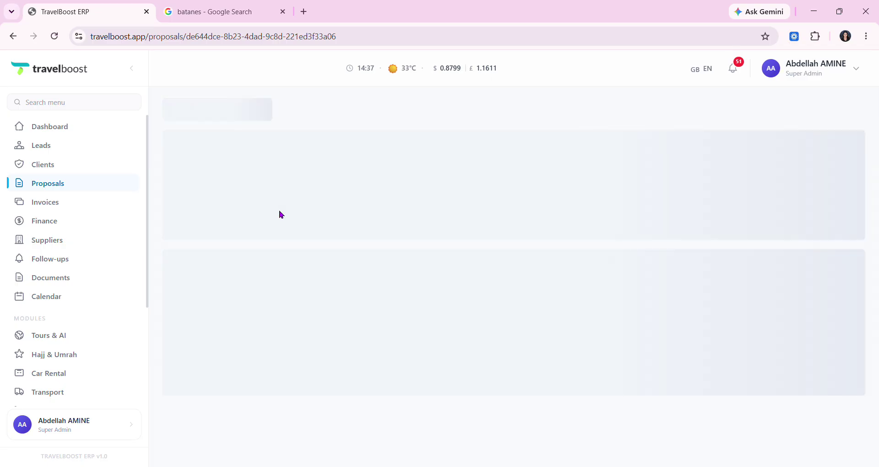
{"action": "scroll", "coordinate": [479, 341], "scroll_direction": "down", "scroll_amount": 1}
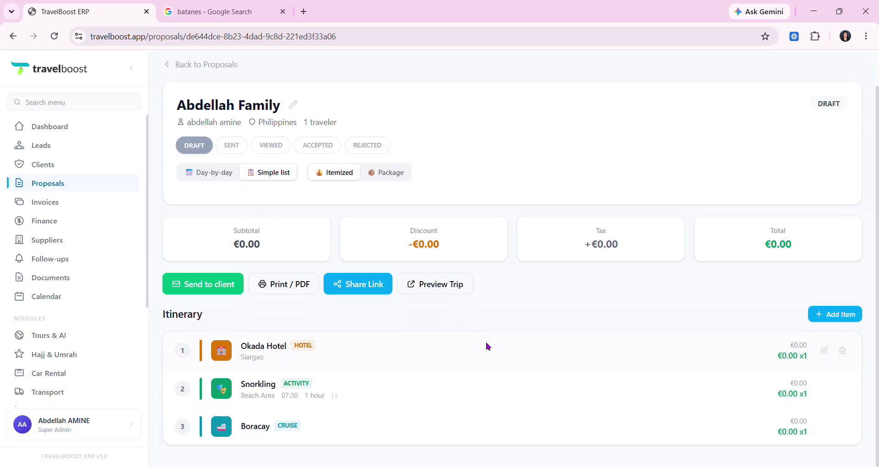
{"action": "scroll", "coordinate": [486, 345], "scroll_direction": "up", "scroll_amount": 1}
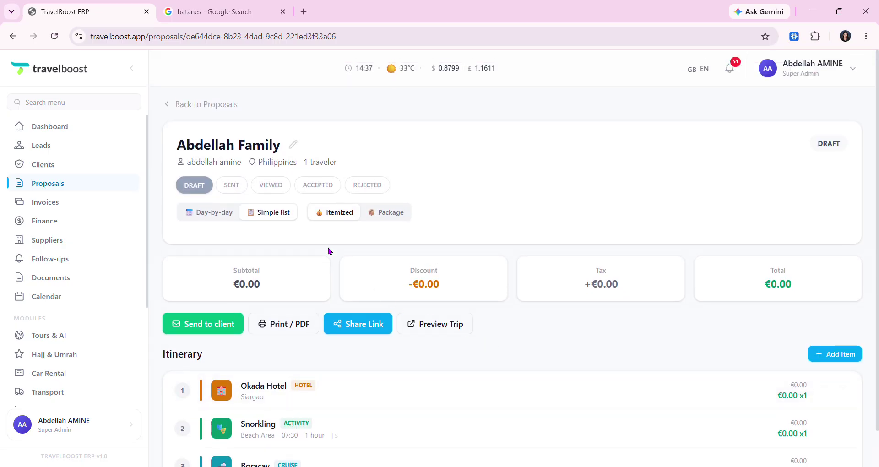
Step: Switch the proposal to package pricing and review the package price section and the itinerary costs
{"action": "left_click", "coordinate": [385, 217]}
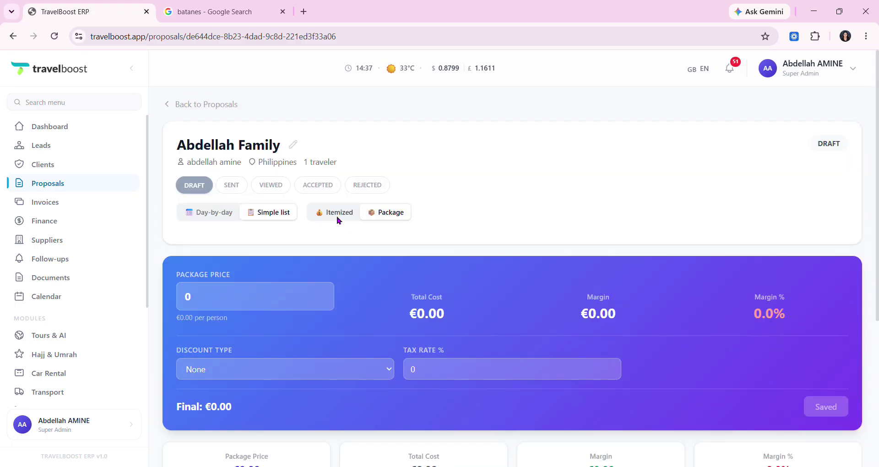
{"action": "scroll", "coordinate": [534, 355], "scroll_direction": "down", "scroll_amount": 1}
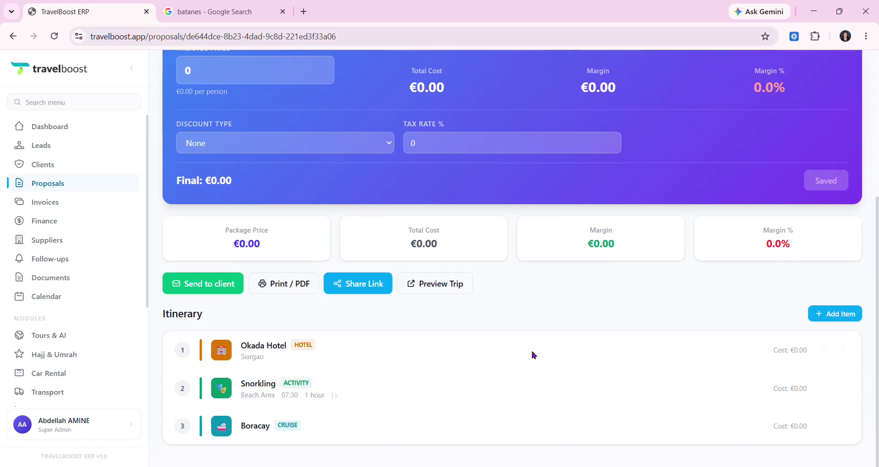
{"action": "scroll", "coordinate": [533, 355], "scroll_direction": "up", "scroll_amount": 5}
Step: Restore the day-by-day layout, compare package with itemized pricing, and leave the proposal on itemized
{"action": "left_click", "coordinate": [230, 215]}
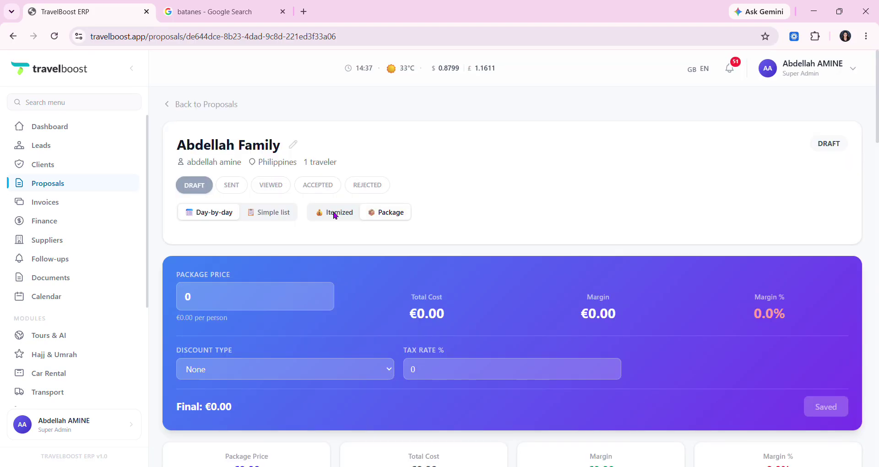
{"action": "left_click", "coordinate": [336, 214]}
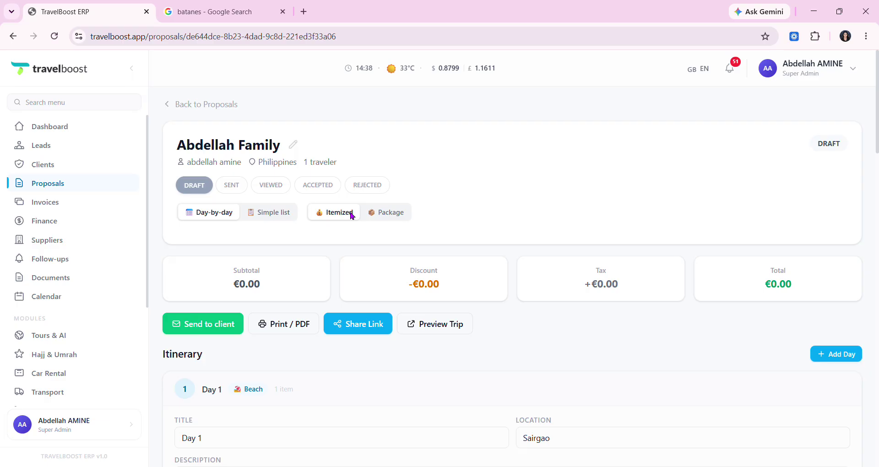
{"action": "left_click", "coordinate": [384, 215]}
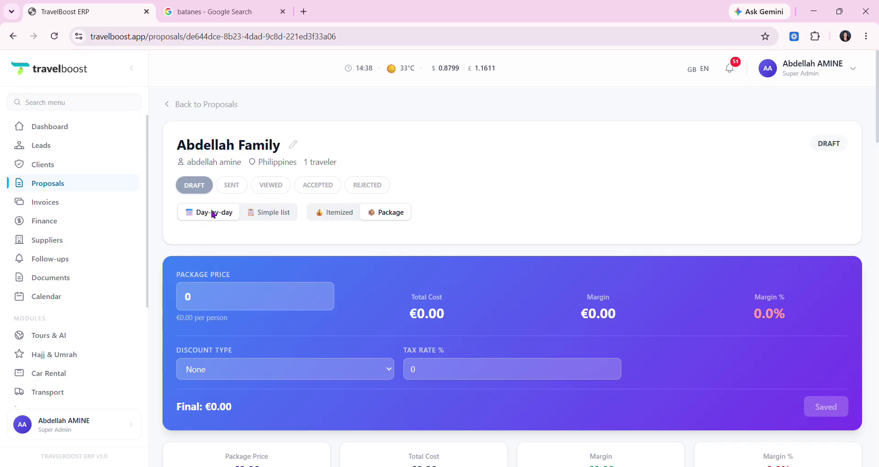
{"action": "left_click", "coordinate": [333, 221]}
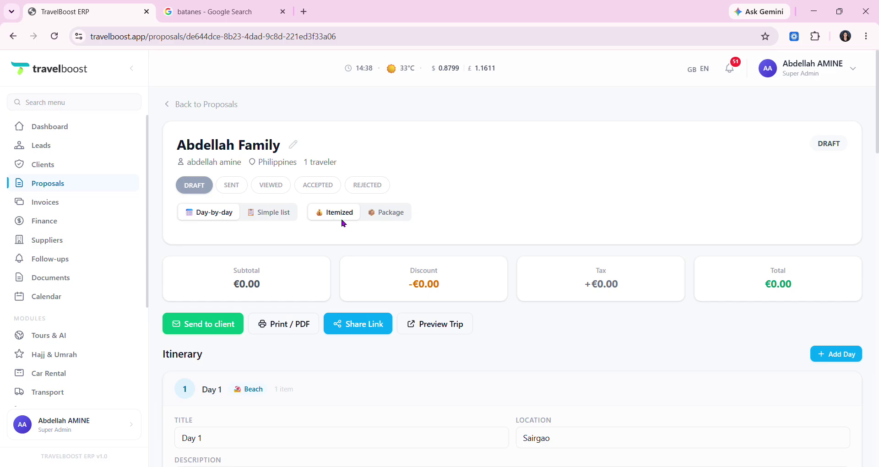
Step: Review the proposal's status options, price totals and Day 1 details, including the Okada Hotel item
{"action": "scroll", "coordinate": [453, 281], "scroll_direction": "down", "scroll_amount": 3}
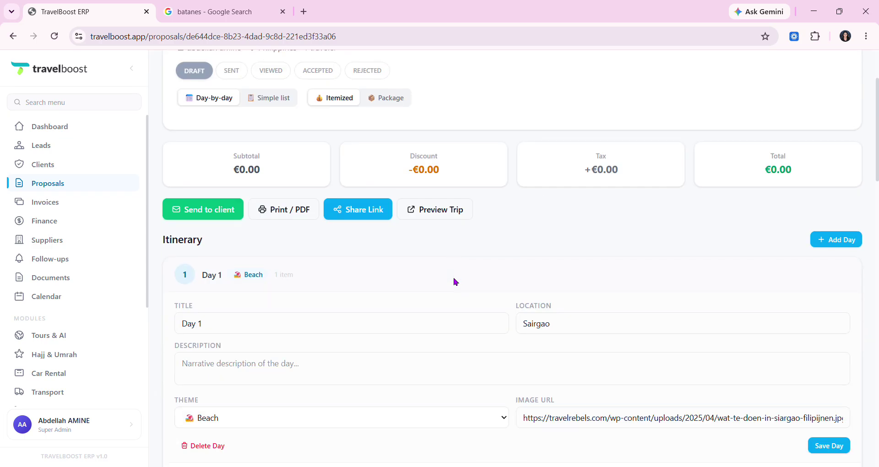
{"action": "scroll", "coordinate": [455, 282], "scroll_direction": "down", "scroll_amount": 4}
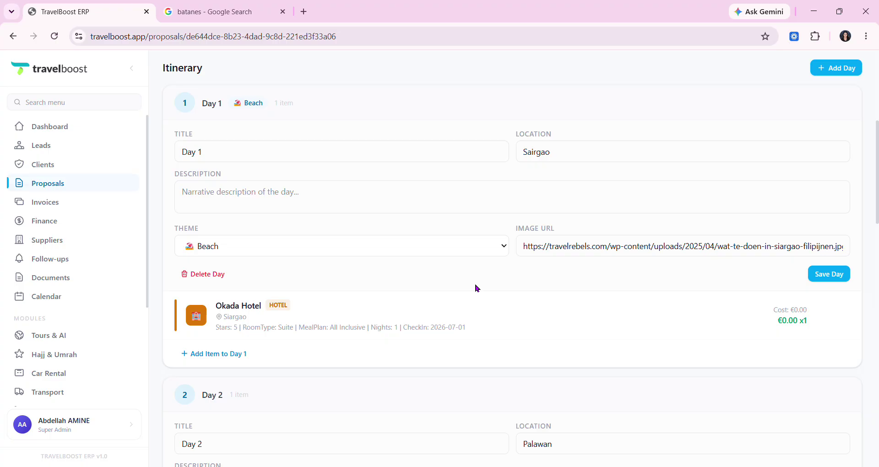
{"action": "scroll", "coordinate": [476, 287], "scroll_direction": "up", "scroll_amount": 3}
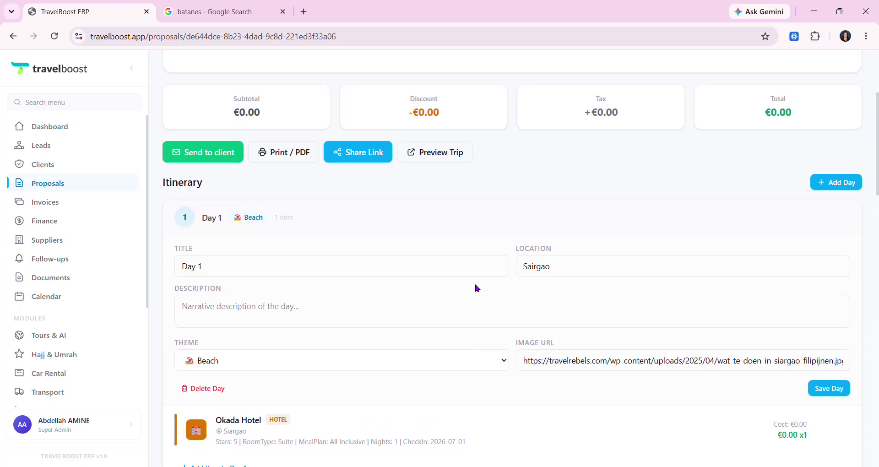
{"action": "scroll", "coordinate": [476, 288], "scroll_direction": "up", "scroll_amount": 4}
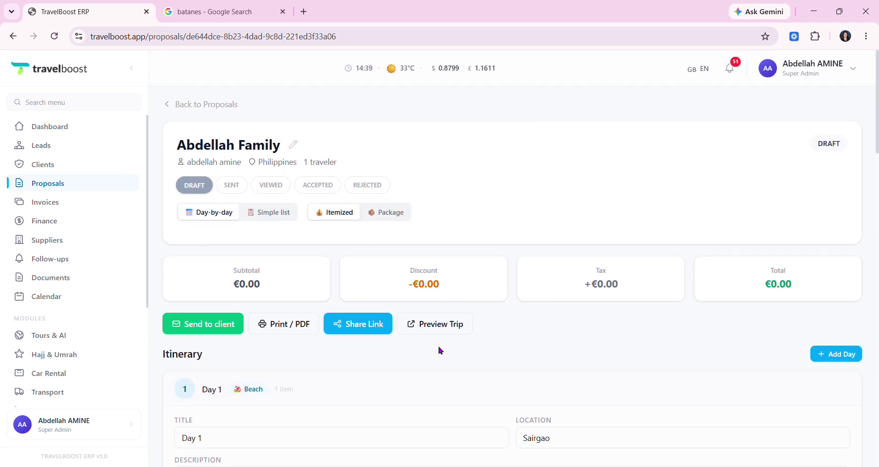
{"action": "scroll", "coordinate": [439, 352], "scroll_direction": "down", "scroll_amount": 4}
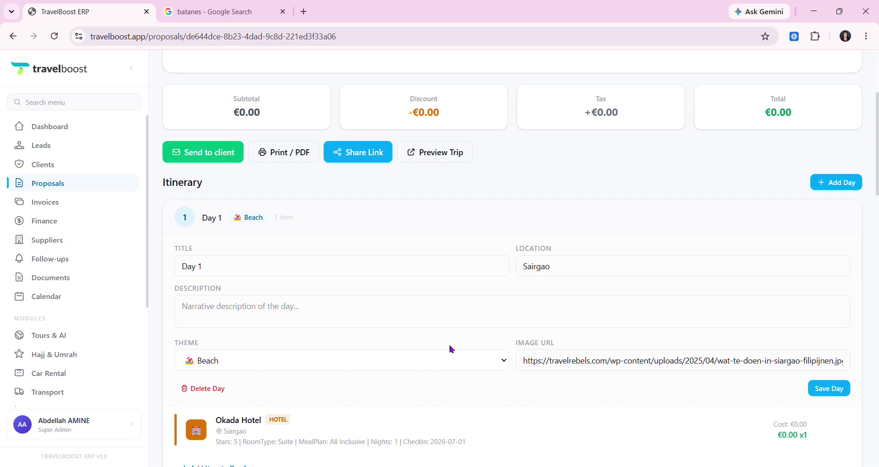
{"action": "scroll", "coordinate": [451, 349], "scroll_direction": "up", "scroll_amount": 4}
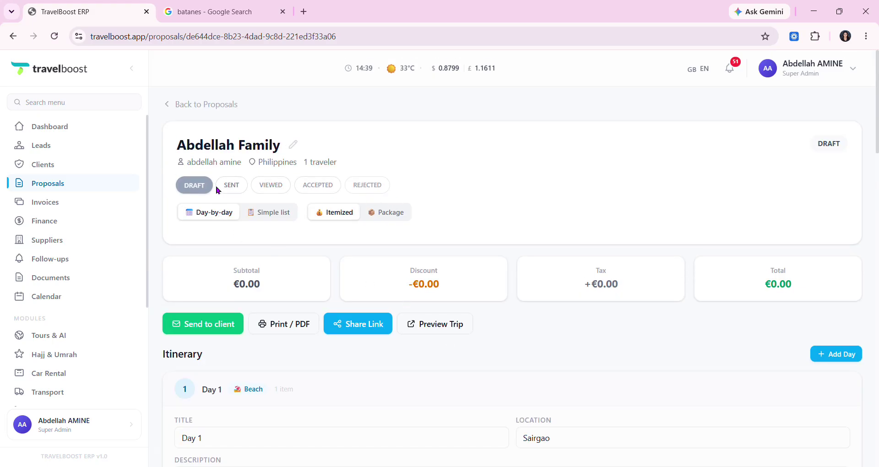
{"action": "scroll", "coordinate": [652, 350], "scroll_direction": "down", "scroll_amount": 1}
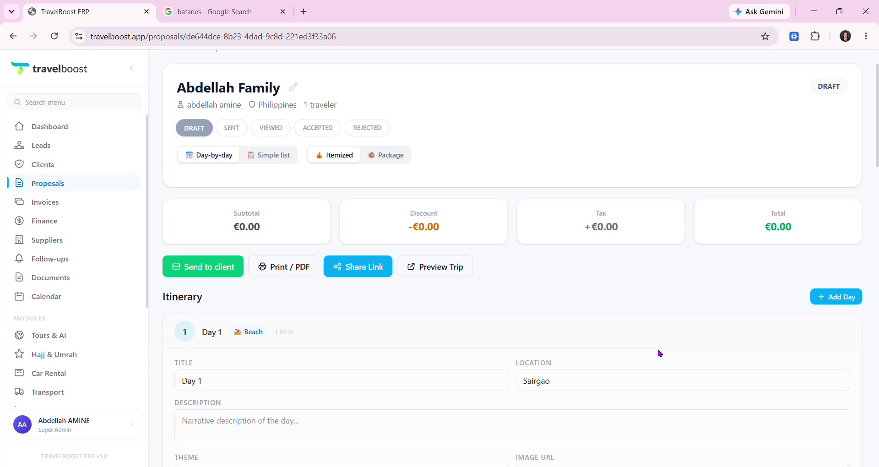
{"action": "scroll", "coordinate": [526, 301], "scroll_direction": "up", "scroll_amount": 1}
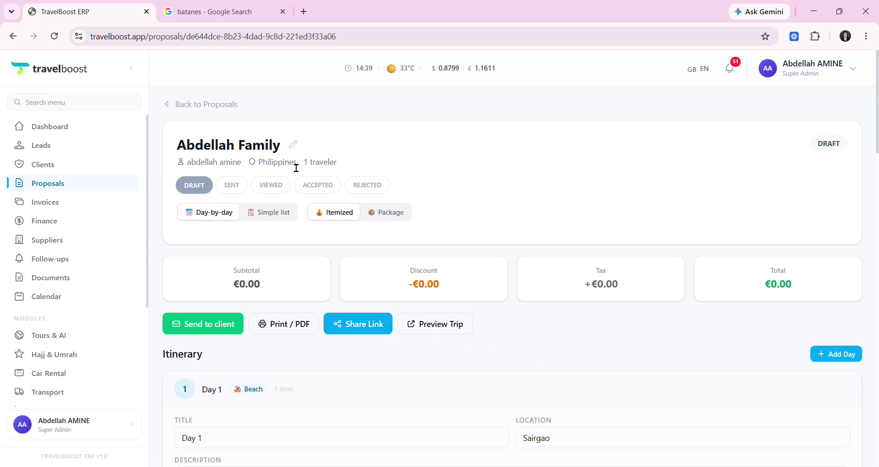
Step: Open the trip preview and examine its cover image, proposal title and trip summary
{"action": "left_click", "coordinate": [422, 326]}
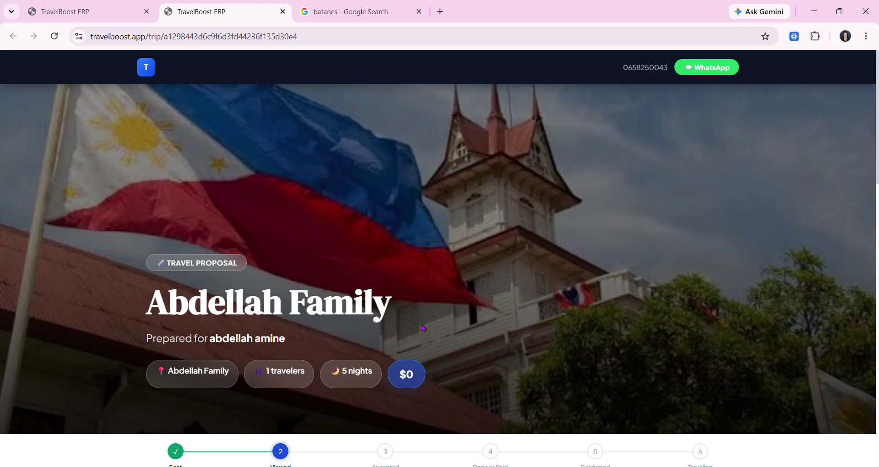
{"action": "scroll", "coordinate": [443, 305], "scroll_direction": "down", "scroll_amount": 1}
{"action": "scroll", "coordinate": [444, 304], "scroll_direction": "down", "scroll_amount": 1}
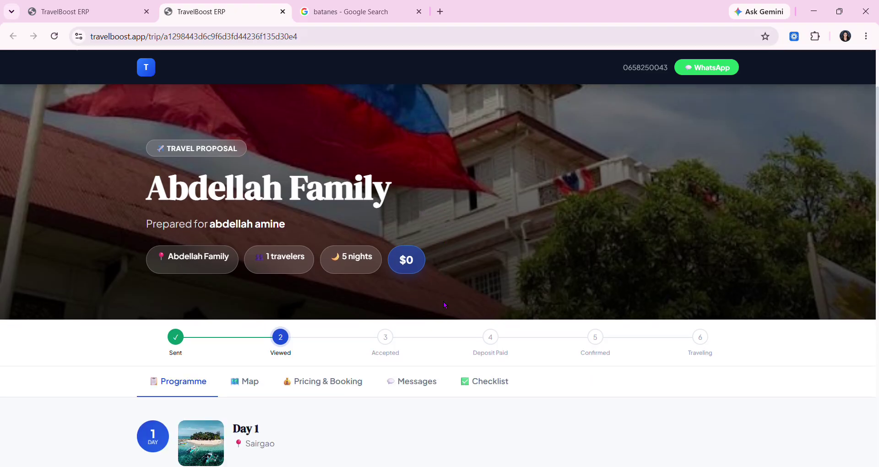
{"action": "scroll", "coordinate": [701, 237], "scroll_direction": "up", "scroll_amount": 2}
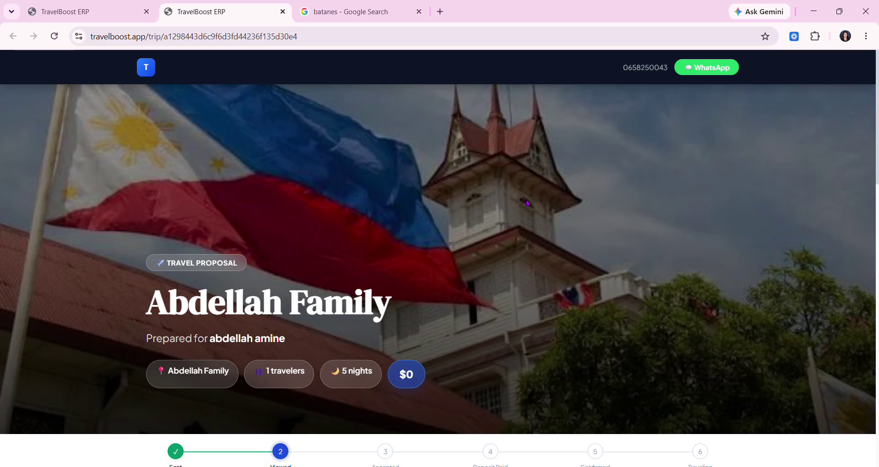
{"action": "scroll", "coordinate": [550, 206], "scroll_direction": "down", "scroll_amount": 2}
{"action": "scroll", "coordinate": [559, 209], "scroll_direction": "down", "scroll_amount": 1}
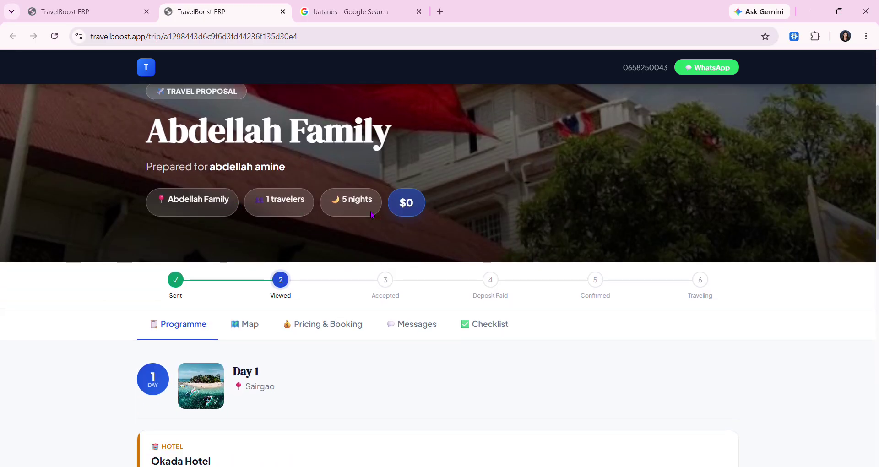
Step: Read through the trip preview's programme from Day 1 to Day 5, checking each day's location, description and items
{"action": "scroll", "coordinate": [547, 180], "scroll_direction": "down", "scroll_amount": 3}
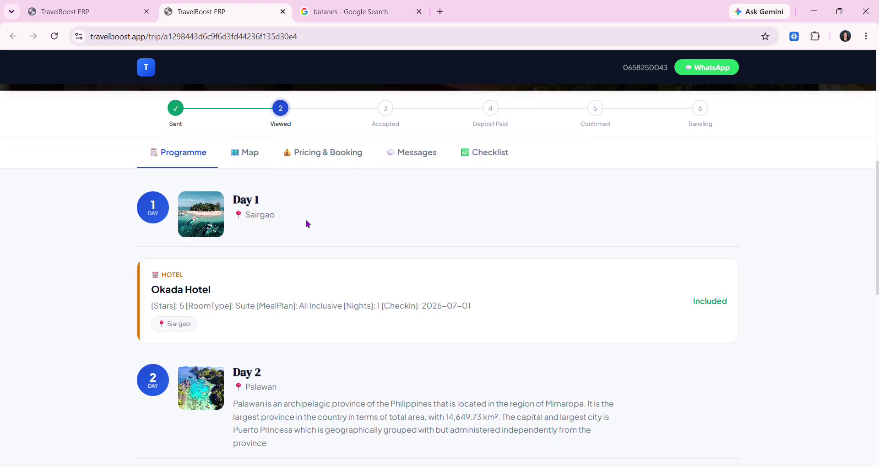
{"action": "left_click_drag", "start_coordinate": [292, 214], "coordinate": [247, 215]}
{"action": "scroll", "coordinate": [247, 257], "scroll_direction": "down", "scroll_amount": 1}
{"action": "left_click_drag", "start_coordinate": [162, 217], "coordinate": [369, 240]}
{"action": "scroll", "coordinate": [380, 238], "scroll_direction": "down", "scroll_amount": 3}
{"action": "left_click_drag", "start_coordinate": [233, 149], "coordinate": [313, 184]}
{"action": "scroll", "coordinate": [314, 185], "scroll_direction": "down", "scroll_amount": 2}
{"action": "left_click_drag", "start_coordinate": [187, 144], "coordinate": [344, 215]}
{"action": "scroll", "coordinate": [355, 225], "scroll_direction": "down", "scroll_amount": 2}
{"action": "left_click_drag", "start_coordinate": [256, 129], "coordinate": [291, 156]}
{"action": "scroll", "coordinate": [284, 194], "scroll_direction": "down", "scroll_amount": 1}
{"action": "left_click_drag", "start_coordinate": [234, 236], "coordinate": [271, 259]}
{"action": "left_click_drag", "start_coordinate": [234, 311], "coordinate": [281, 328]}
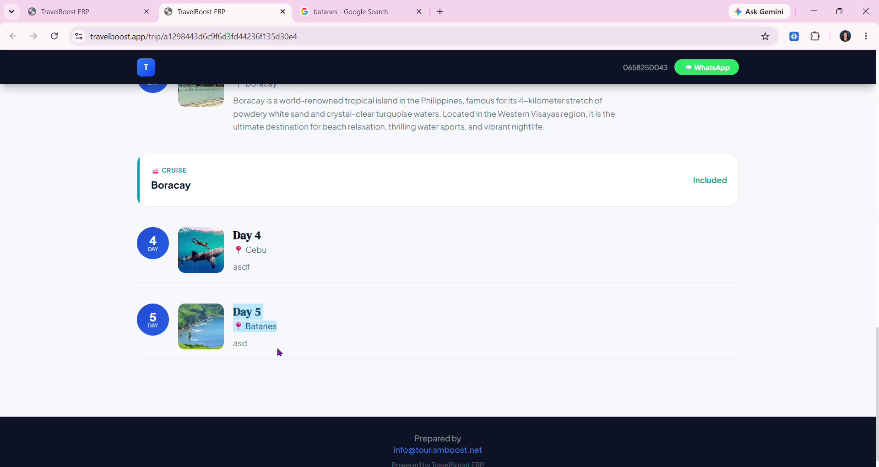
Step: Examine the trip preview's progress tracker, covering the stages from Sent to Traveling
{"action": "scroll", "coordinate": [397, 335], "scroll_direction": "up", "scroll_amount": 15}
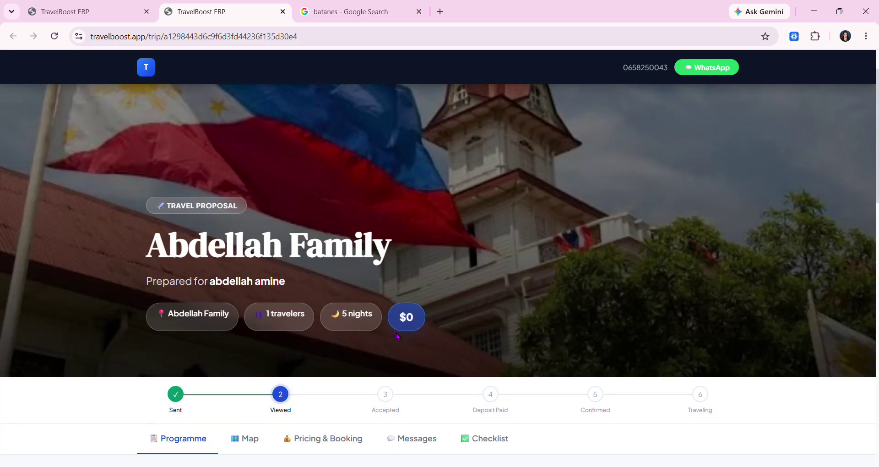
{"action": "scroll", "coordinate": [396, 336], "scroll_direction": "down", "scroll_amount": 3}
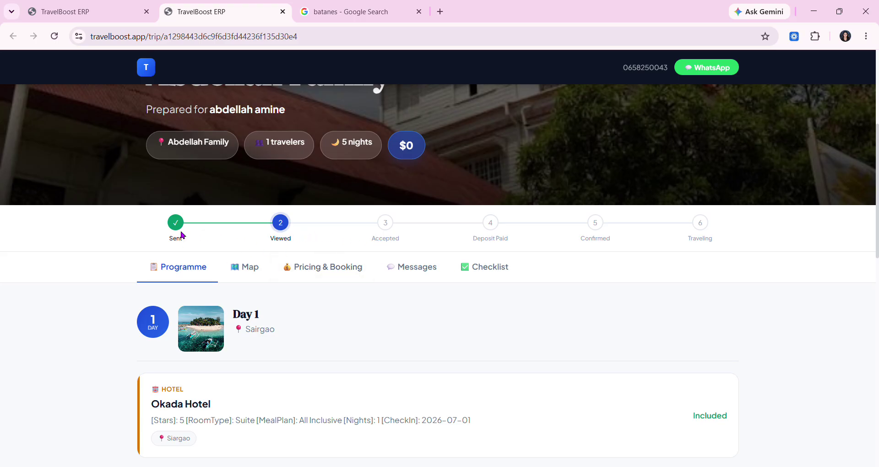
{"action": "left_click_drag", "start_coordinate": [183, 233], "coordinate": [743, 233]}
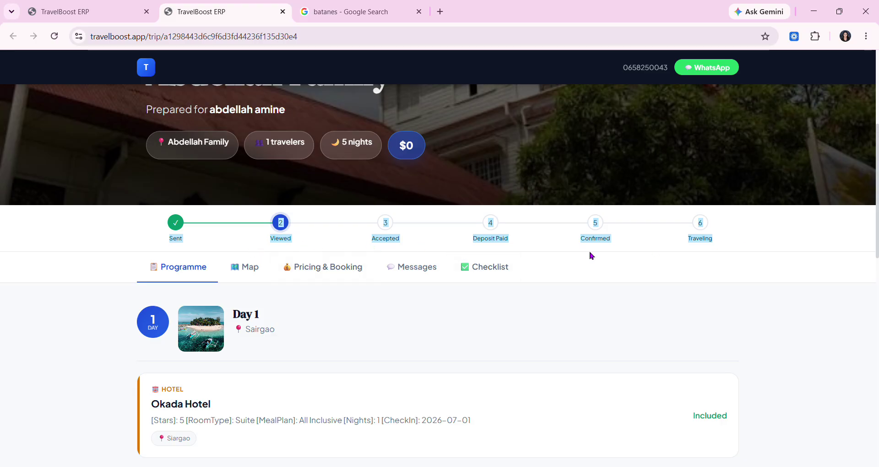
{"action": "scroll", "coordinate": [726, 247], "scroll_direction": "up", "scroll_amount": 5}
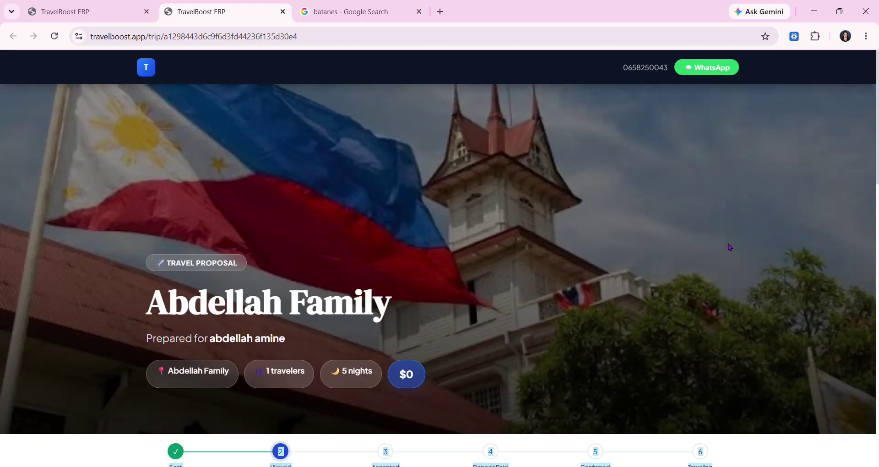
Step: Return to the proposal, open its printable PDF version and cancel the print dialog
{"action": "left_click", "coordinate": [90, 5]}
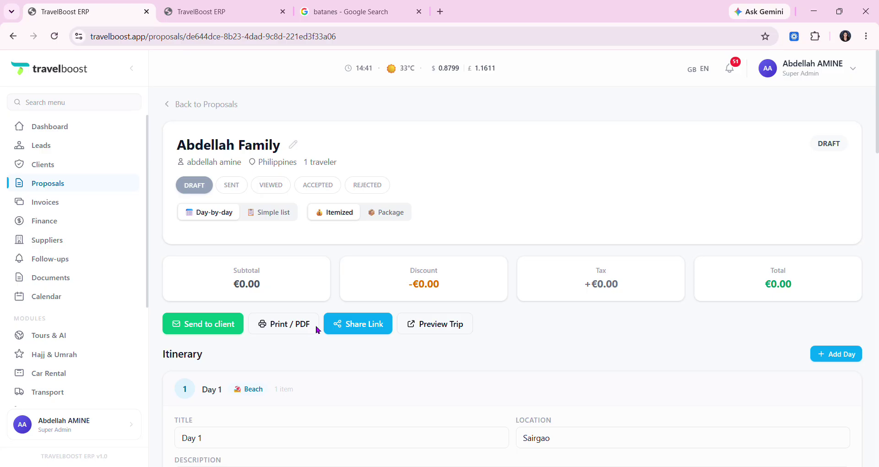
{"action": "scroll", "coordinate": [427, 368], "scroll_direction": "down", "scroll_amount": 1}
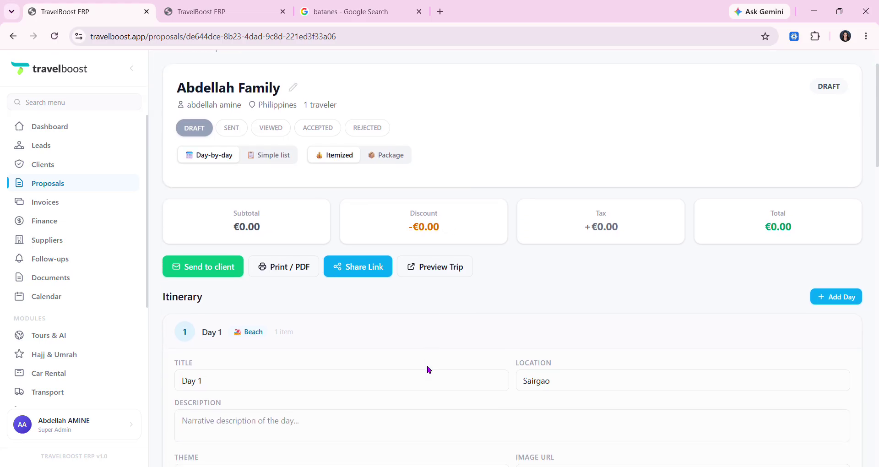
{"action": "left_click", "coordinate": [303, 271]}
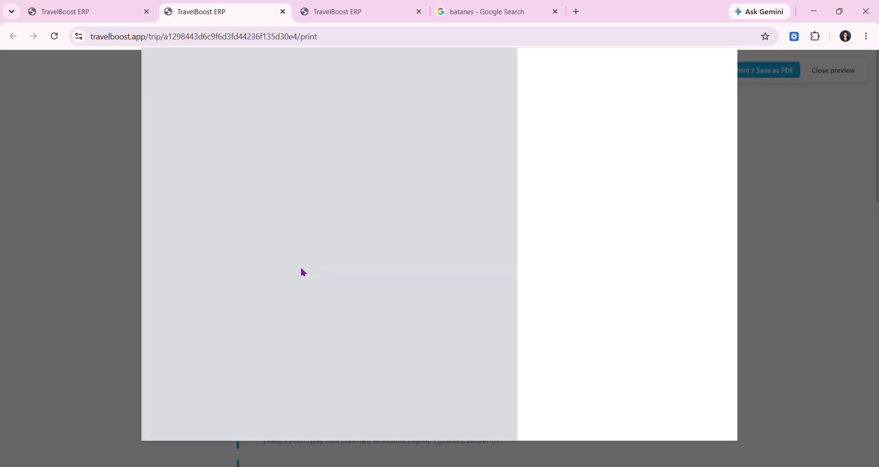
{"action": "left_click", "coordinate": [705, 416]}
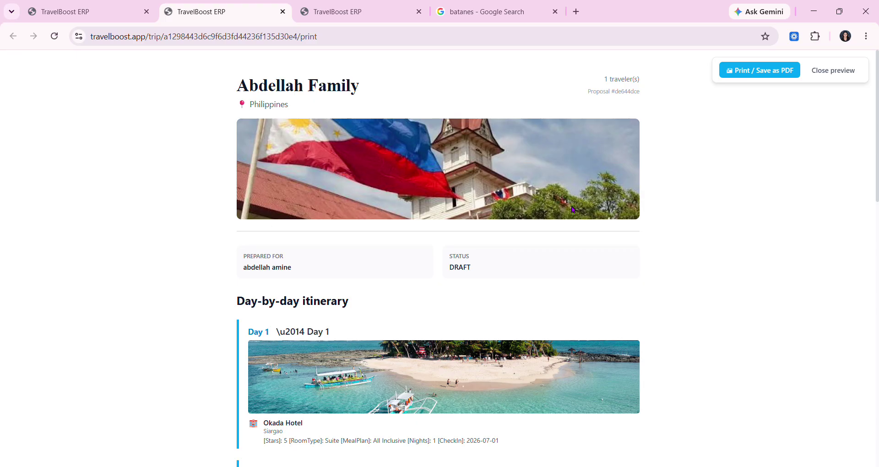
Step: Check the printable proposal's header, including the title, traveler count, client and status
{"action": "left_click_drag", "start_coordinate": [239, 91], "coordinate": [473, 83]}
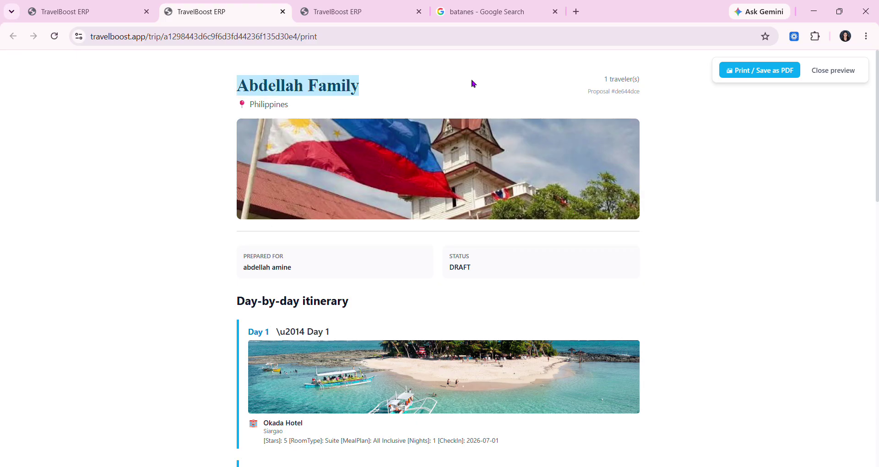
{"action": "left_click_drag", "start_coordinate": [588, 75], "coordinate": [650, 82]}
{"action": "scroll", "coordinate": [464, 172], "scroll_direction": "down", "scroll_amount": 1}
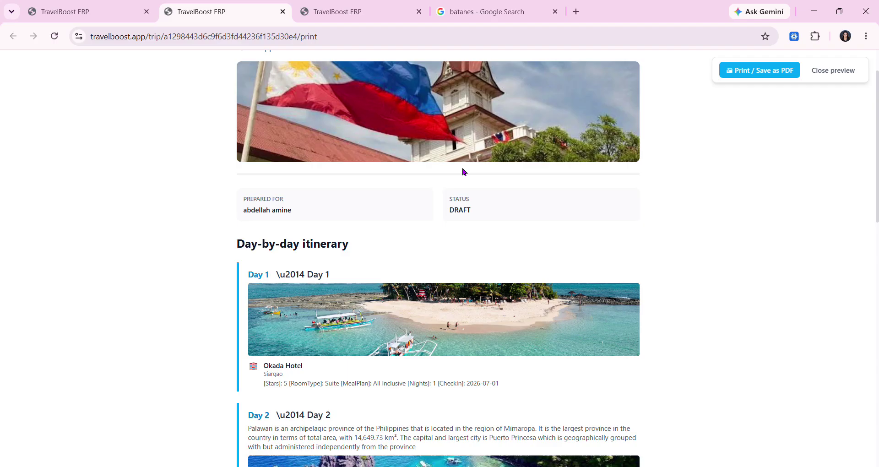
{"action": "left_click_drag", "start_coordinate": [243, 196], "coordinate": [505, 229]}
{"action": "left_click", "coordinate": [572, 207]}
Step: Review the printable proposal's day-by-day itinerary down to the pricing summary
{"action": "scroll", "coordinate": [575, 207], "scroll_direction": "down", "scroll_amount": 1}
{"action": "scroll", "coordinate": [574, 207], "scroll_direction": "down", "scroll_amount": 2}
{"action": "left_click_drag", "start_coordinate": [233, 144], "coordinate": [377, 381]}
{"action": "scroll", "coordinate": [434, 311], "scroll_direction": "down", "scroll_amount": 8}
{"action": "scroll", "coordinate": [397, 356], "scroll_direction": "down", "scroll_amount": 4}
{"action": "left_click", "coordinate": [377, 381]}
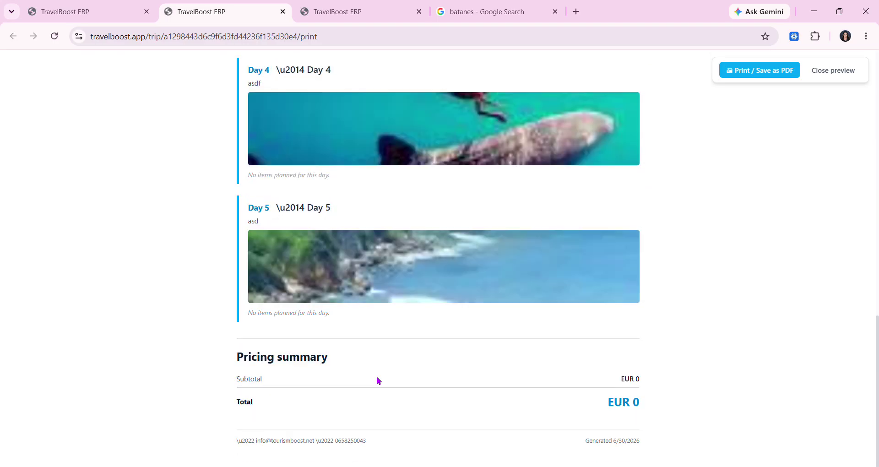
{"action": "left_click_drag", "start_coordinate": [229, 361], "coordinate": [361, 369]}
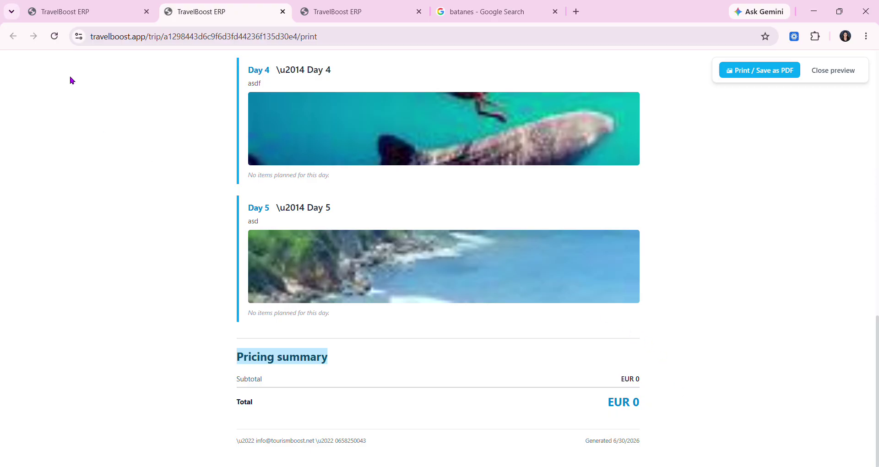
Step: Return to the proposal's browser tab, look at the leads board and open the proposals list
{"action": "left_click", "coordinate": [69, 4]}
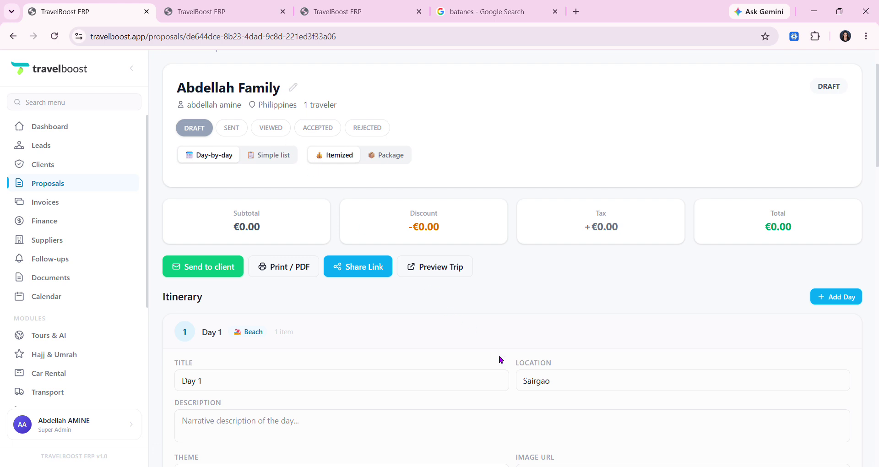
{"action": "left_click", "coordinate": [56, 153]}
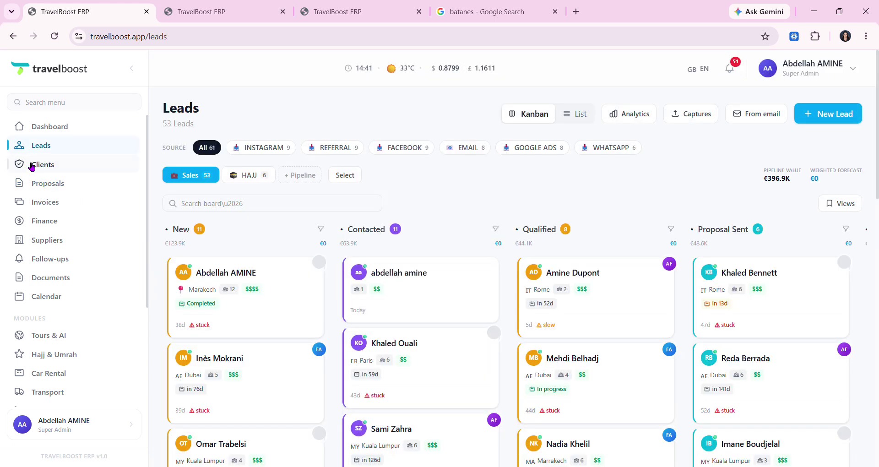
{"action": "left_click", "coordinate": [53, 185]}
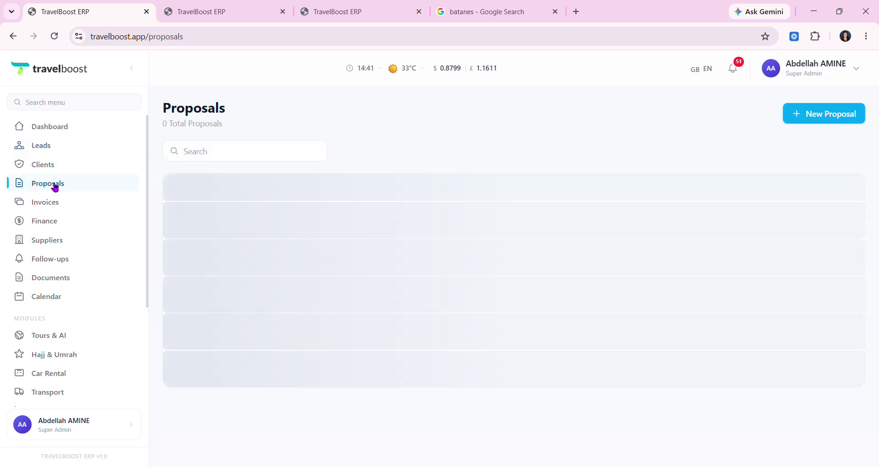